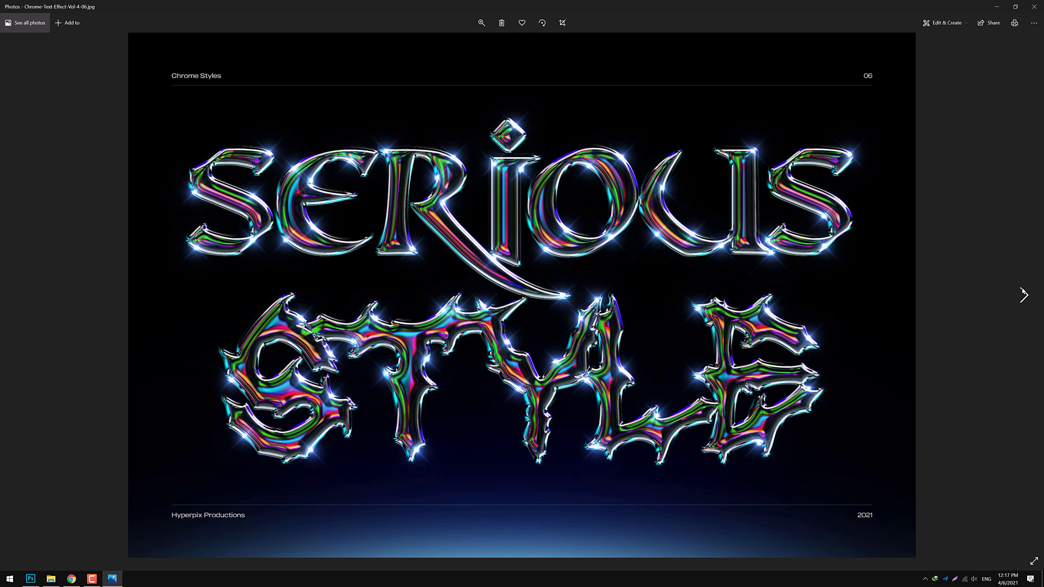
Look through the remaining chrome text effect preview images up to number 10, then close the image viewer.
{"action": "left_click", "coordinate": [1023, 294]}
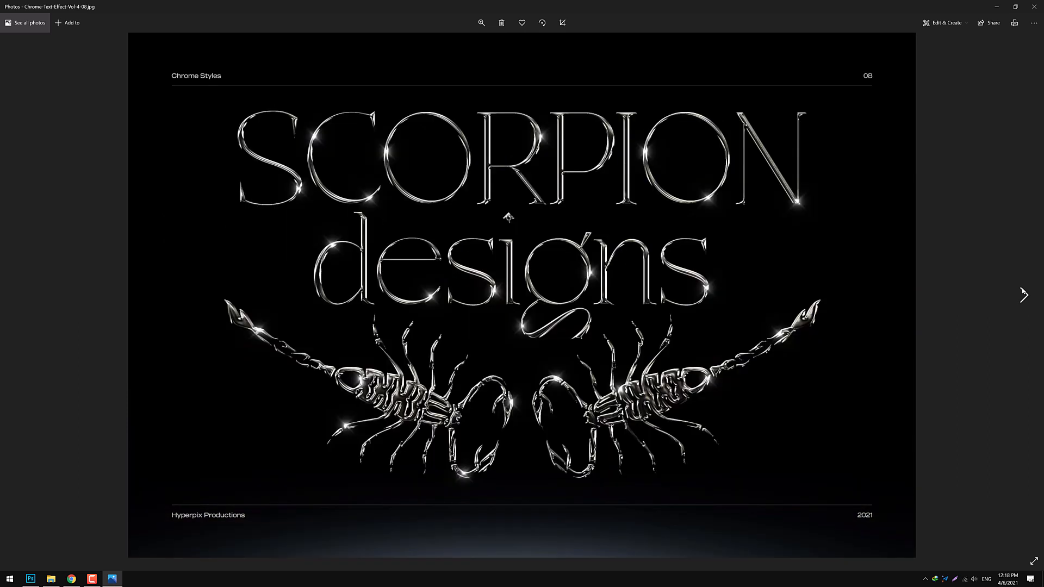
{"action": "left_click", "coordinate": [1023, 294]}
{"action": "left_click", "coordinate": [1023, 294]}
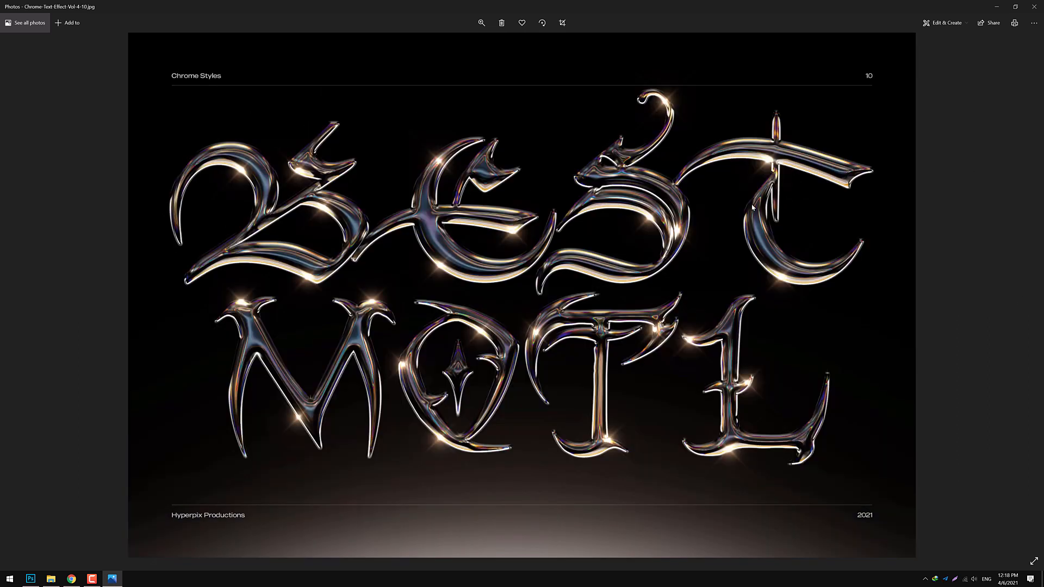
{"action": "left_click", "coordinate": [1033, 7]}
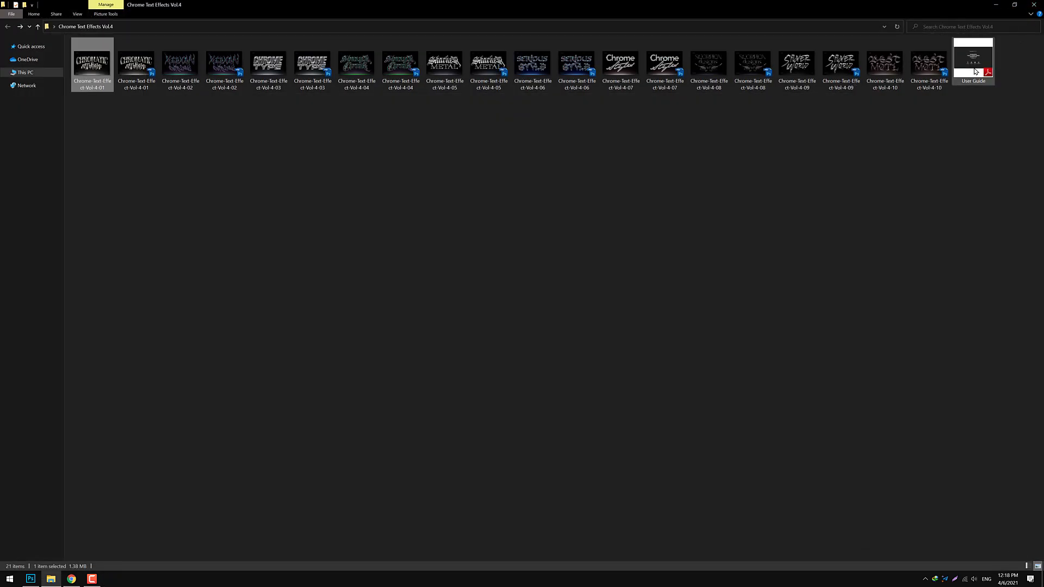
Open the User Guide PDF, read through its video instruction and Fonts Used pages, and close it.
{"action": "double_click", "coordinate": [975, 71]}
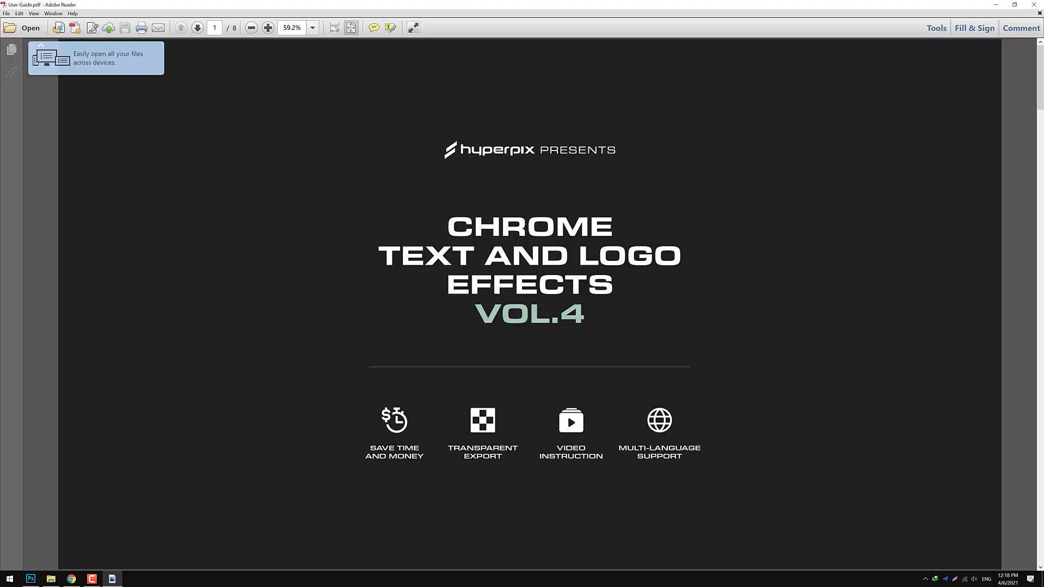
{"action": "scroll", "coordinate": [343, 272], "scroll_direction": "down", "scroll_amount": 2}
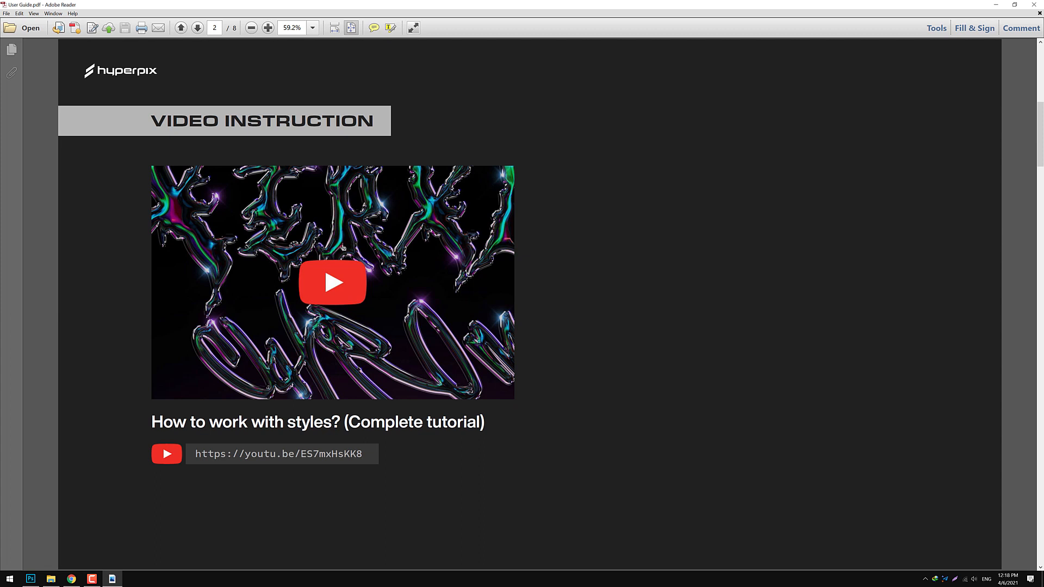
{"action": "triple_click", "coordinate": [180, 128]}
{"action": "left_click", "coordinate": [338, 158]}
{"action": "scroll", "coordinate": [356, 169], "scroll_direction": "down", "scroll_amount": 2}
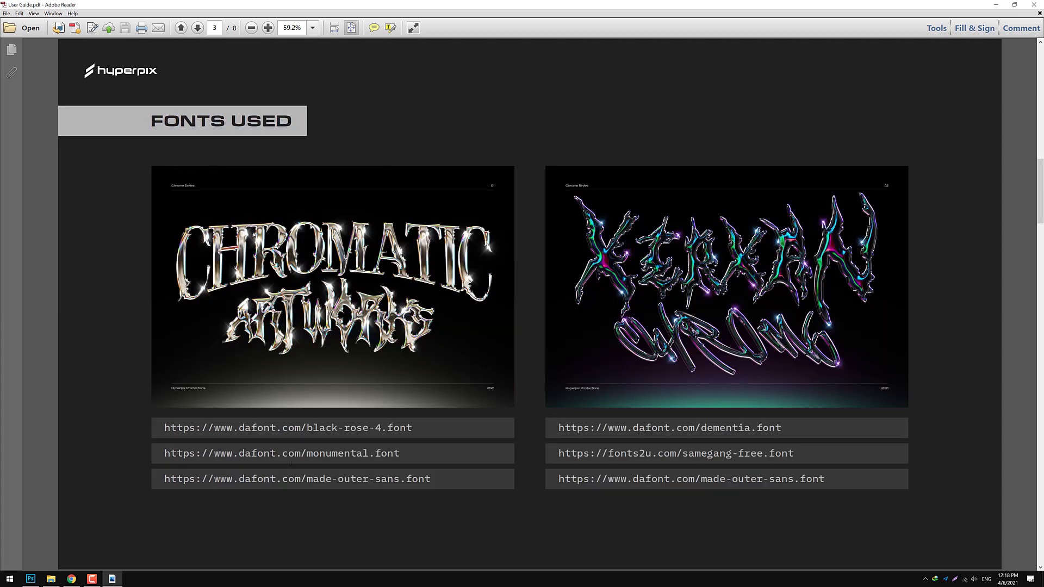
{"action": "scroll", "coordinate": [603, 458], "scroll_direction": "down", "scroll_amount": 2}
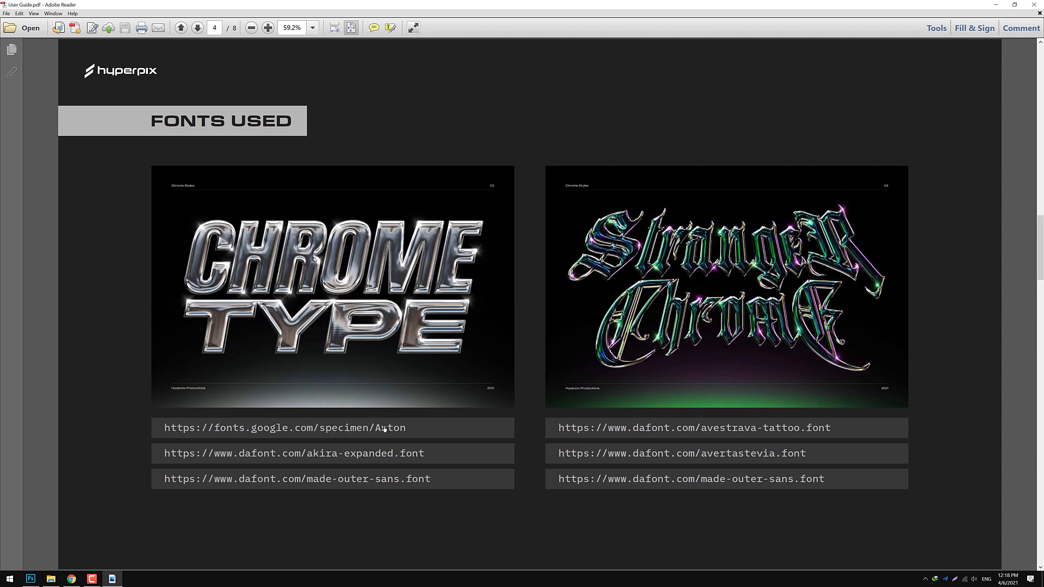
{"action": "scroll", "coordinate": [497, 441], "scroll_direction": "down", "scroll_amount": 2}
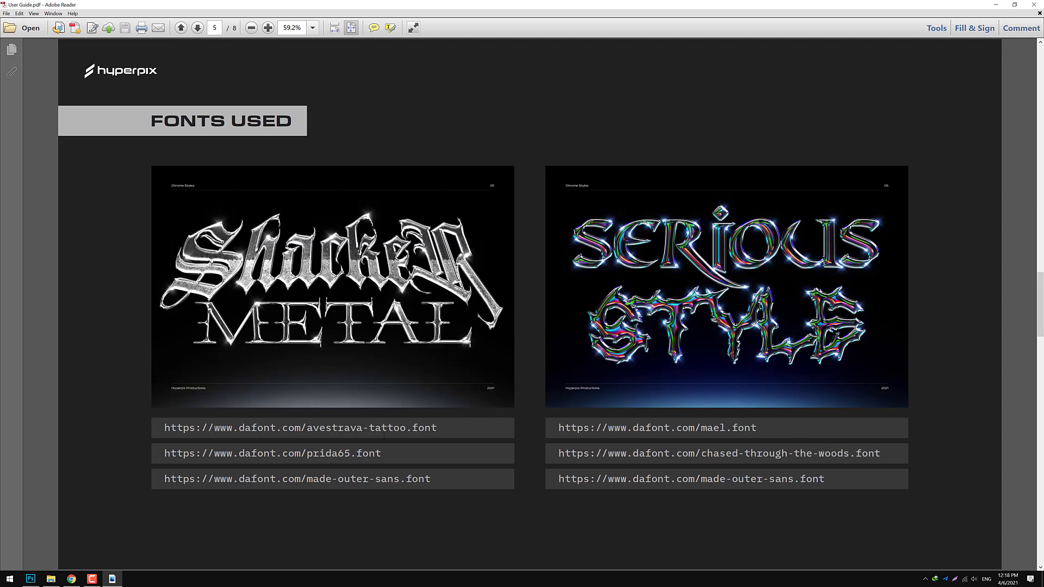
{"action": "scroll", "coordinate": [606, 468], "scroll_direction": "down", "scroll_amount": 2}
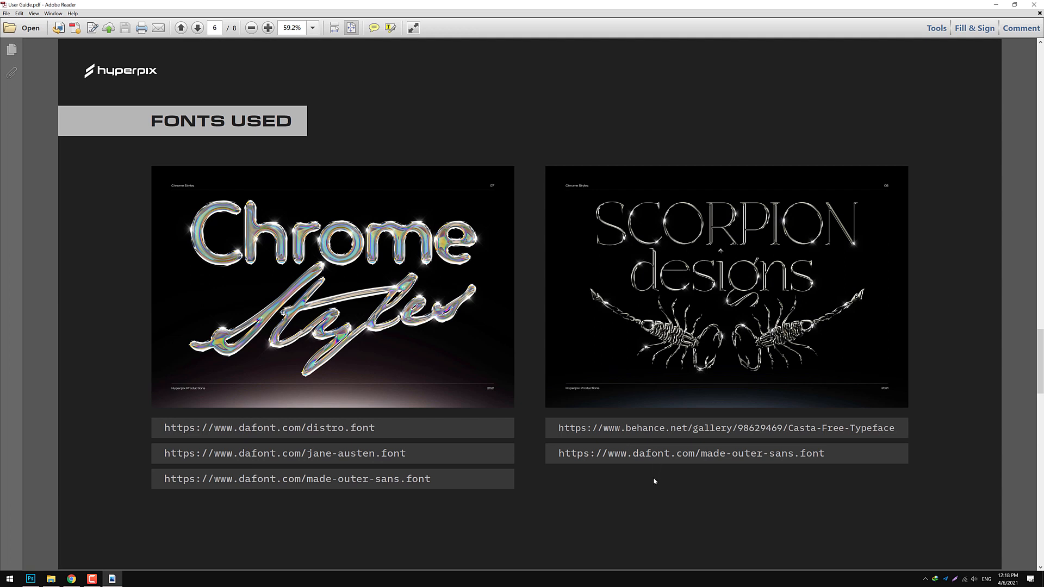
{"action": "scroll", "coordinate": [655, 482], "scroll_direction": "down", "scroll_amount": 2}
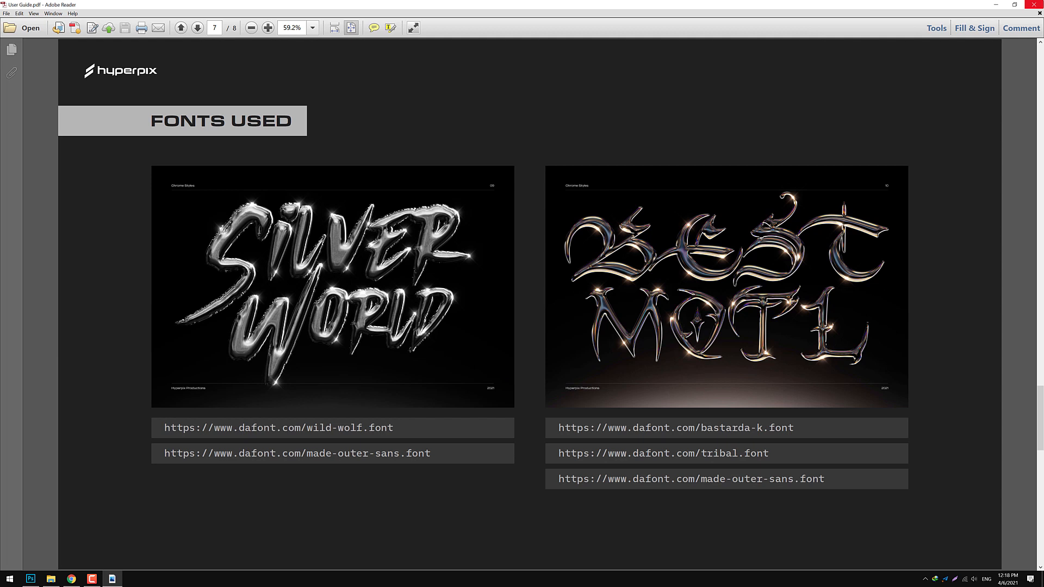
{"action": "left_click", "coordinate": [1034, 4]}
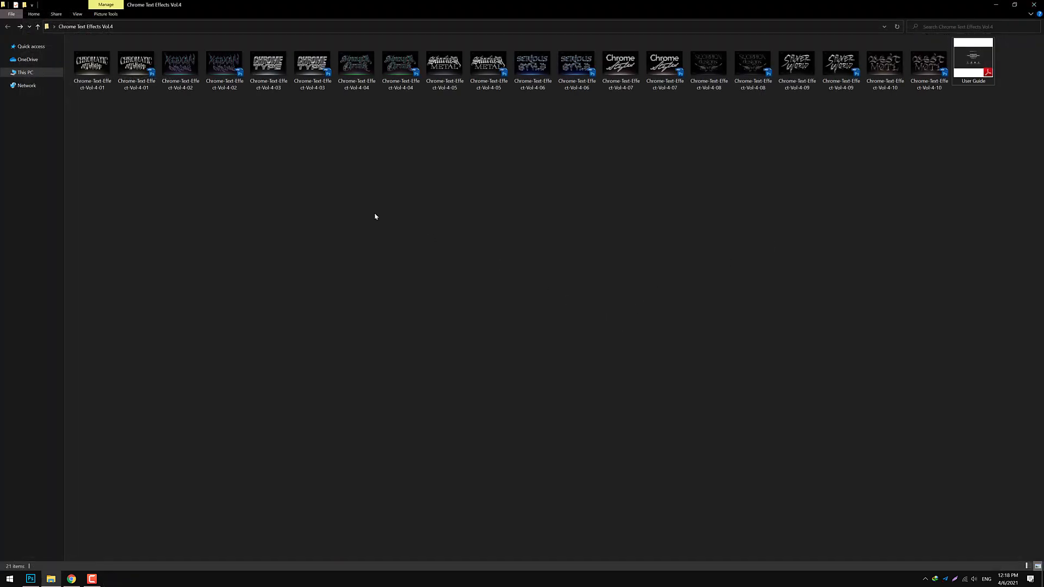
Open Chrome-Text-Effect-Vol-4-01.psd in Photoshop and open the contents of both nested YOUR DESIGN HERE smart objects.
{"action": "double_click", "coordinate": [134, 76]}
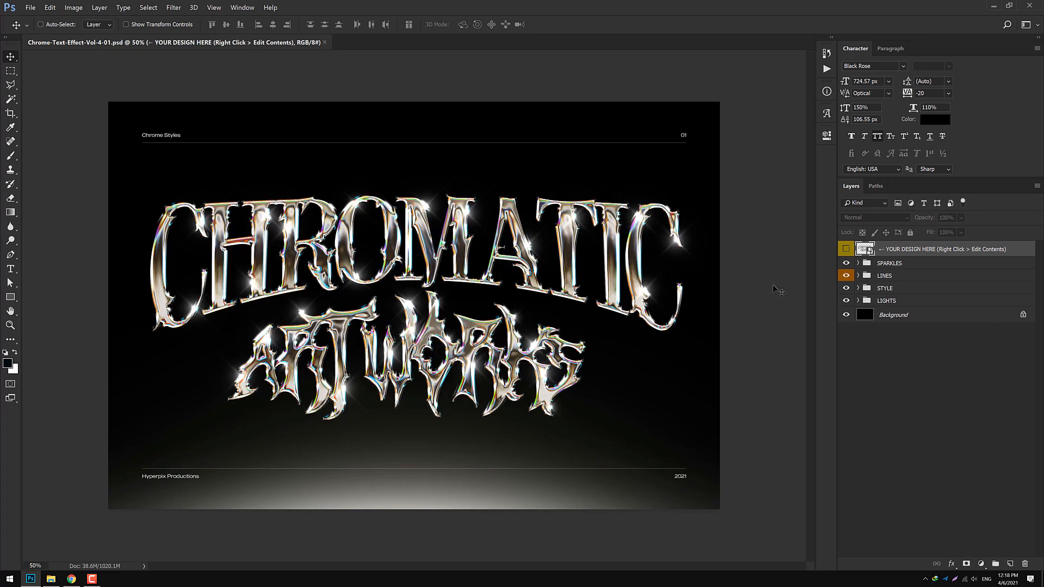
{"action": "right_click", "coordinate": [999, 250]}
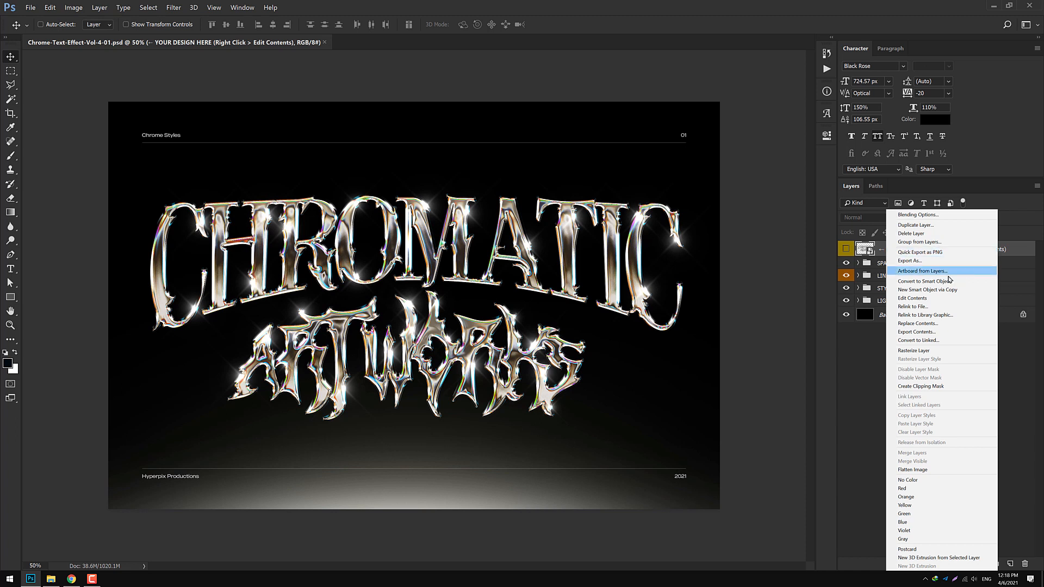
{"action": "left_click", "coordinate": [915, 299]}
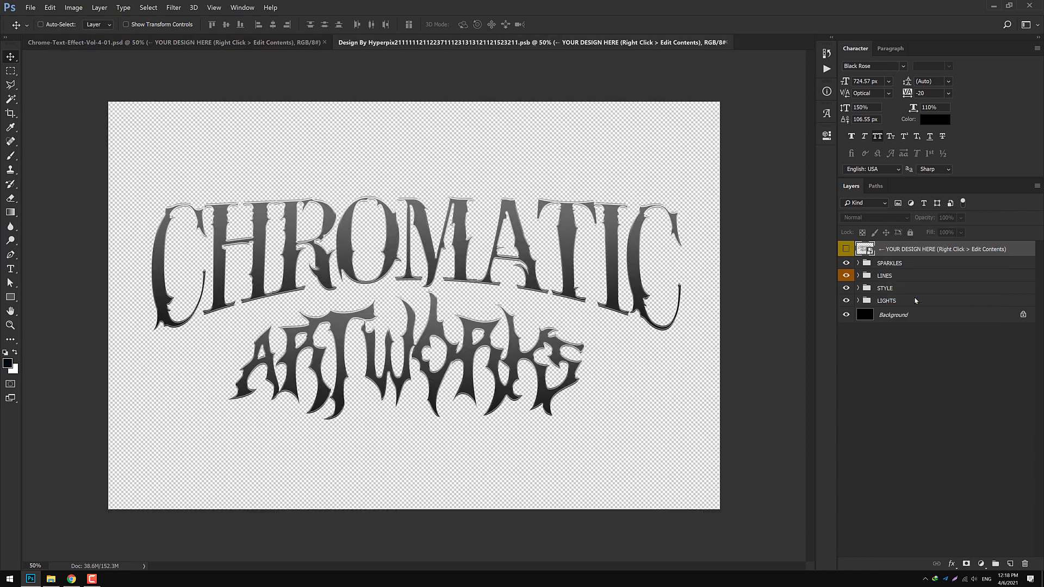
{"action": "right_click", "coordinate": [1015, 255]}
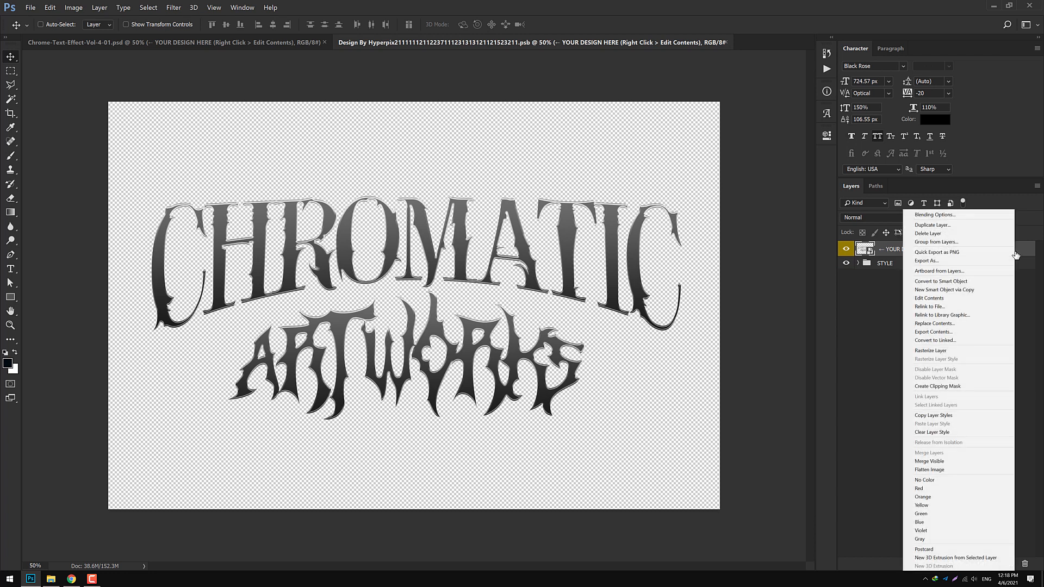
{"action": "left_click", "coordinate": [920, 300]}
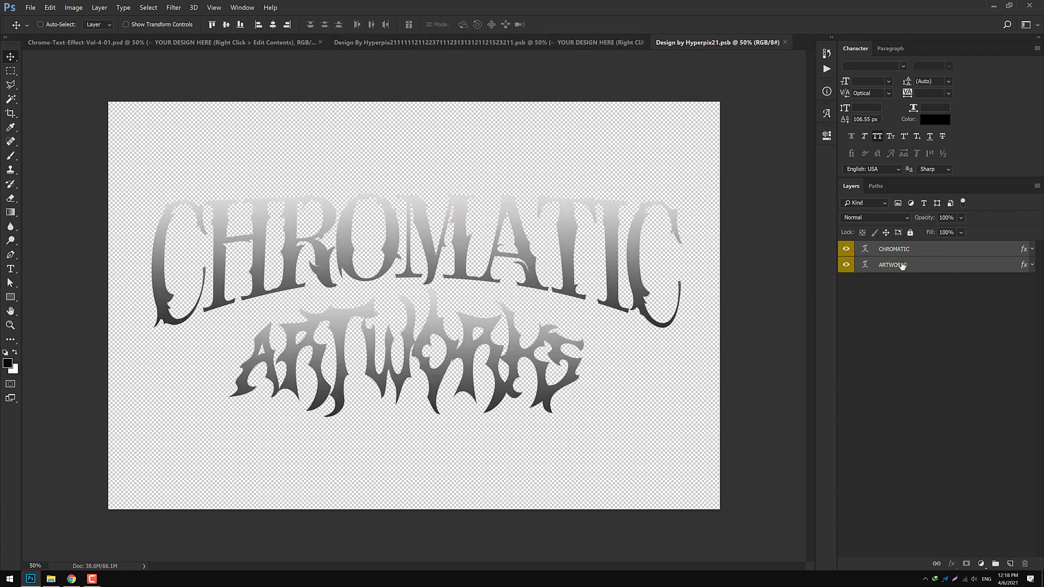
Replace the text of the CHROMATIC layer with HYPERPIX.
{"action": "left_click", "coordinate": [902, 256]}
{"action": "double_click", "coordinate": [865, 248]}
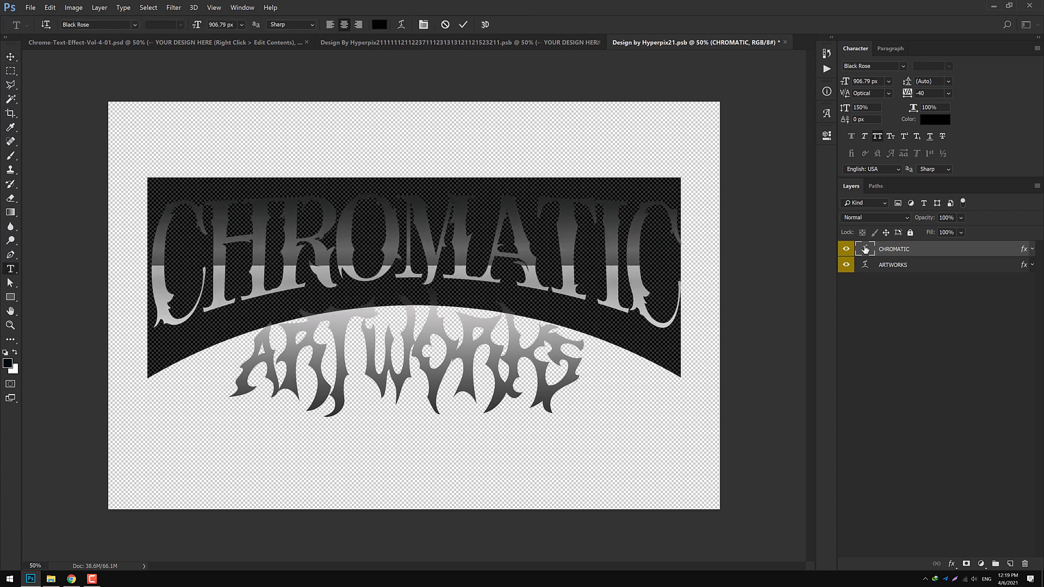
{"action": "type", "text": "H"}
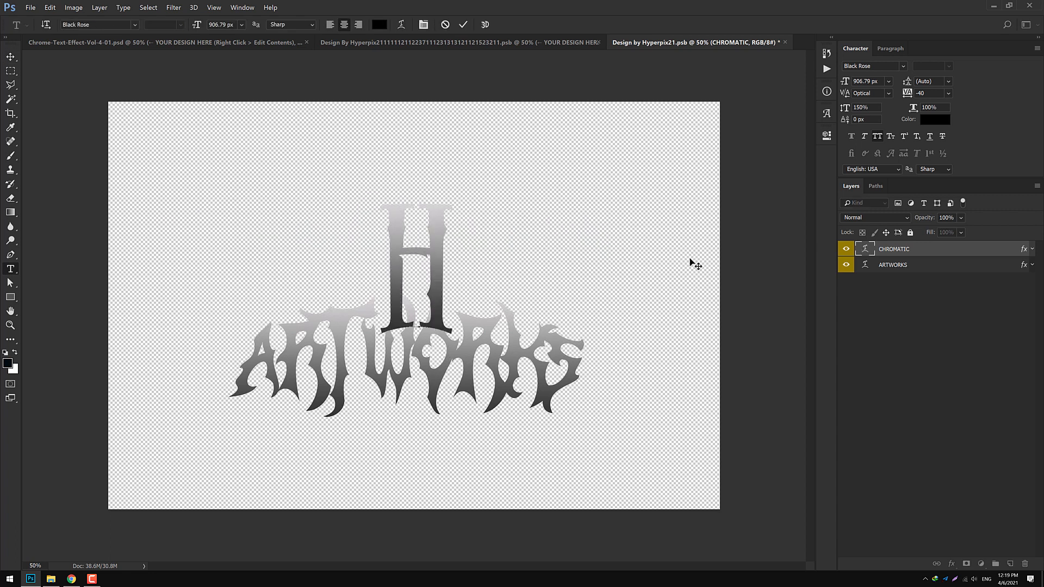
{"action": "type", "text": "YPERPIX"}
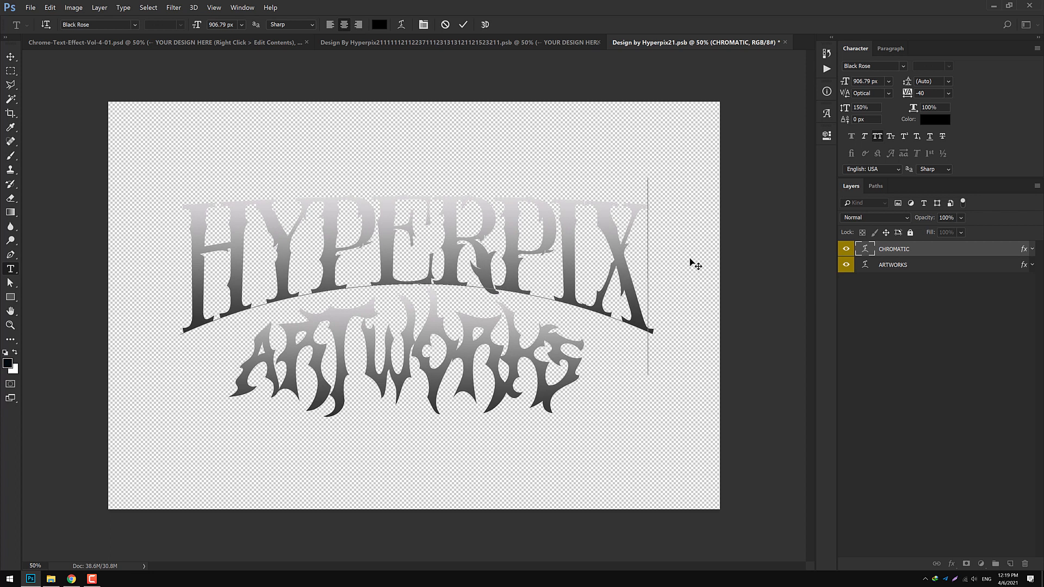
Set the whole HYPERPIX text to -20 tracking, 154% vertical scale and 946 px font size.
{"action": "key", "text": "ctrl+a"}
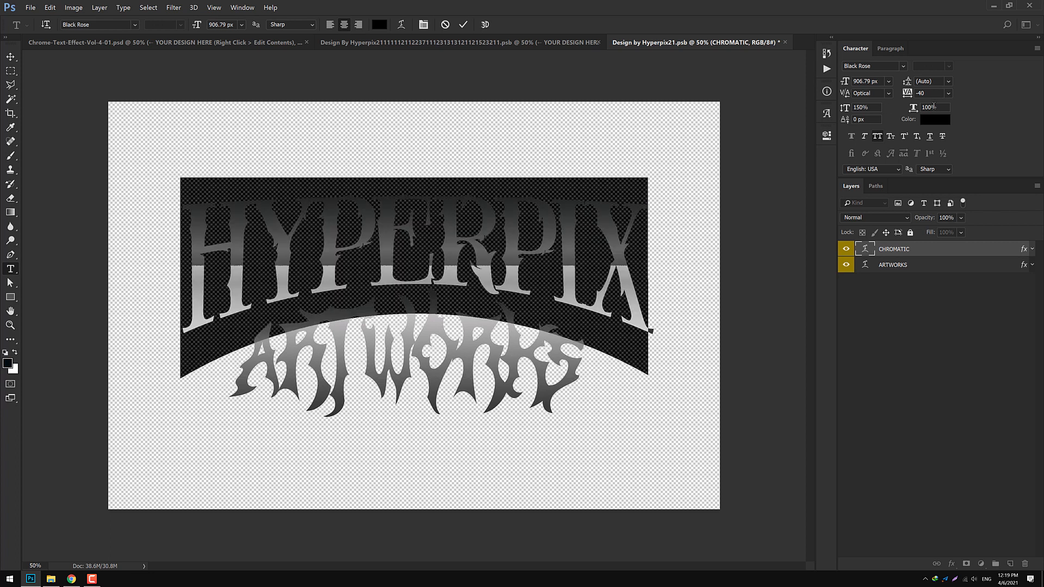
{"action": "left_click_drag", "start_coordinate": [906, 94], "coordinate": [909, 100]}
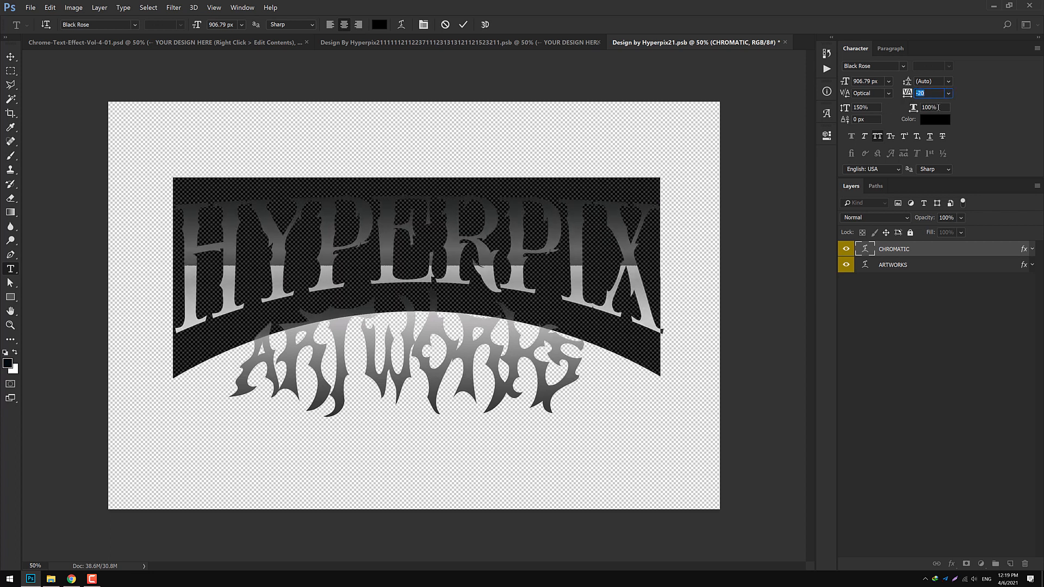
{"action": "left_click", "coordinate": [874, 105]}
{"action": "key", "text": "Up"}
{"action": "key", "text": "Up"}
{"action": "key", "text": "Up"}
{"action": "key", "text": "Up"}
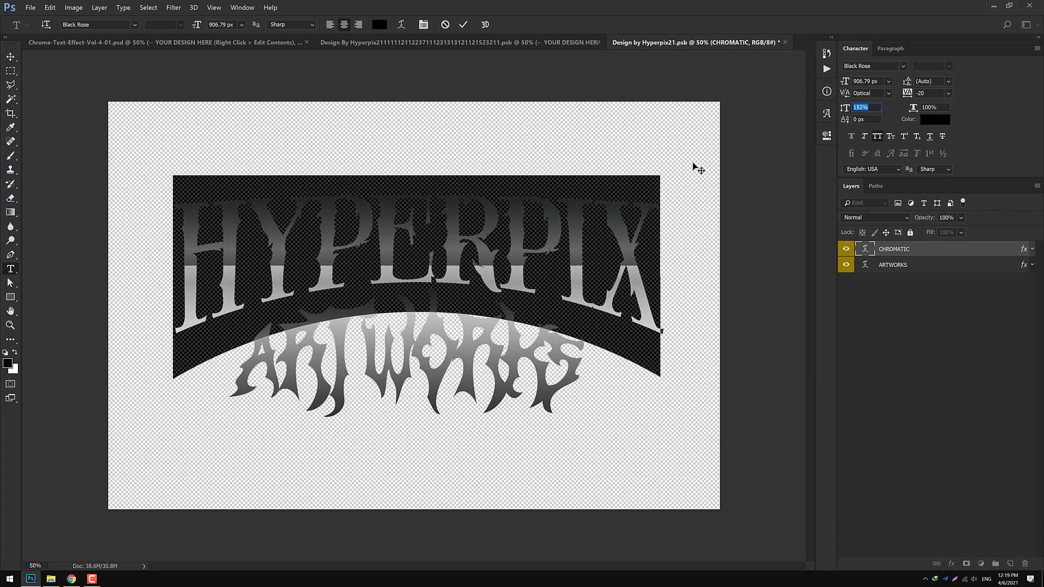
{"action": "left_click", "coordinate": [870, 81]}
{"action": "type", "text": "946"}
{"action": "key", "text": "Return"}
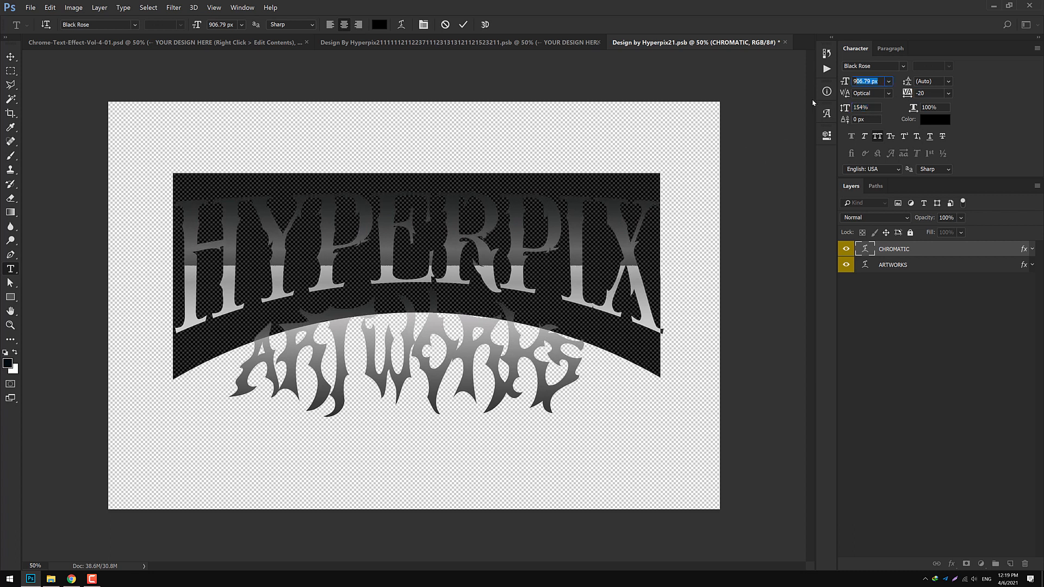
Set the middle letters YPERPI of HYPERPIX to 846 px font size with a 100 px baseline shift.
{"action": "left_click", "coordinate": [342, 225]}
{"action": "left_click_drag", "start_coordinate": [342, 225], "coordinate": [605, 227]}
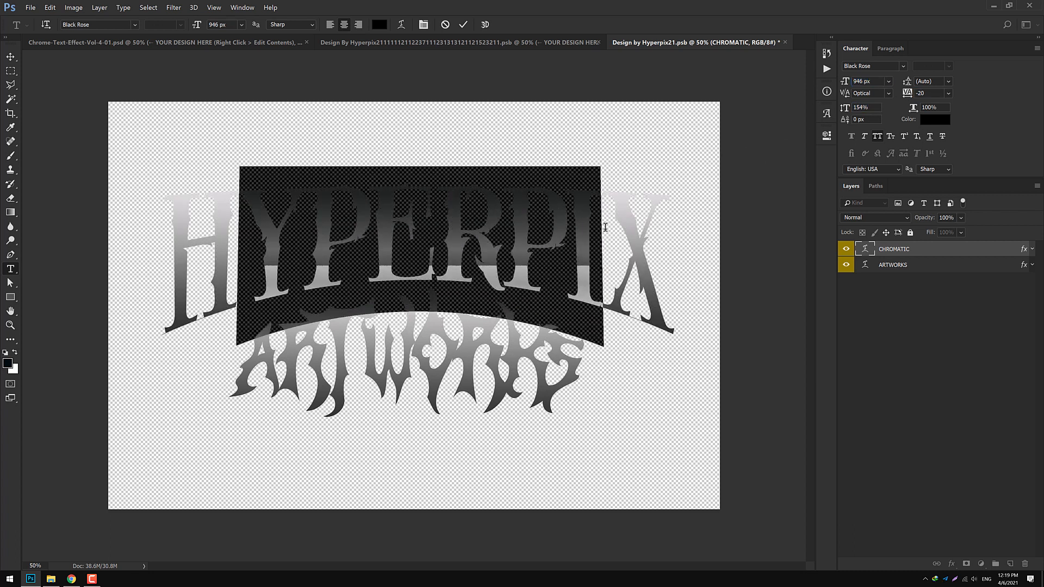
{"action": "left_click", "coordinate": [874, 81]}
{"action": "key", "text": "shift+Down"}
{"action": "key", "text": "shift+Down"}
{"action": "key", "text": "shift+Down"}
{"action": "key", "text": "shift+Down"}
{"action": "key", "text": "shift+Down"}
{"action": "key", "text": "shift+Down"}
{"action": "key", "text": "shift+Down"}
{"action": "key", "text": "shift+Down"}
{"action": "key", "text": "shift+Down"}
{"action": "key", "text": "shift+Down"}
{"action": "left_click", "coordinate": [869, 122]}
{"action": "key", "text": "shift+Up"}
{"action": "key", "text": "shift+Up"}
{"action": "key", "text": "shift+Up"}
{"action": "key", "text": "shift+Up"}
{"action": "key", "text": "shift+Up"}
{"action": "key", "text": "shift+Up"}
{"action": "key", "text": "shift+Up"}
{"action": "key", "text": "shift+Up"}
{"action": "key", "text": "shift+Up"}
{"action": "key", "text": "shift+Up"}
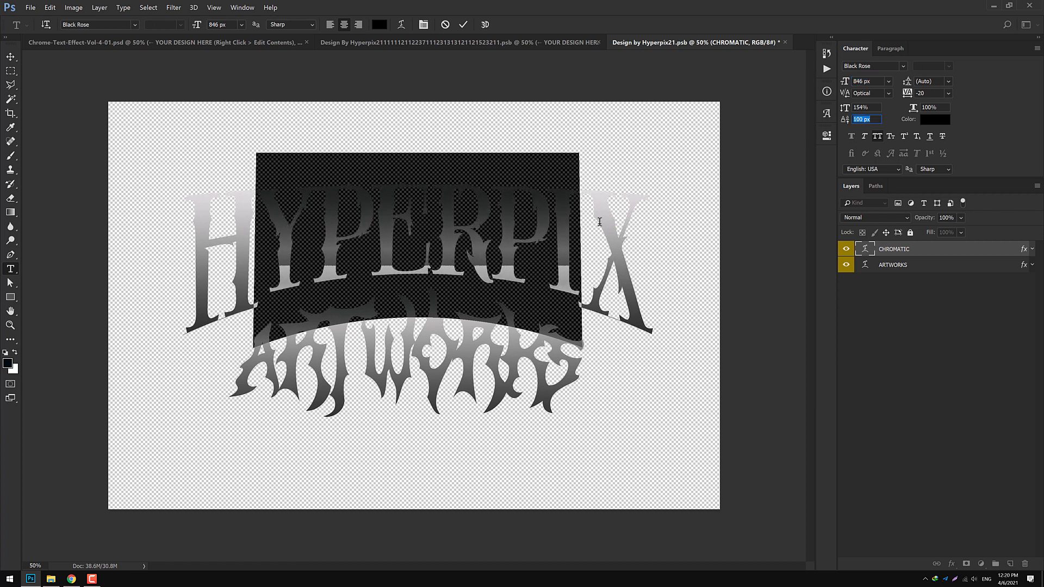
{"action": "key", "text": "Return"}
Set the whole HYPERPIX text to 0 tracking and 103% horizontal scale, and commit the text edit.
{"action": "key", "text": "ctrl+a"}
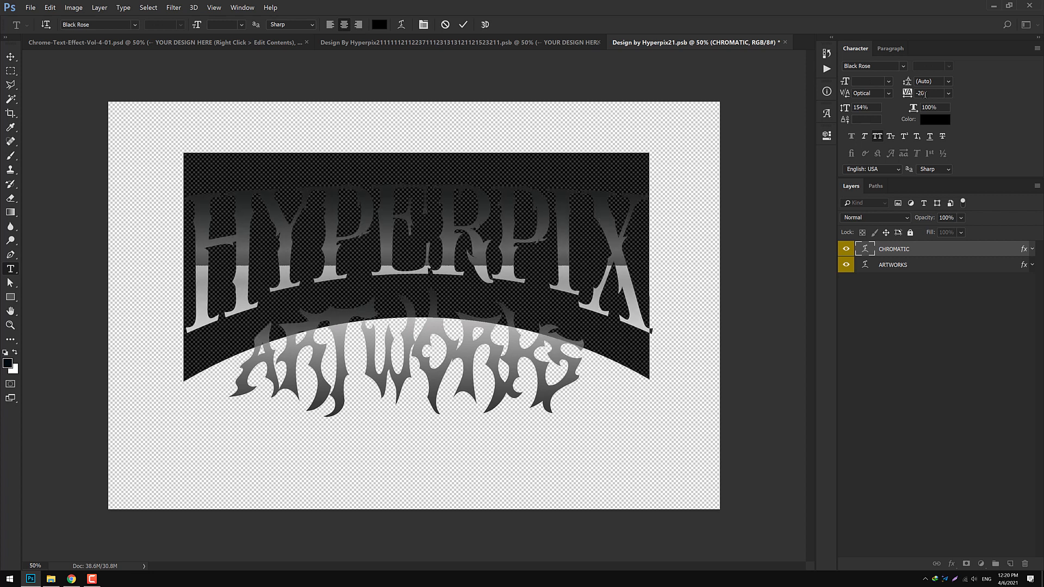
{"action": "key", "text": "shift+Up"}
{"action": "key", "text": "shift+Up"}
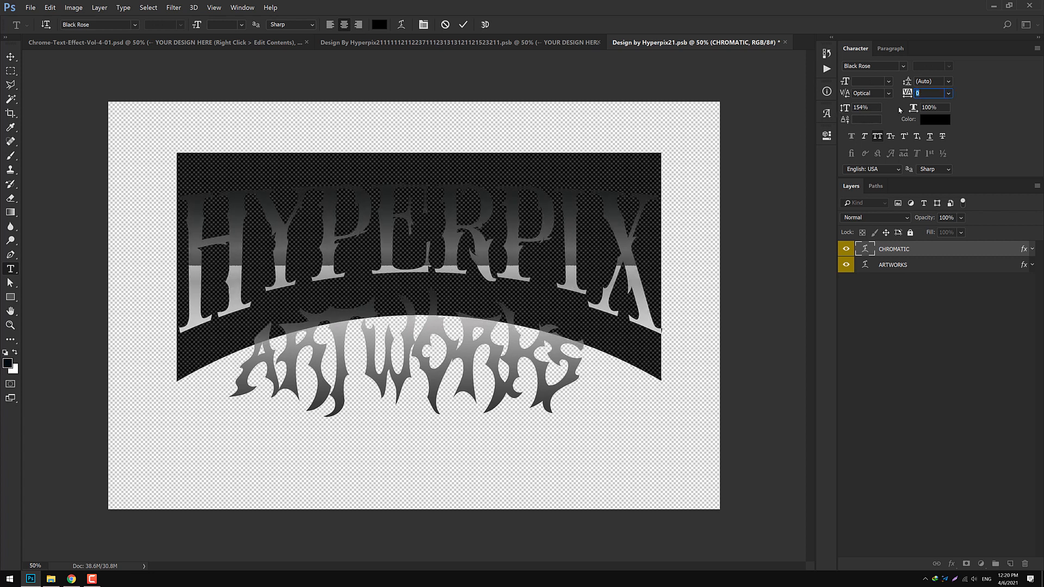
{"action": "key", "text": "Up"}
{"action": "key", "text": "Up"}
{"action": "key", "text": "Up"}
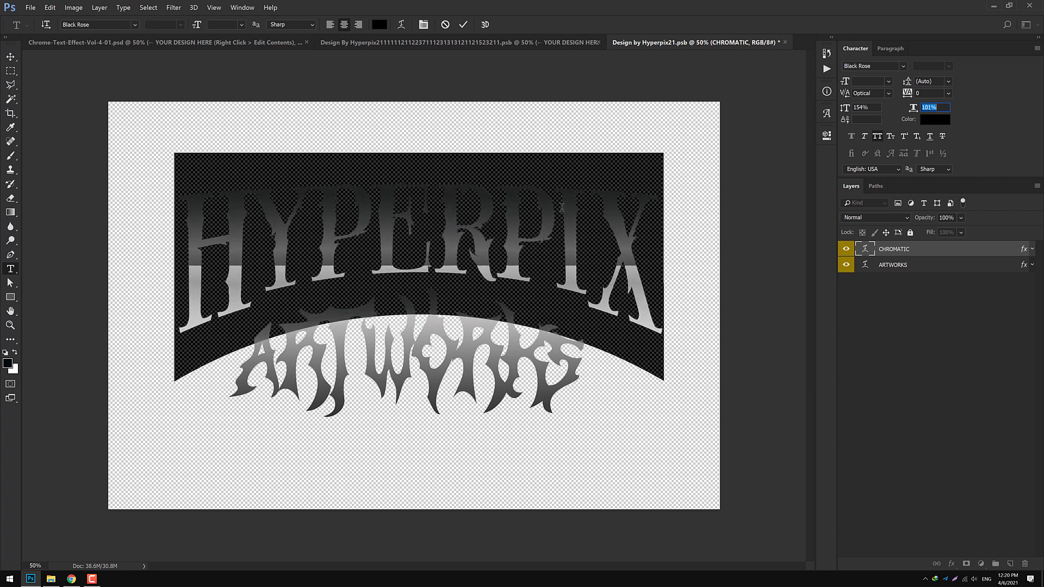
{"action": "key", "text": "Return"}
{"action": "key", "text": "ctrl+Return"}
{"action": "key", "text": "v"}
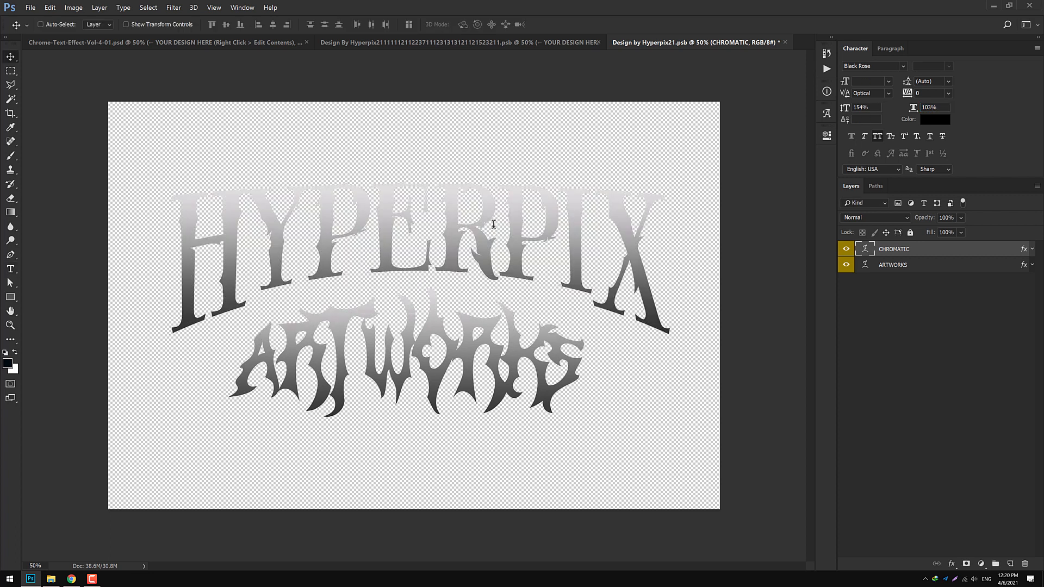
Replace the ARTWORKS text with TEXT STYLE at 589 px font size and reposition it beneath HYPERPIX.
{"action": "double_click", "coordinate": [864, 266]}
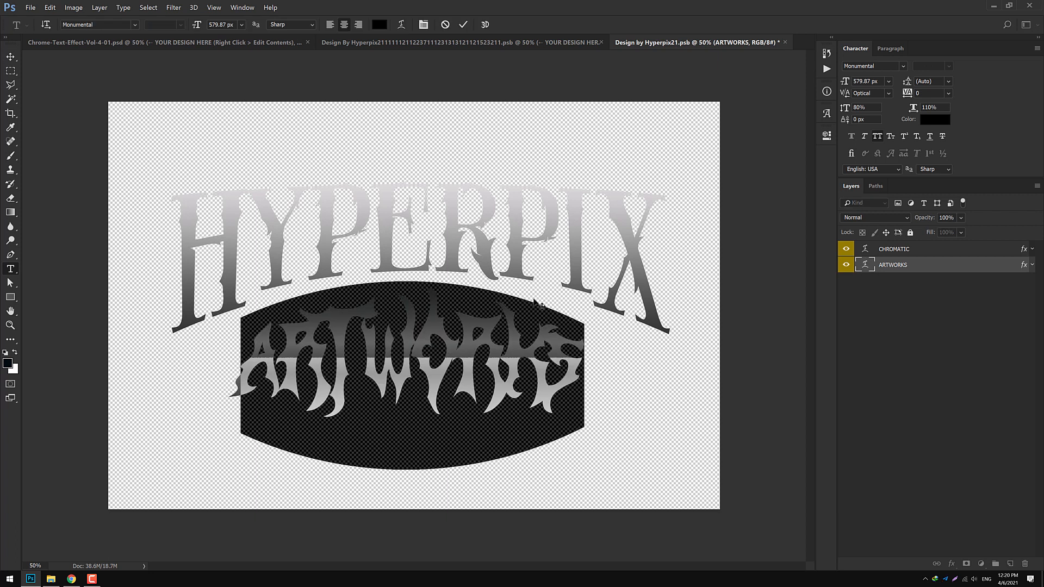
{"action": "type", "text": "TEXT STYLE"}
{"action": "key", "text": "ctrl+a"}
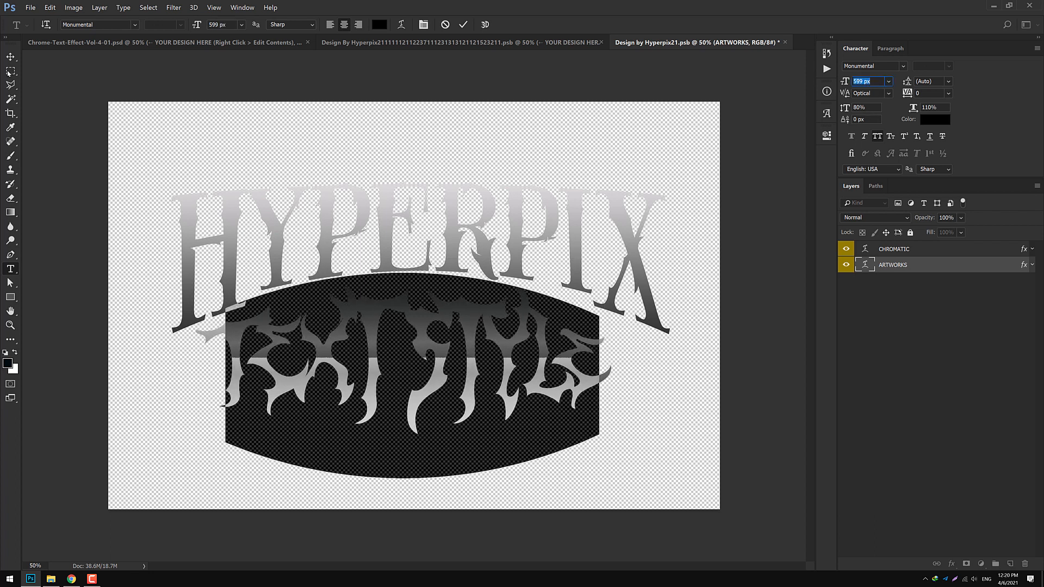
{"action": "key", "text": "ctrl+Return"}
{"action": "key", "text": "v"}
{"action": "left_click_drag", "start_coordinate": [506, 381], "coordinate": [515, 373]}
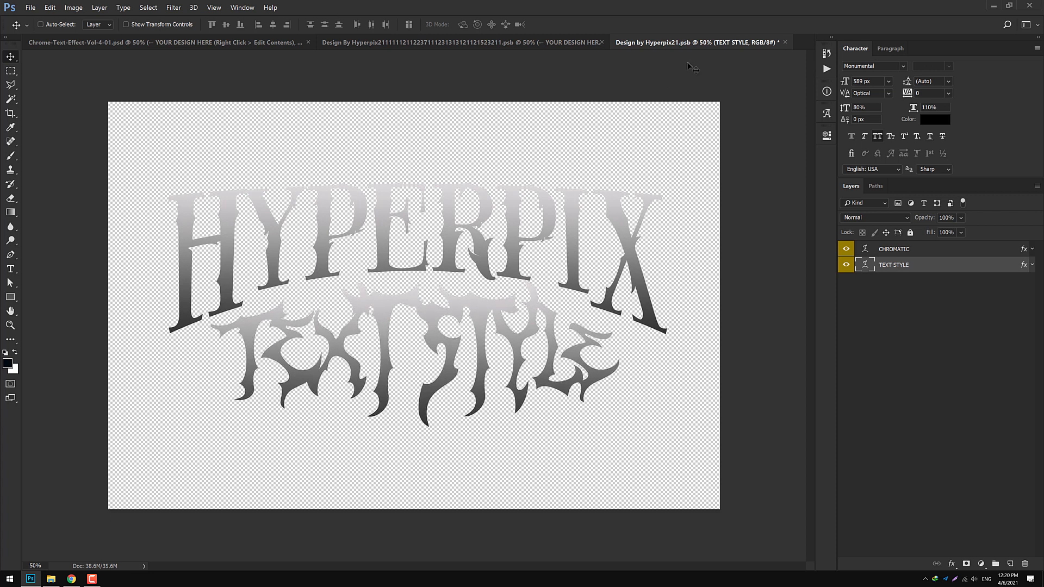
Save and close both smart object documents to update the chrome template with the new text.
{"action": "left_click", "coordinate": [784, 43]}
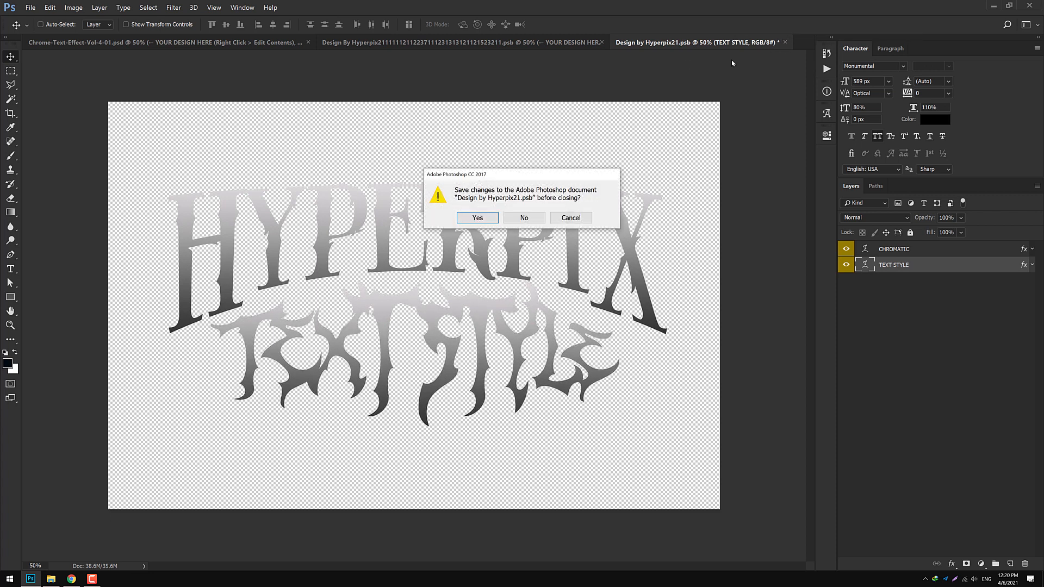
{"action": "left_click", "coordinate": [487, 219]}
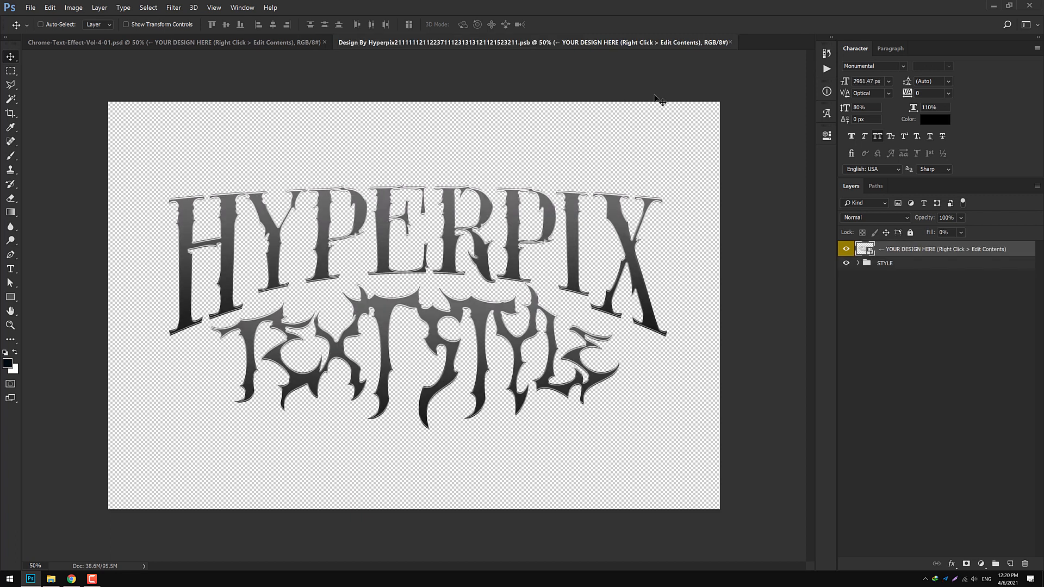
{"action": "left_click", "coordinate": [730, 43]}
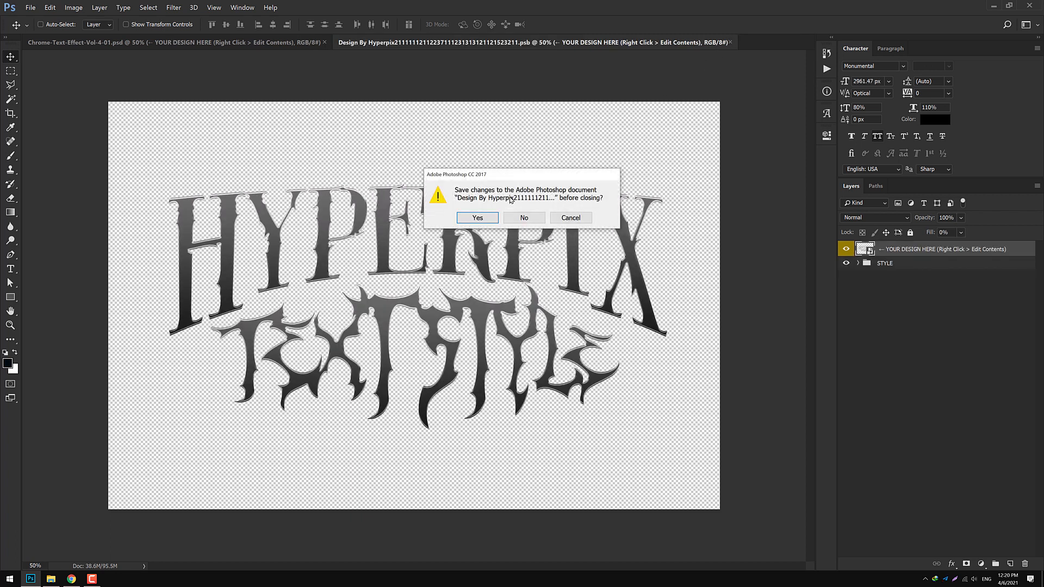
{"action": "left_click", "coordinate": [483, 218]}
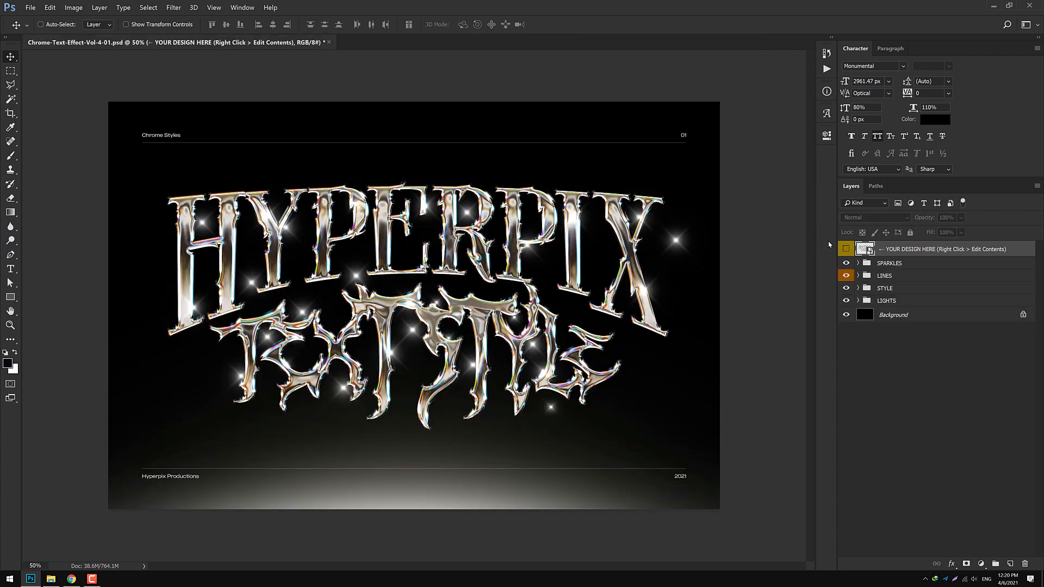
Work down through the SPARKLES group, moving individual Sparkle layers onto the edges and highlights of the HYPERPIX TEXT STYLE letters.
{"action": "left_click", "coordinate": [857, 263]}
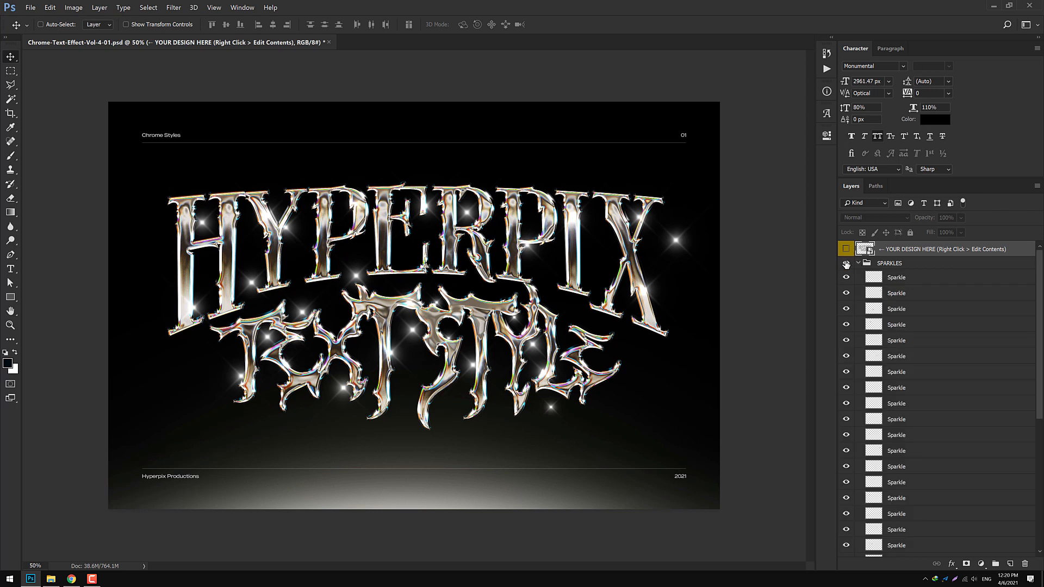
{"action": "left_click", "coordinate": [913, 278]}
{"action": "left_click", "coordinate": [913, 278]}
{"action": "left_click_drag", "start_coordinate": [559, 258], "coordinate": [261, 270]}
{"action": "key", "text": "alt+["}
{"action": "left_click_drag", "start_coordinate": [305, 369], "coordinate": [332, 335]}
{"action": "key", "text": "alt+["}
{"action": "key", "text": "alt+["}
{"action": "key", "text": "alt+["}
{"action": "key", "text": "alt+["}
{"action": "key", "text": "alt+["}
{"action": "key", "text": "alt+["}
{"action": "key", "text": "alt+["}
{"action": "key", "text": "alt+["}
{"action": "left_click_drag", "start_coordinate": [403, 444], "coordinate": [465, 445]}
{"action": "key", "text": "alt+["}
{"action": "key", "text": "alt+["}
{"action": "key", "text": "alt+["}
{"action": "key", "text": "alt+["}
{"action": "key", "text": "alt+["}
{"action": "key", "text": "alt+["}
{"action": "key", "text": "alt+["}
{"action": "left_click_drag", "start_coordinate": [405, 463], "coordinate": [391, 449]}
{"action": "key", "text": "alt+["}
{"action": "key", "text": "alt+["}
{"action": "key", "text": "alt+["}
{"action": "key", "text": "alt+["}
{"action": "left_click_drag", "start_coordinate": [478, 462], "coordinate": [480, 465]}
Scale the second-to-last Sparkle layer to 72.56% and apply the transformation.
{"action": "key", "text": "alt+["}
{"action": "key", "text": "alt+["}
{"action": "key", "text": "alt+["}
{"action": "key", "text": "ctrl+t"}
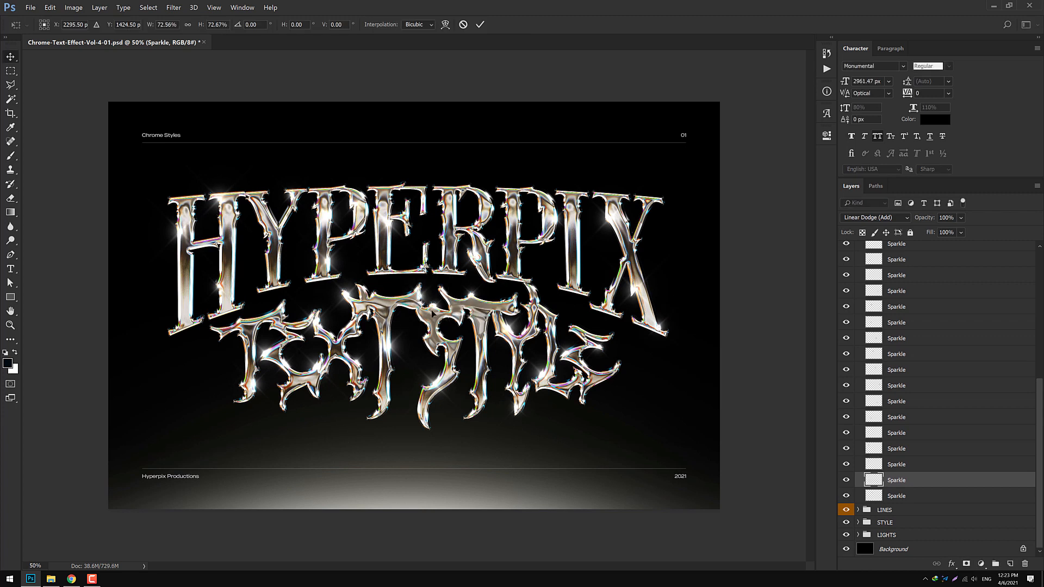
{"action": "key", "text": "Return"}
Reposition the last Sparkle layer on the lettering and collapse the SPARKLES group.
{"action": "key", "text": "alt+["}
{"action": "left_click_drag", "start_coordinate": [558, 422], "coordinate": [568, 446]}
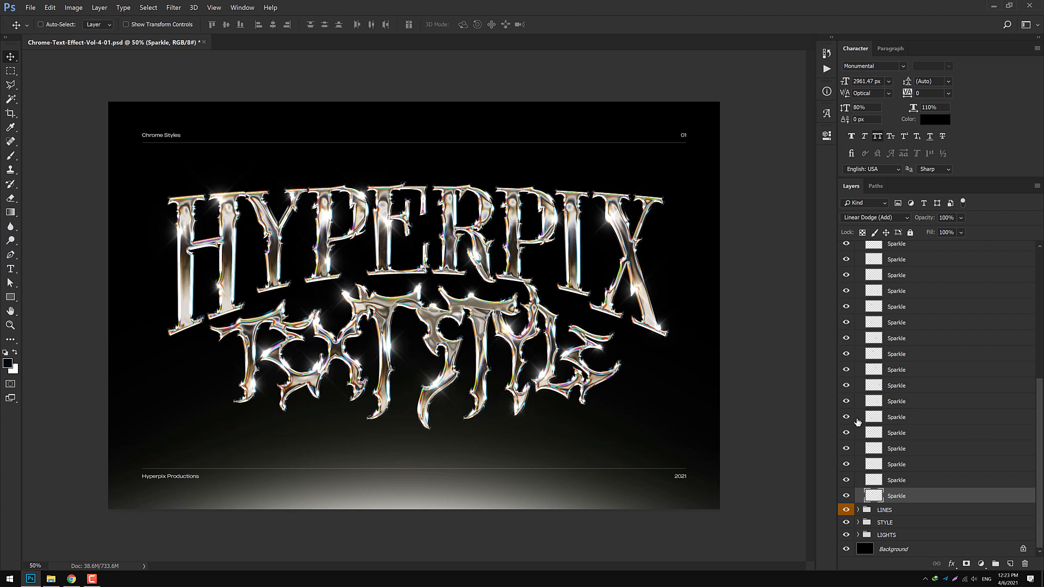
{"action": "scroll", "coordinate": [882, 301], "scroll_direction": "up", "scroll_amount": 10}
{"action": "left_click", "coordinate": [862, 263]}
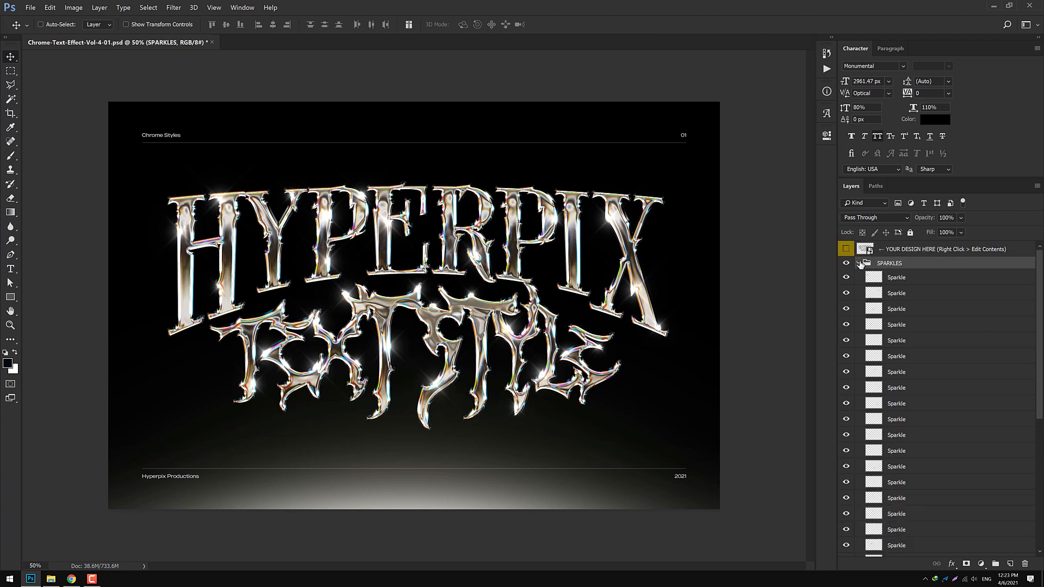
{"action": "left_click", "coordinate": [859, 264]}
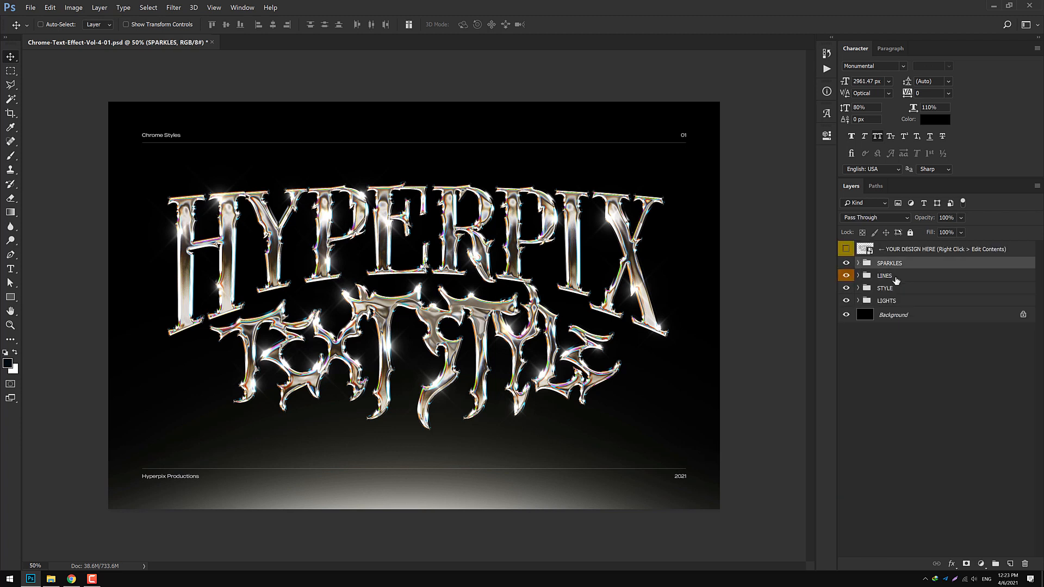
Toggle the LINES group's visibility off and on to preview the design without its lines and captions.
{"action": "left_click", "coordinate": [895, 278]}
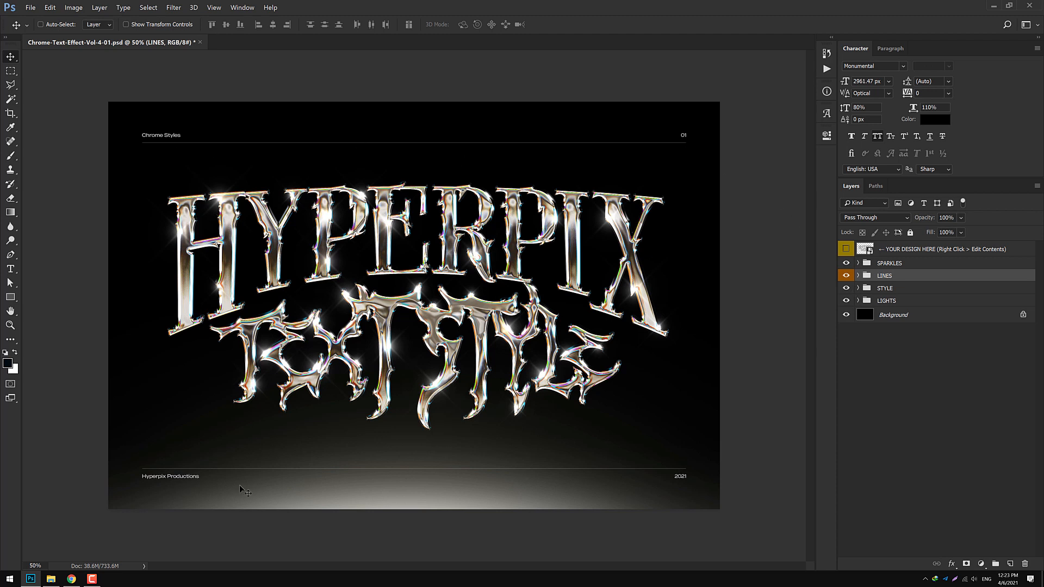
{"action": "left_click", "coordinate": [846, 276]}
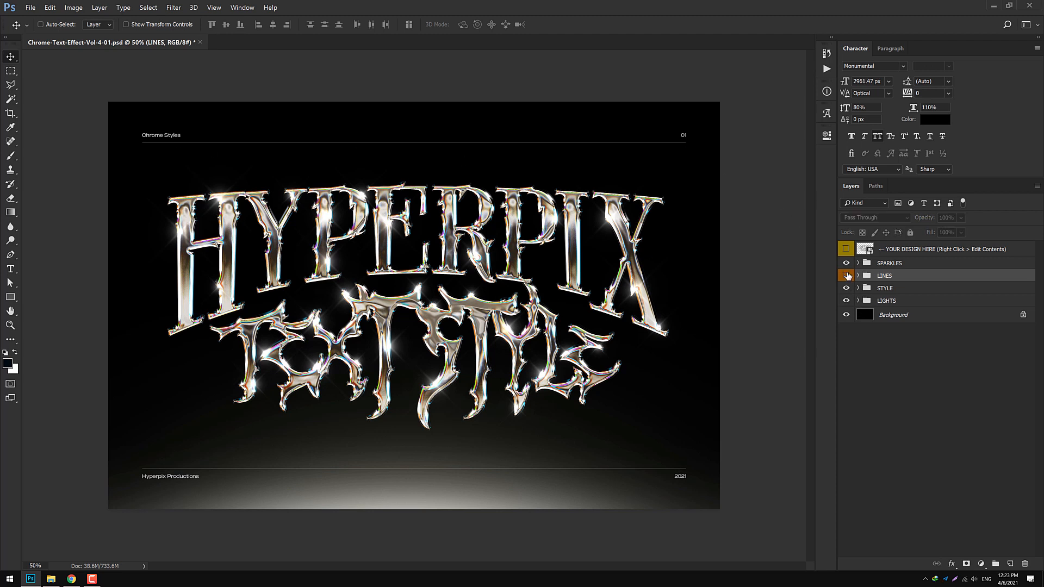
{"action": "left_click", "coordinate": [846, 275]}
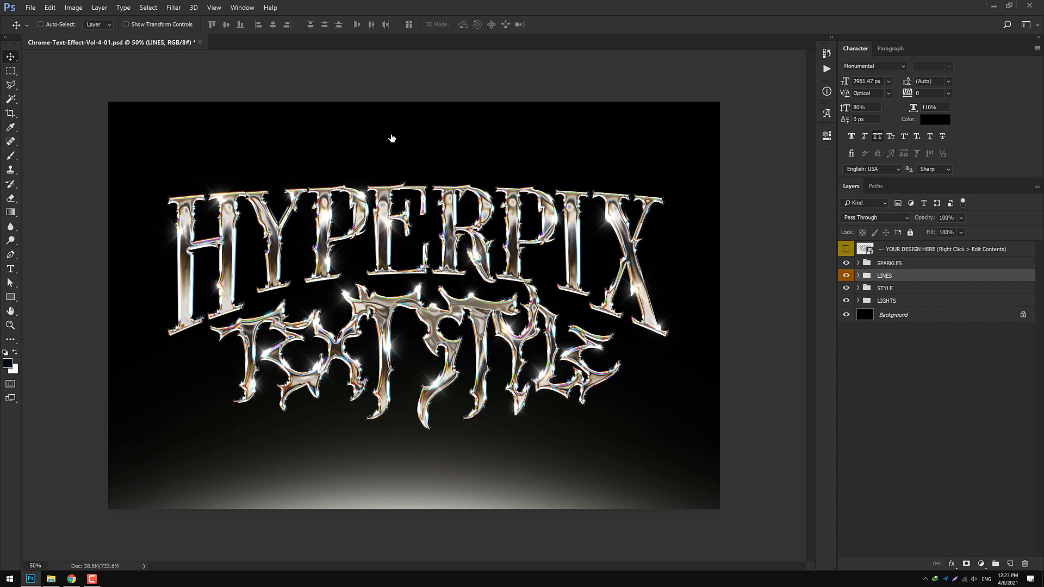
Try cyan #5ddfff and green #8bff5d as the Color Overlay of the upper Light layer in the LIGHTS group.
{"action": "left_click", "coordinate": [904, 294]}
{"action": "left_click", "coordinate": [901, 303]}
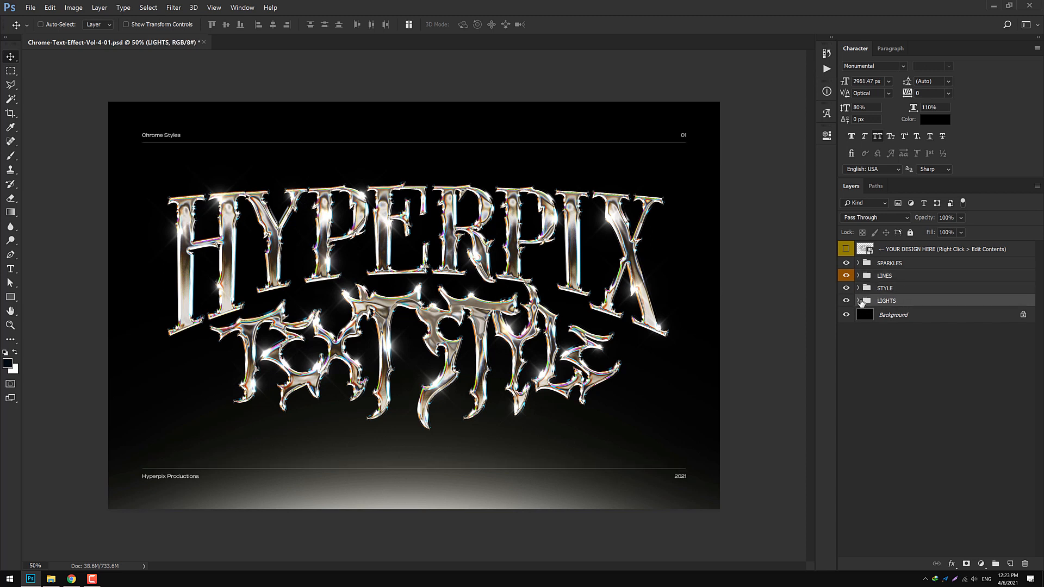
{"action": "left_click", "coordinate": [858, 300]}
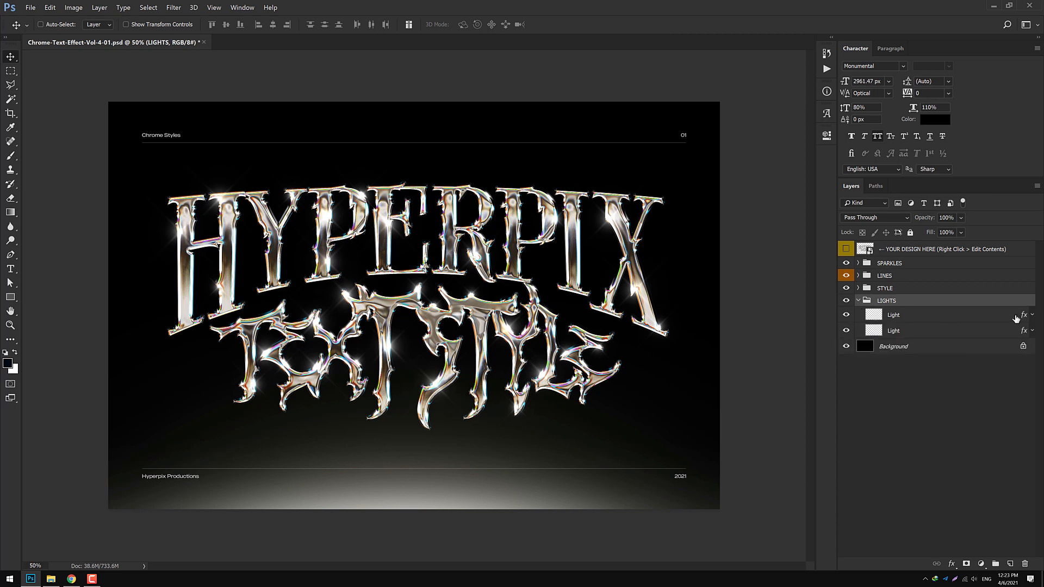
{"action": "left_click", "coordinate": [1016, 318]}
{"action": "key", "text": "h"}
{"action": "double_click", "coordinate": [957, 315]}
{"action": "left_click", "coordinate": [616, 407]}
{"action": "left_click", "coordinate": [846, 297]}
{"action": "left_click", "coordinate": [830, 381]}
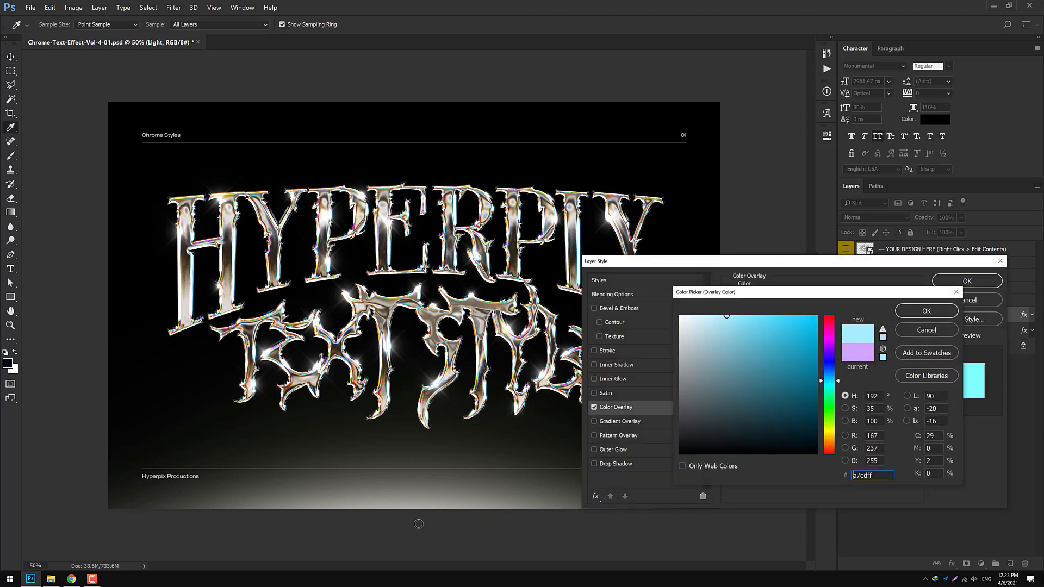
{"action": "left_click", "coordinate": [767, 316]}
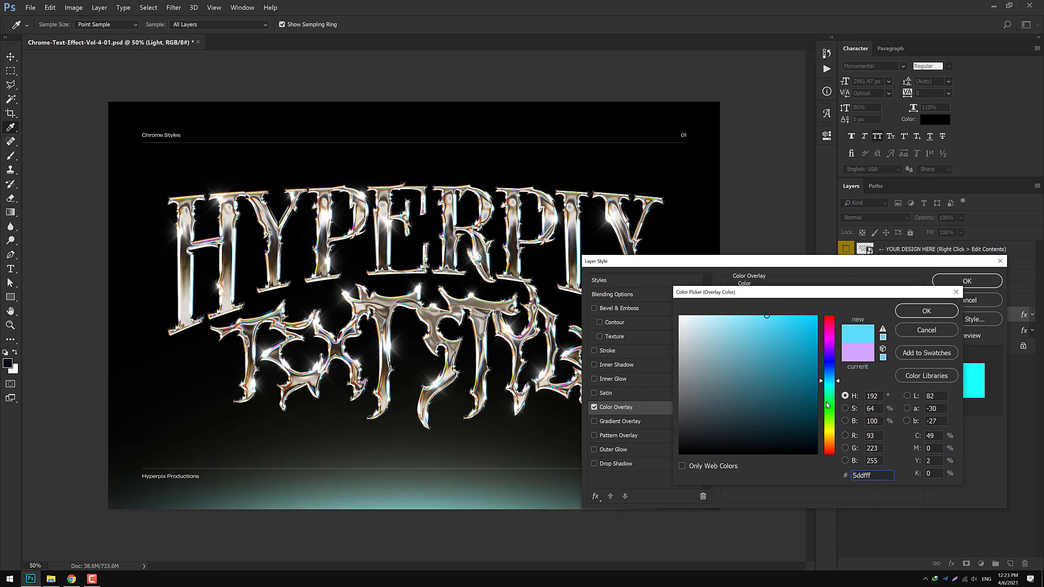
{"action": "left_click", "coordinate": [828, 415]}
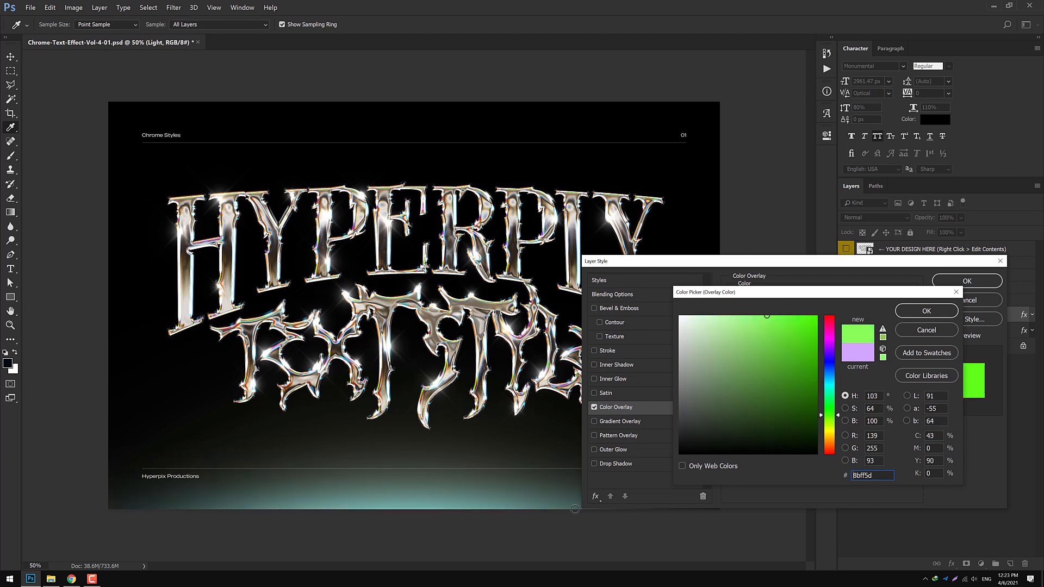
{"action": "left_click", "coordinate": [936, 330]}
{"action": "left_click", "coordinate": [966, 301]}
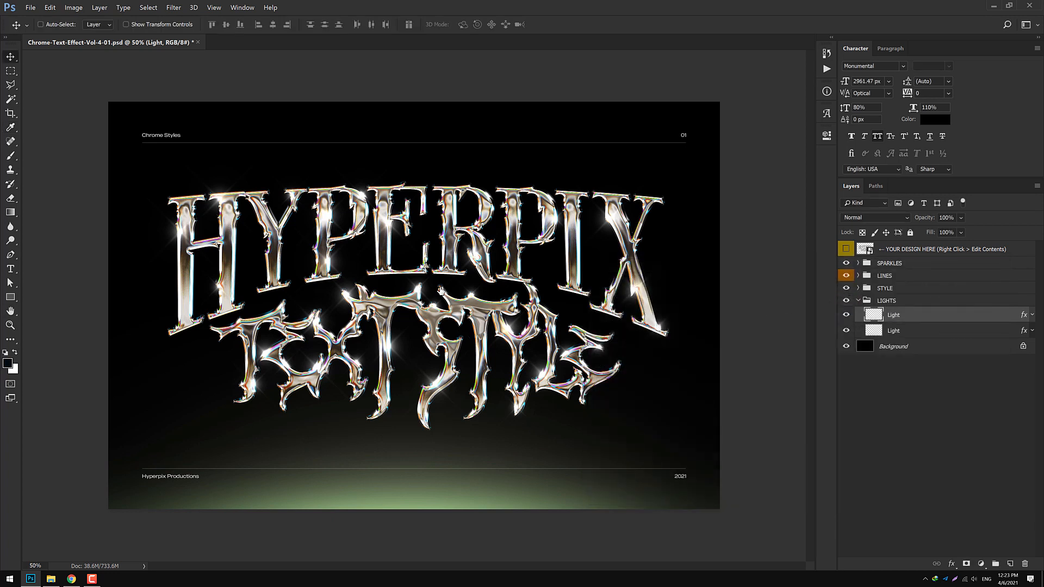
Inspect the chrome lettering at 100% zoom and close the template without saving.
{"action": "key", "text": "ctrl+plus"}
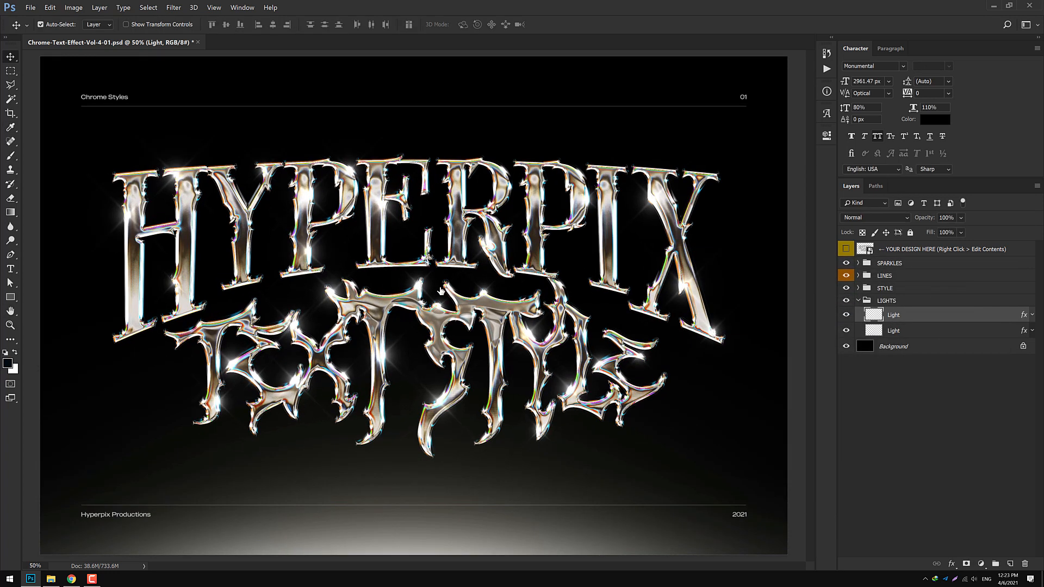
{"action": "key", "text": "ctrl+plus"}
{"action": "key", "text": "ctrl+plus"}
{"action": "left_click_drag", "start_coordinate": [435, 288], "coordinate": [377, 347]}
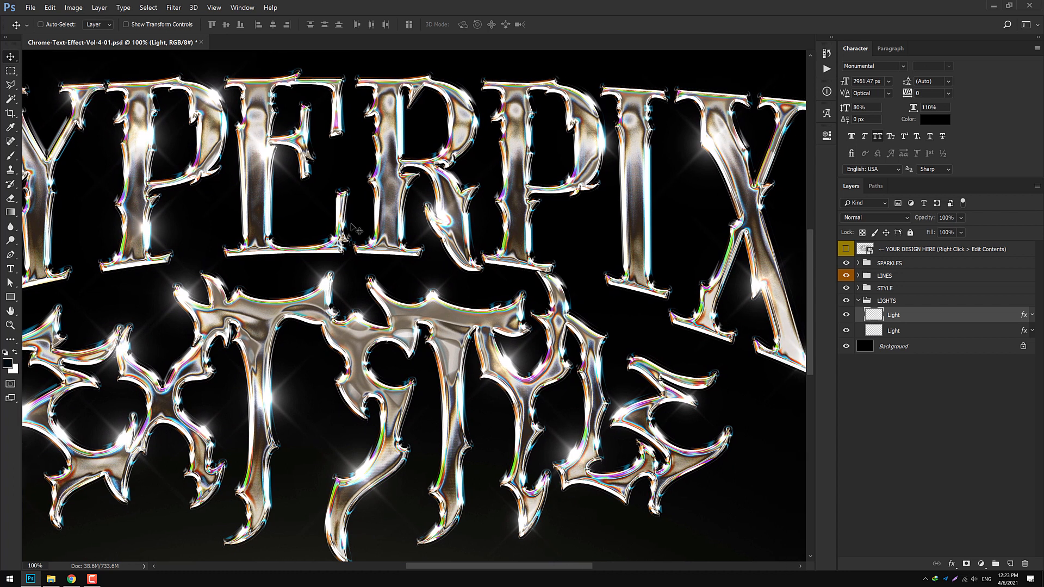
{"action": "left_click", "coordinate": [201, 41]}
{"action": "left_click", "coordinate": [522, 217]}
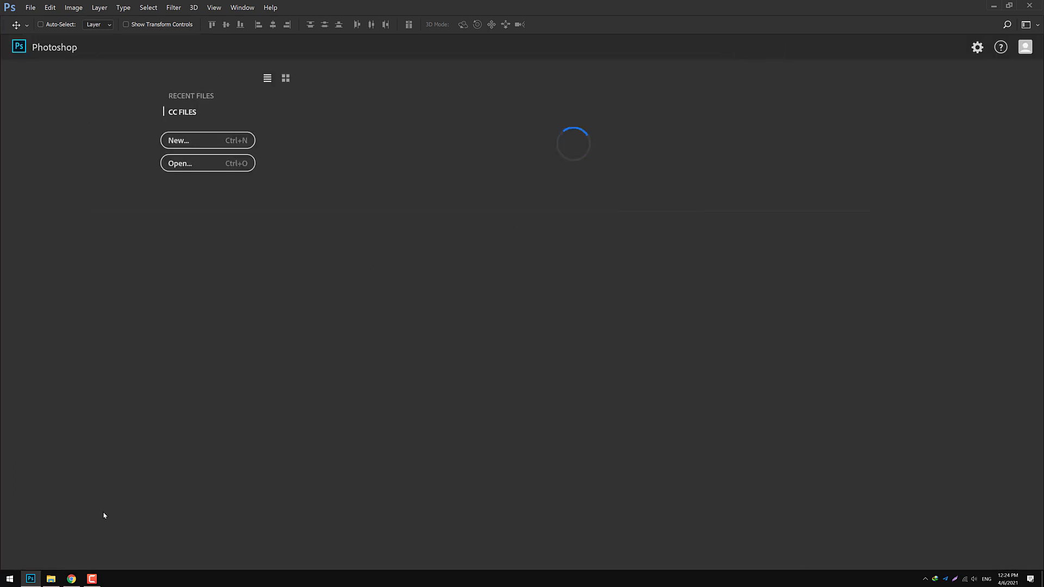
Reopen Chrome-Text-Effect-Vol-4-01.psd and open the contents of its YOUR DESIGN HERE smart object and the one nested inside.
{"action": "left_click", "coordinate": [50, 578]}
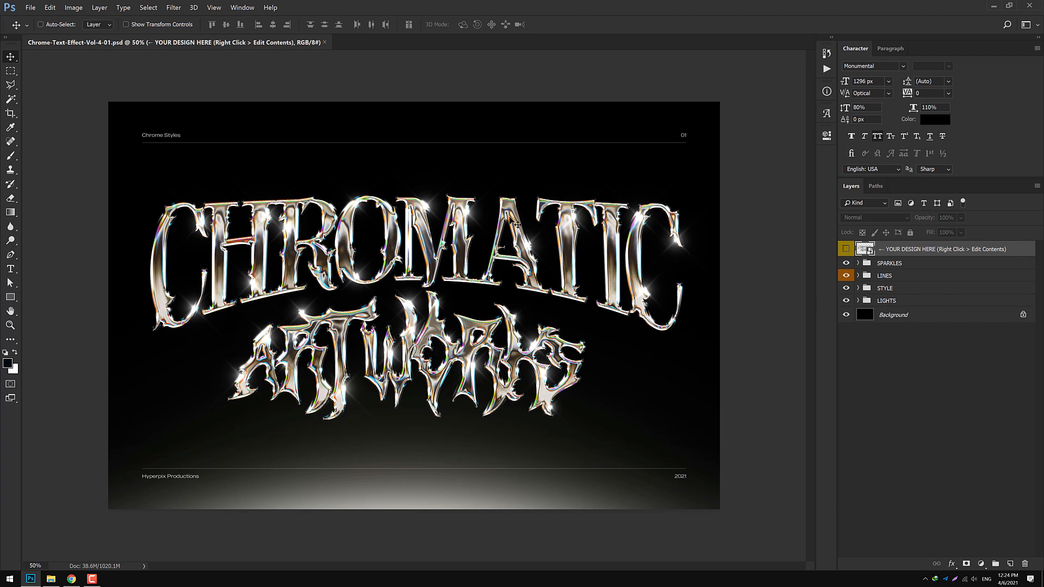
{"action": "right_click", "coordinate": [915, 247]}
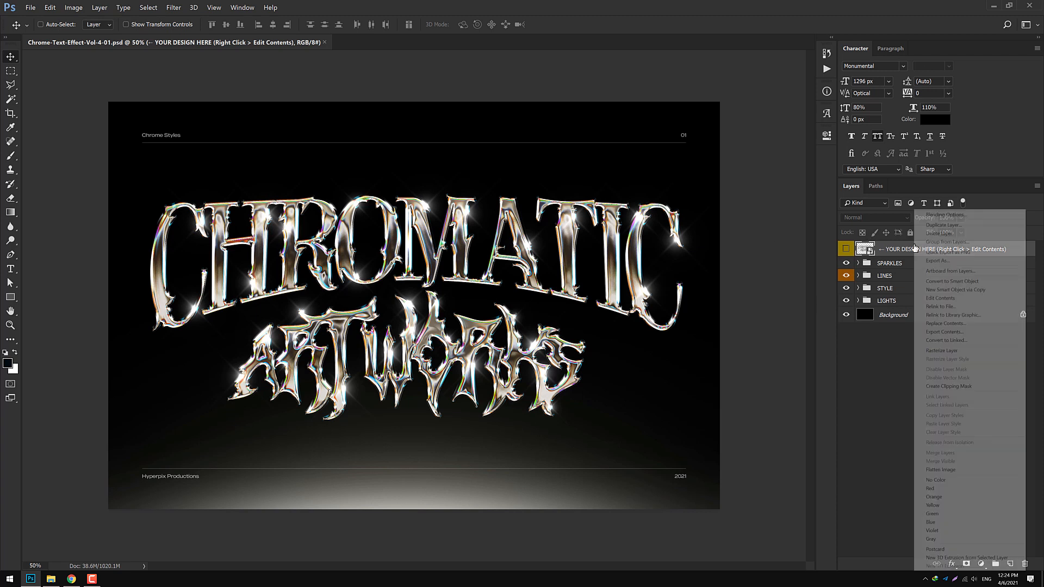
{"action": "left_click", "coordinate": [938, 299]}
{"action": "right_click", "coordinate": [926, 251]}
{"action": "left_click", "coordinate": [938, 299]}
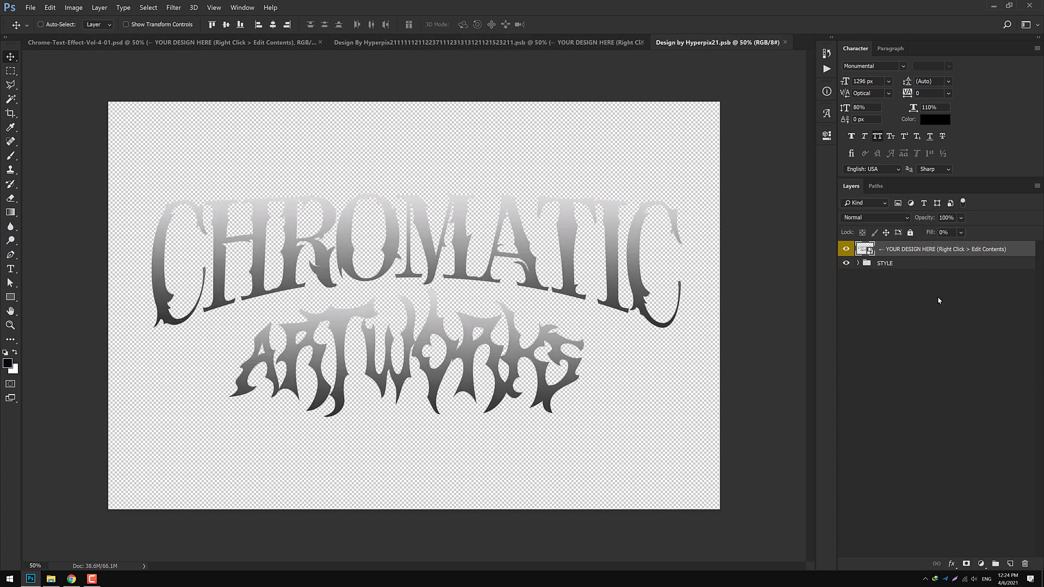
Open the Logo file from the Video folder and place the New Balance logo centered in Design by Hyperpix21.psb.
{"action": "mouse_move", "coordinate": [51, 580]}
{"action": "left_click", "coordinate": [129, 545]}
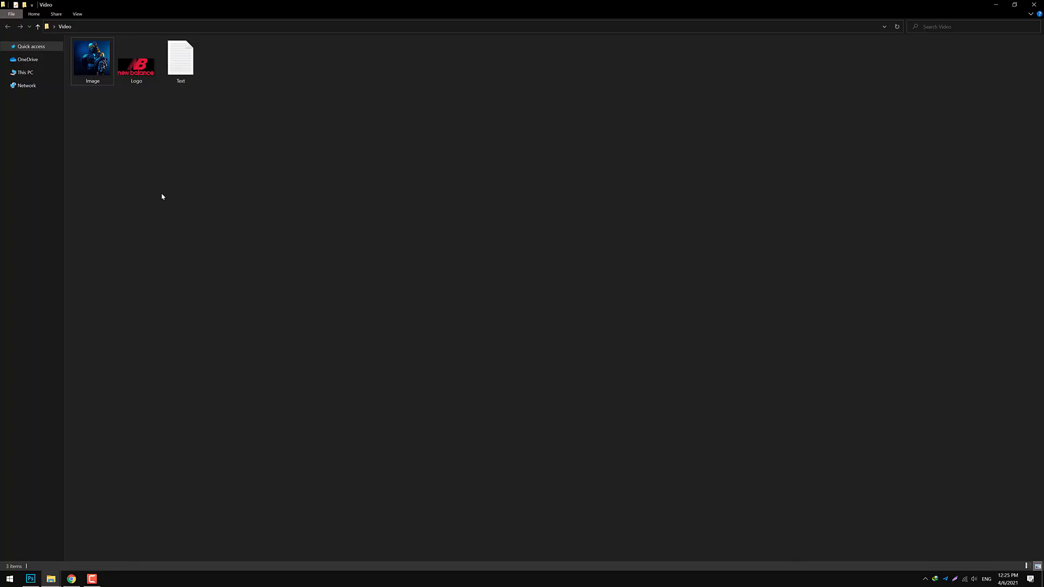
{"action": "left_click_drag", "start_coordinate": [132, 85], "coordinate": [611, 5]}
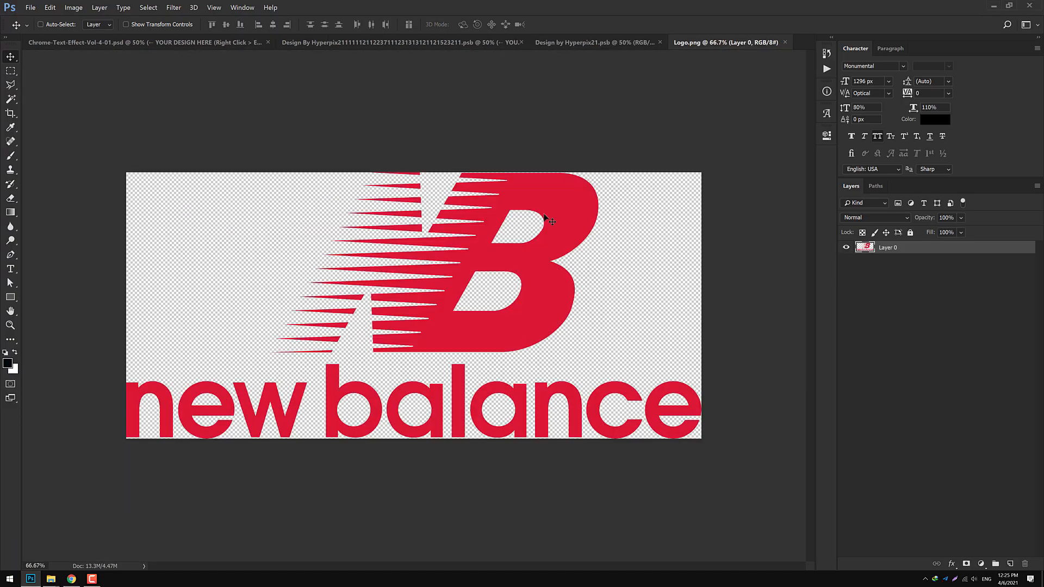
{"action": "left_click_drag", "start_coordinate": [549, 208], "coordinate": [544, 231]}
{"action": "key", "text": "ctrl+t"}
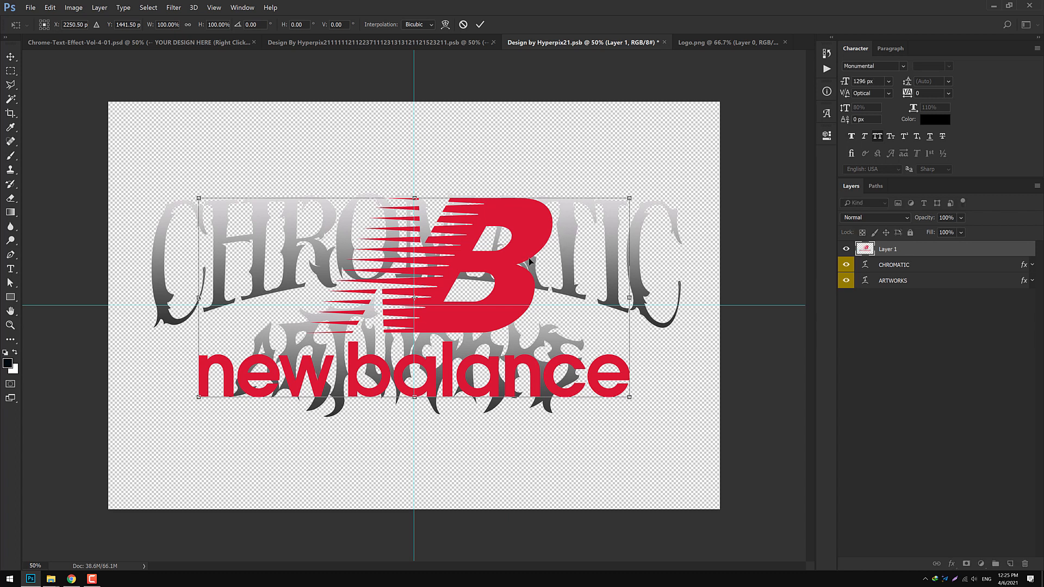
{"action": "key", "text": "Return"}
Delete the CHROMATIC text layer and move the ARTWORKS text down below the logo.
{"action": "left_click", "coordinate": [912, 265]}
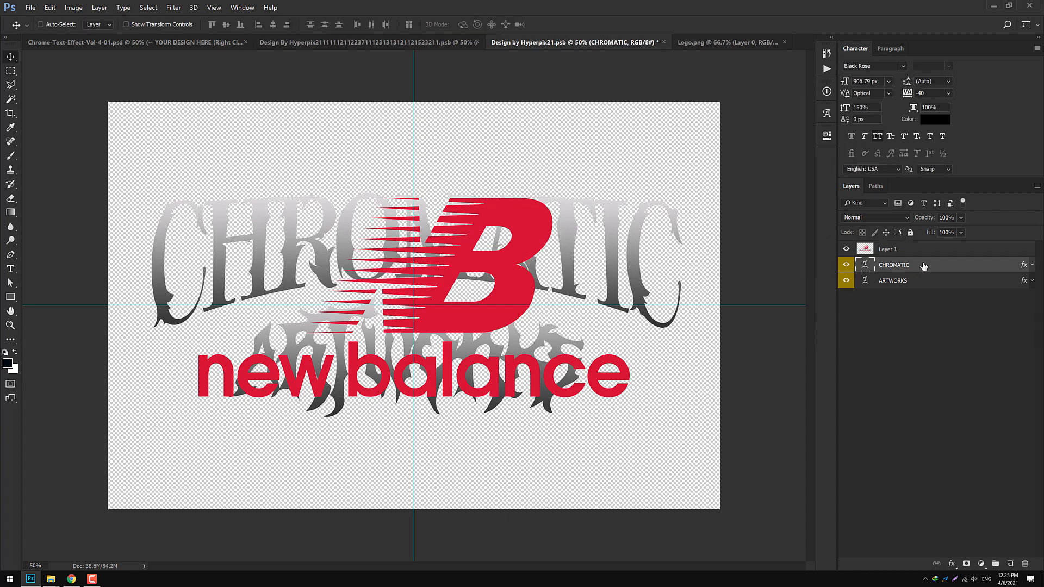
{"action": "left_click", "coordinate": [1025, 564]}
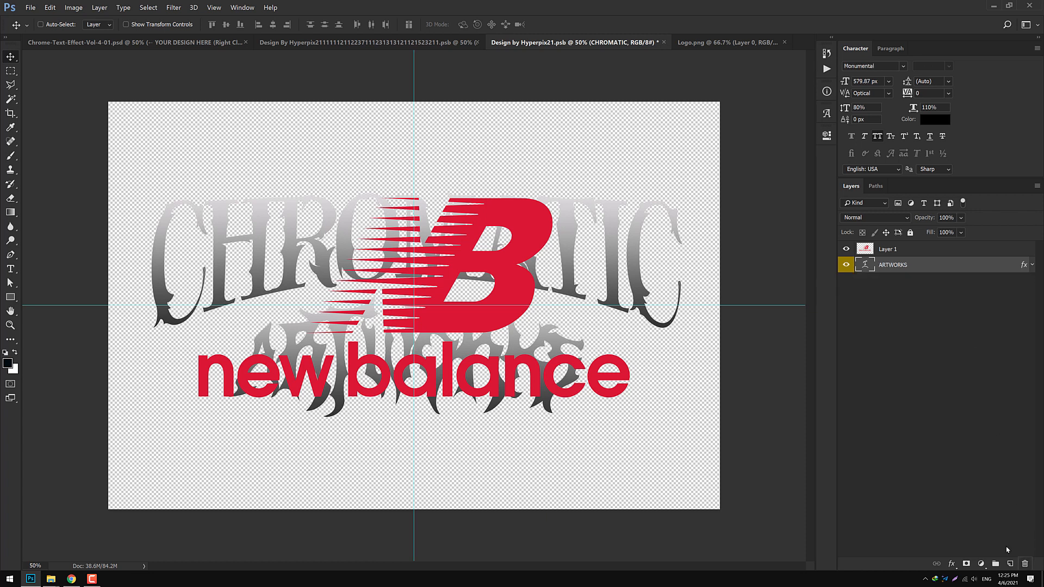
{"action": "left_click_drag", "start_coordinate": [657, 383], "coordinate": [635, 483]}
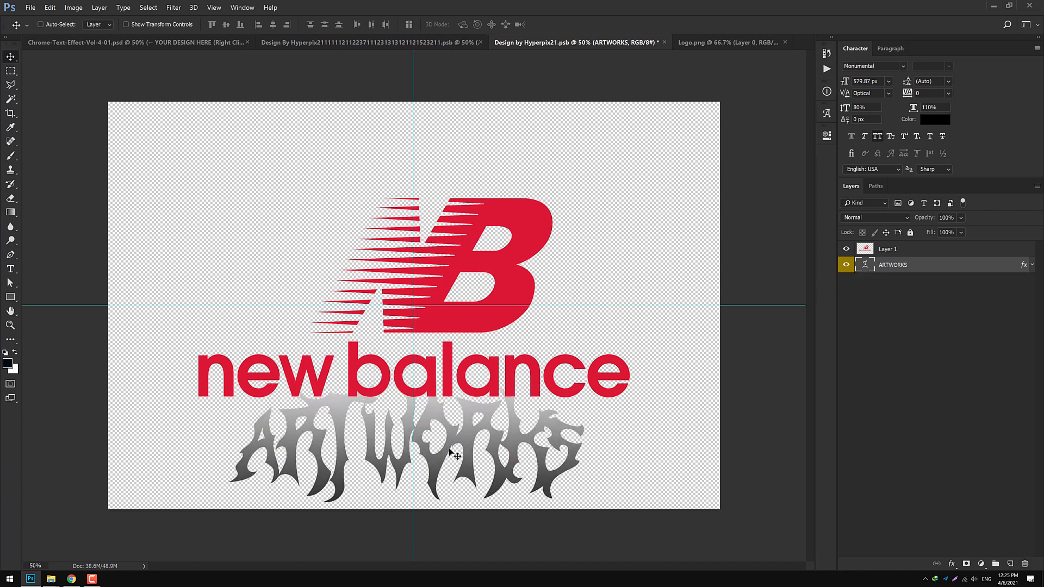
Copy the ARTWORKS layer style onto the logo layer and delete the ARTWORKS layer.
{"action": "right_click", "coordinate": [1002, 270]}
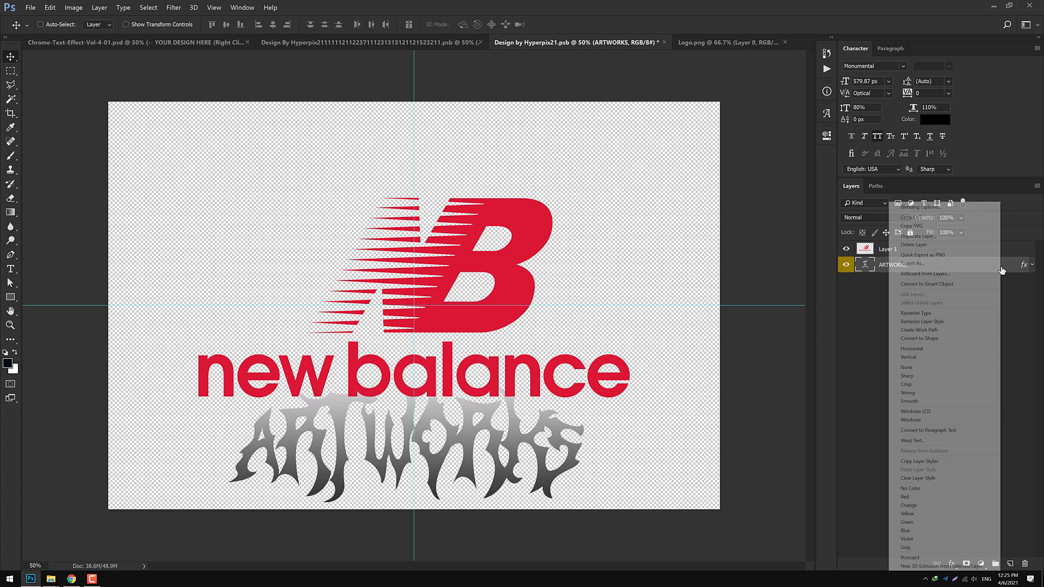
{"action": "left_click", "coordinate": [919, 461]}
{"action": "left_click", "coordinate": [907, 254]}
{"action": "right_click", "coordinate": [932, 254]}
{"action": "left_click", "coordinate": [958, 404]}
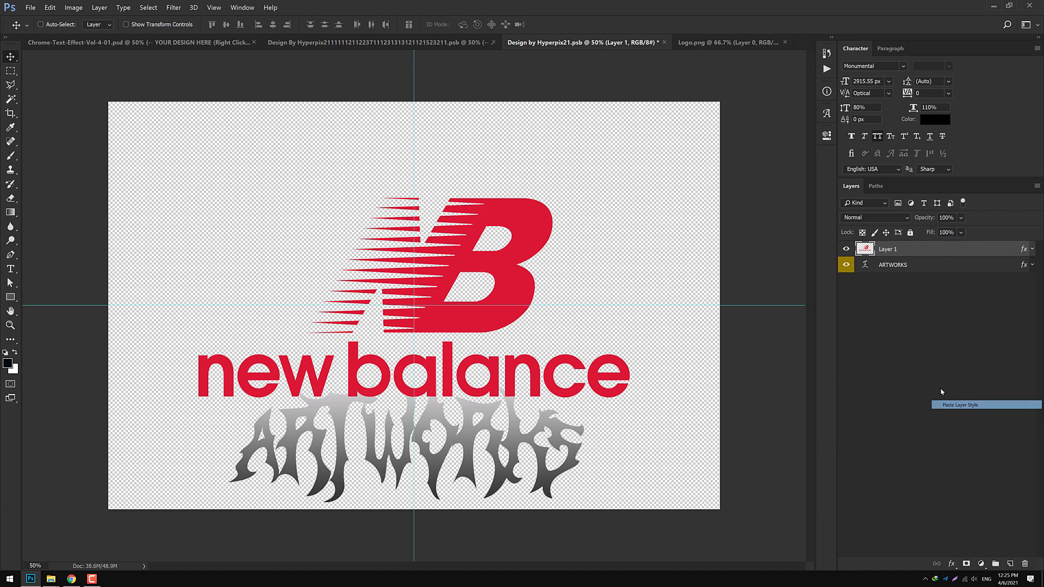
{"action": "left_click", "coordinate": [949, 266]}
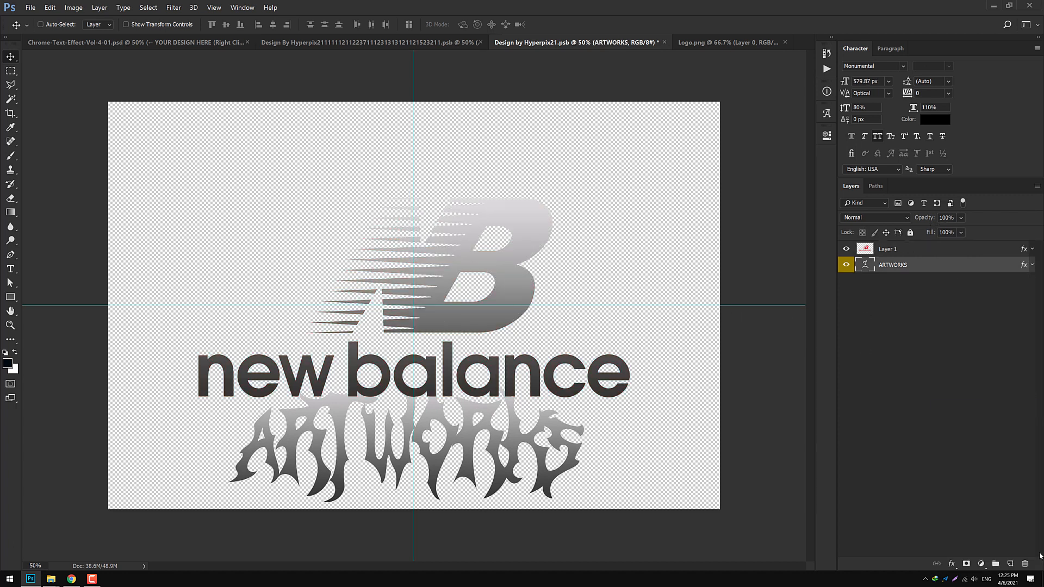
{"action": "left_click", "coordinate": [1025, 564]}
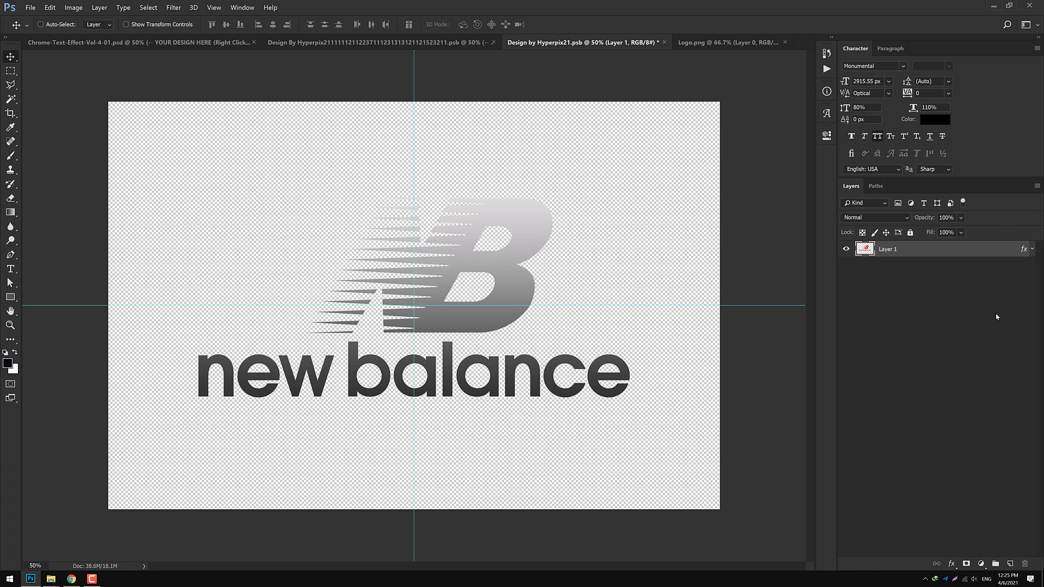
Shift the logo layer's Gradient Overlay slightly downward across the artwork and apply it.
{"action": "double_click", "coordinate": [1024, 252]}
{"action": "left_click_drag", "start_coordinate": [513, 326], "coordinate": [511, 335]}
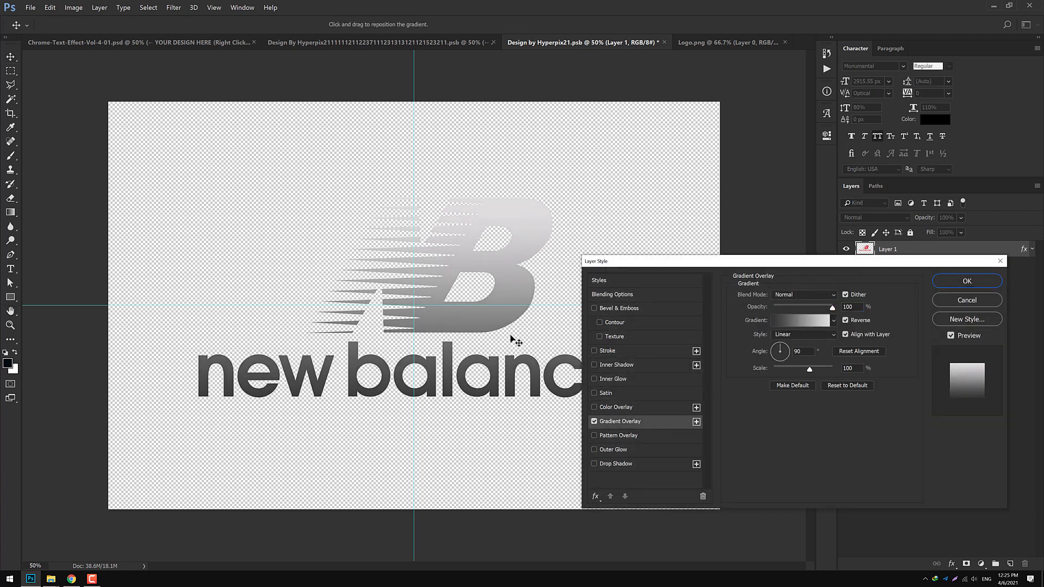
{"action": "left_click", "coordinate": [962, 281]}
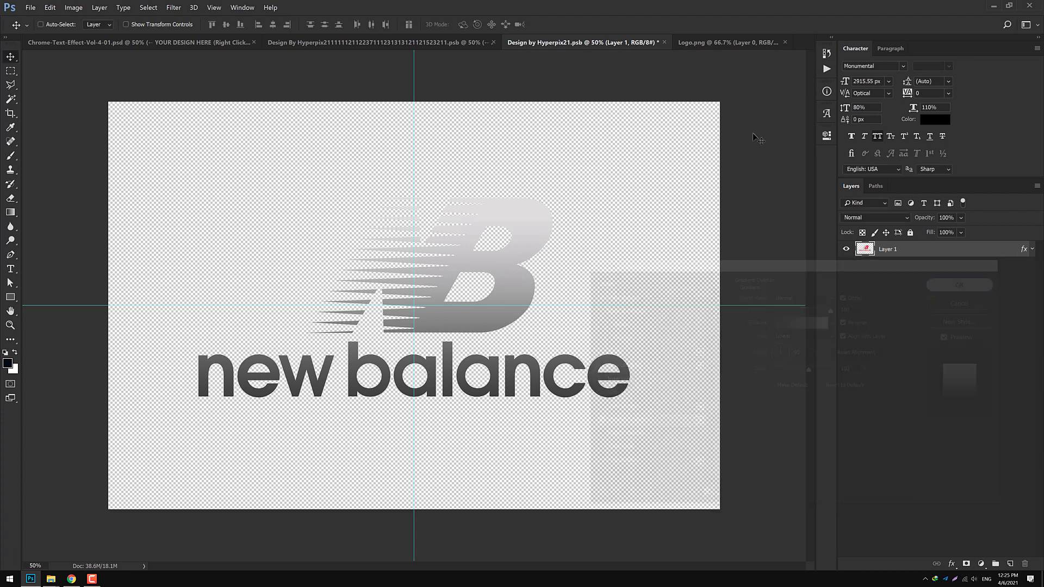
Close Logo.png, then save and close Design by Hyperpix21.psb and its parent smart object document.
{"action": "left_click", "coordinate": [787, 43]}
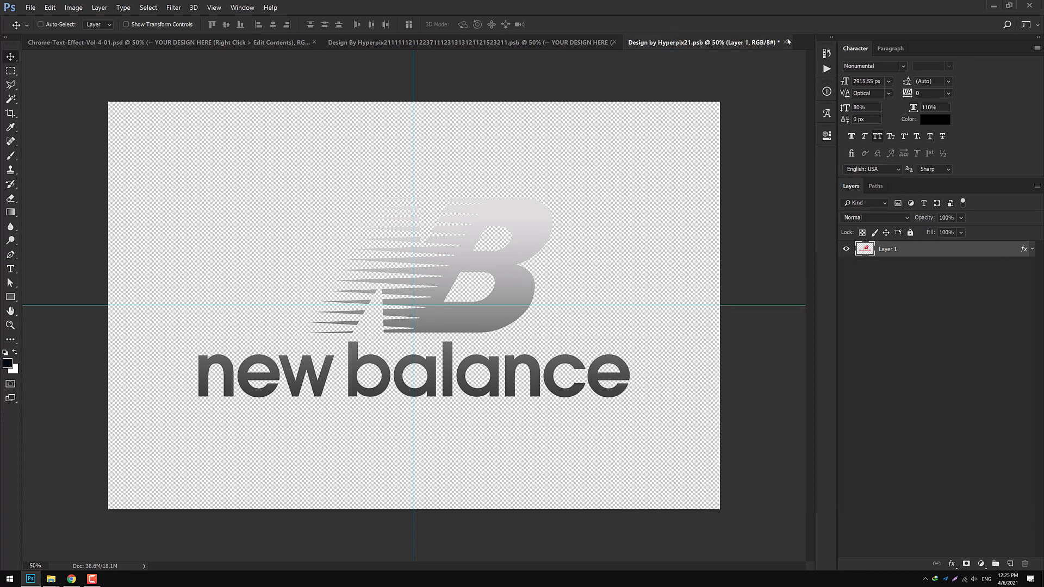
{"action": "left_click", "coordinate": [785, 42]}
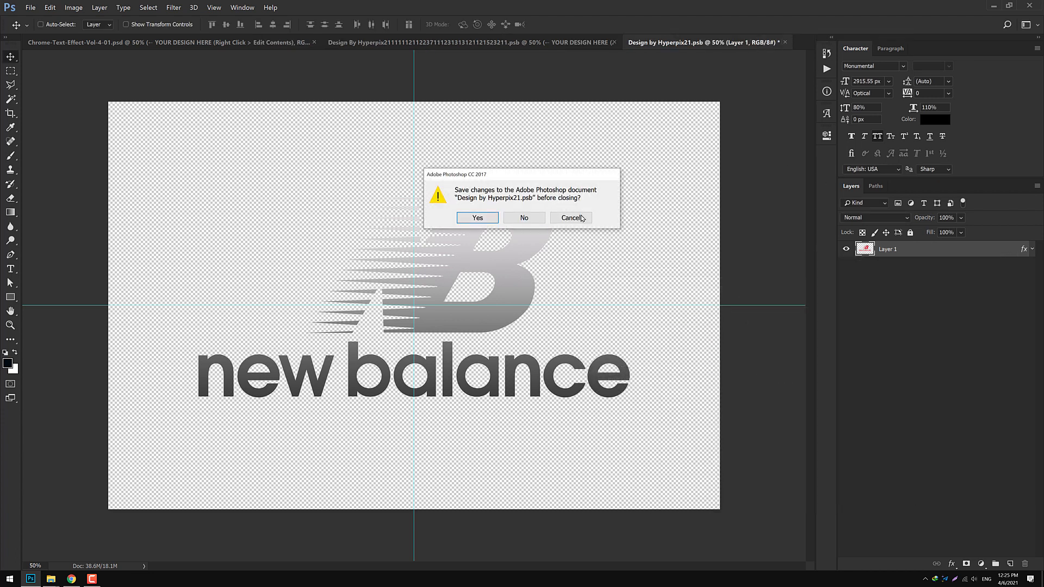
{"action": "left_click", "coordinate": [478, 219]}
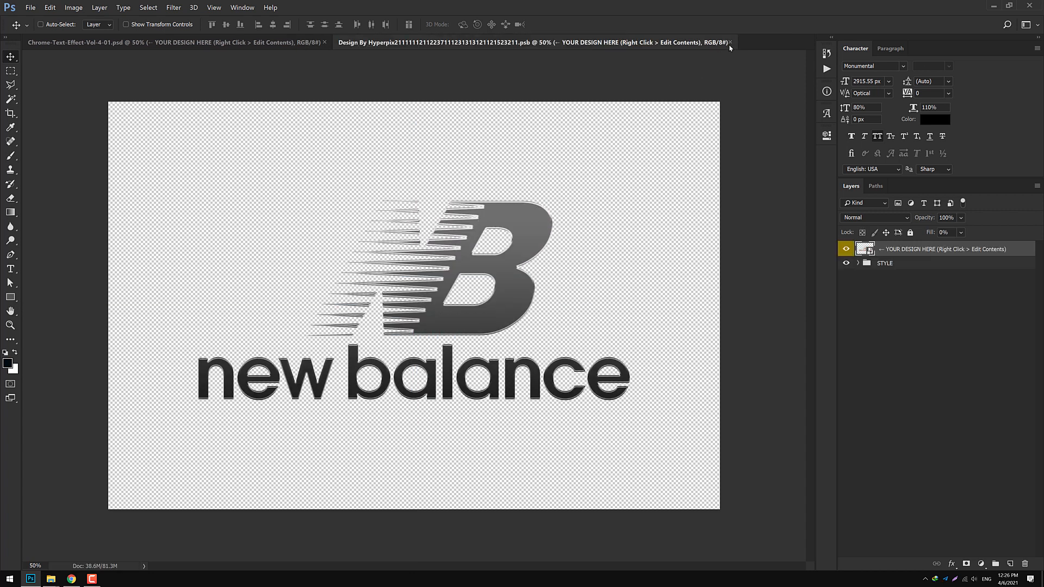
{"action": "left_click", "coordinate": [730, 42]}
{"action": "left_click", "coordinate": [485, 222]}
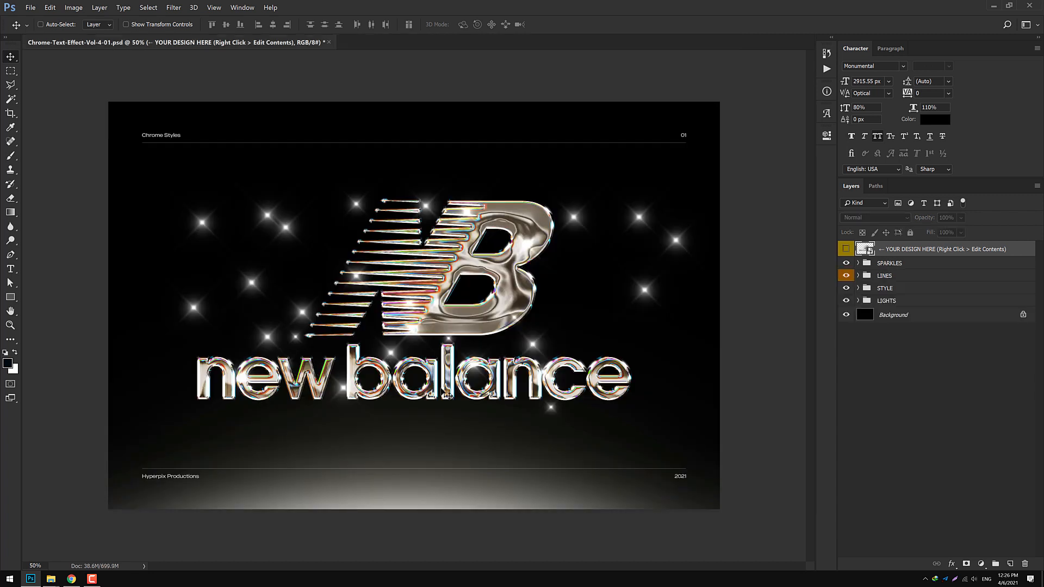
Set the Bevel & Emboss size to 70 px on the fifth Design by Hyperpix layer in the nested STYLE group.
{"action": "left_click", "coordinate": [857, 288]}
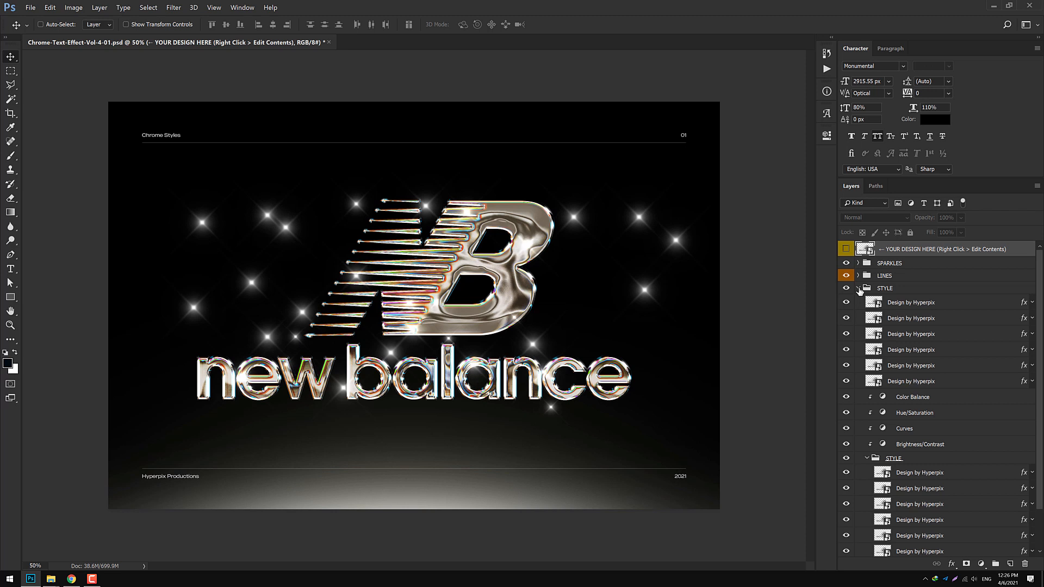
{"action": "scroll", "coordinate": [897, 293], "scroll_direction": "down", "scroll_amount": 3}
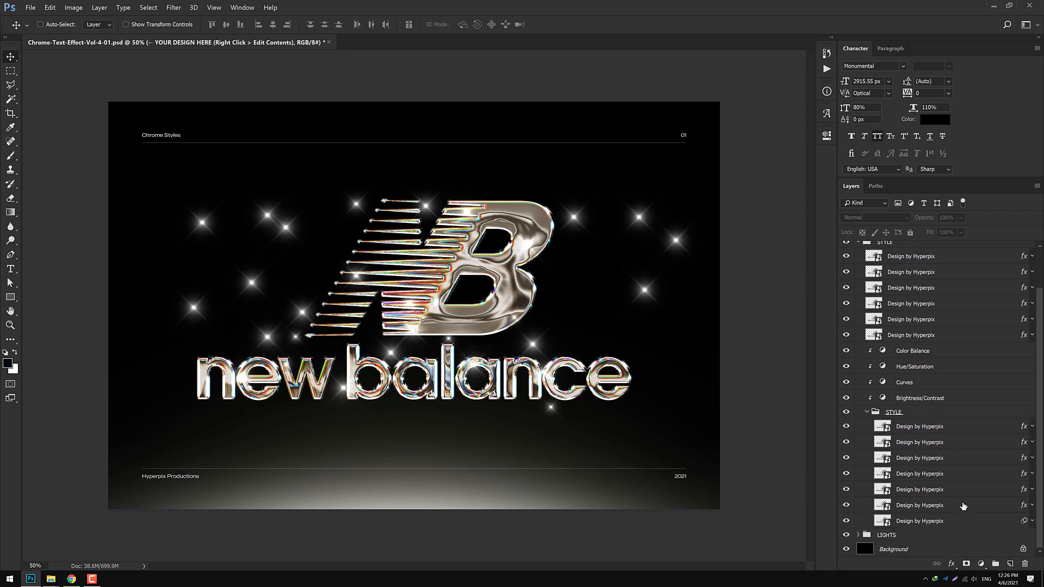
{"action": "double_click", "coordinate": [1024, 493]}
{"action": "left_click", "coordinate": [647, 310]}
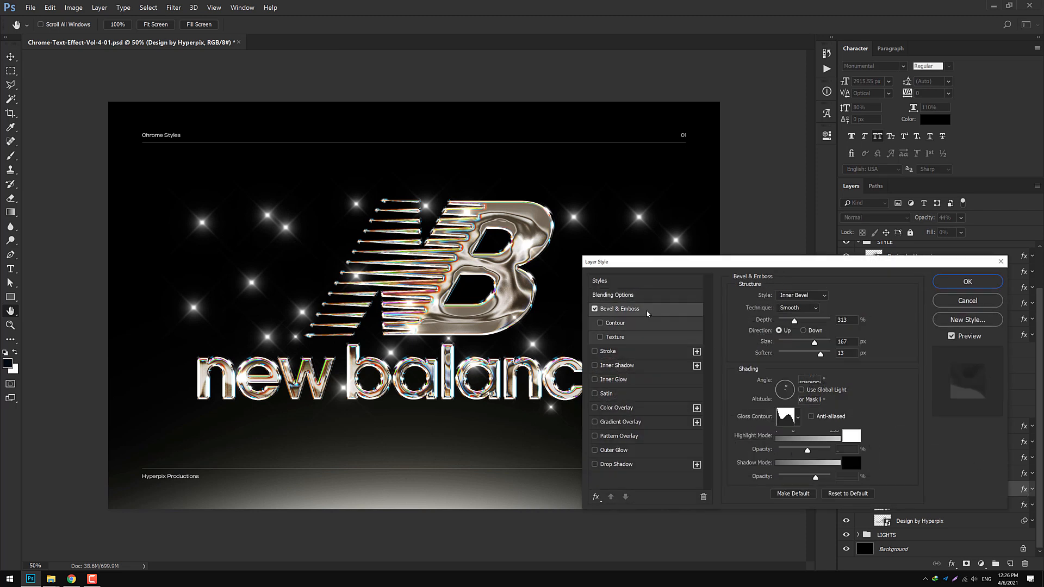
{"action": "left_click_drag", "start_coordinate": [772, 262], "coordinate": [855, 169]}
{"action": "left_click_drag", "start_coordinate": [894, 249], "coordinate": [876, 247]}
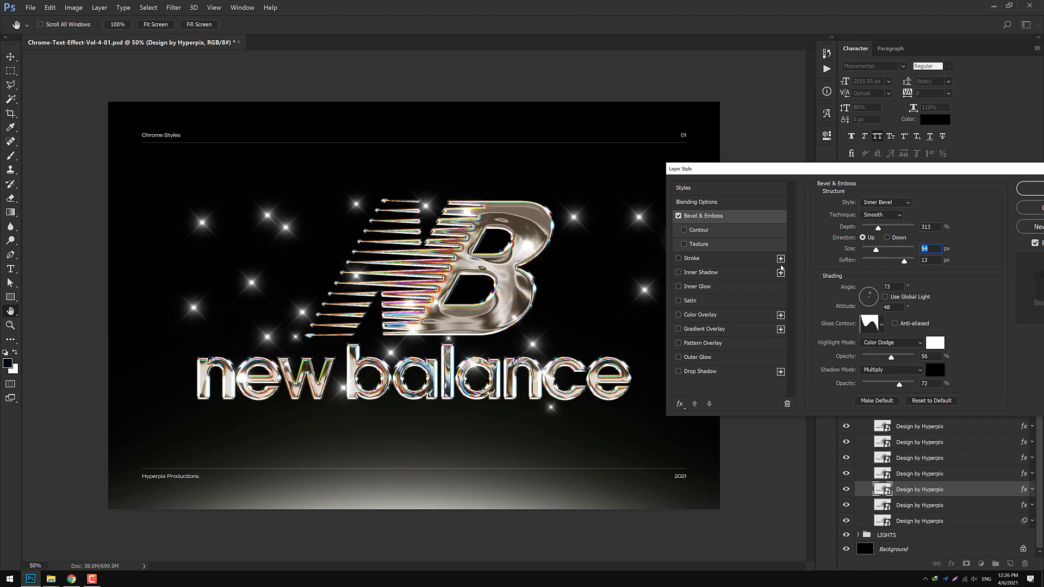
{"action": "left_click_drag", "start_coordinate": [876, 249], "coordinate": [868, 251]}
{"action": "left_click", "coordinate": [879, 251]}
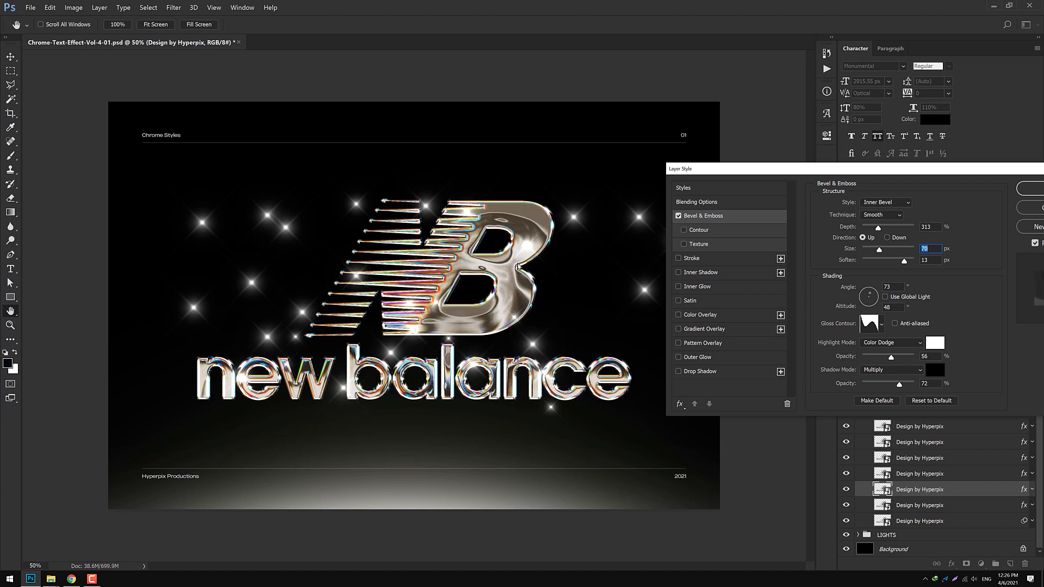
{"action": "left_click", "coordinate": [1036, 192]}
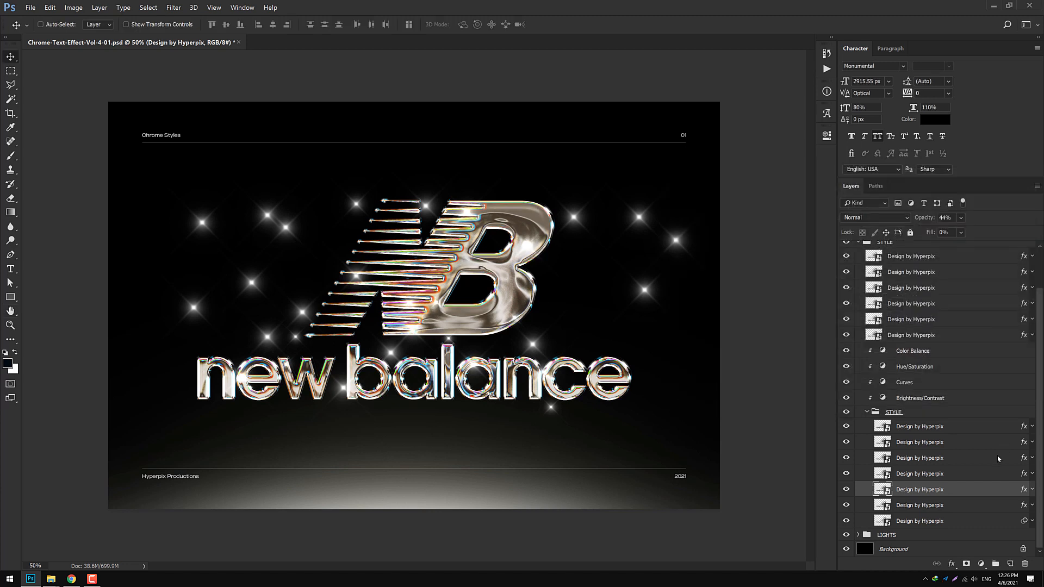
Reduce the Bevel & Emboss size to 18 px on the fourth Design by Hyperpix layer and collapse the outer STYLE group.
{"action": "left_click", "coordinate": [991, 474]}
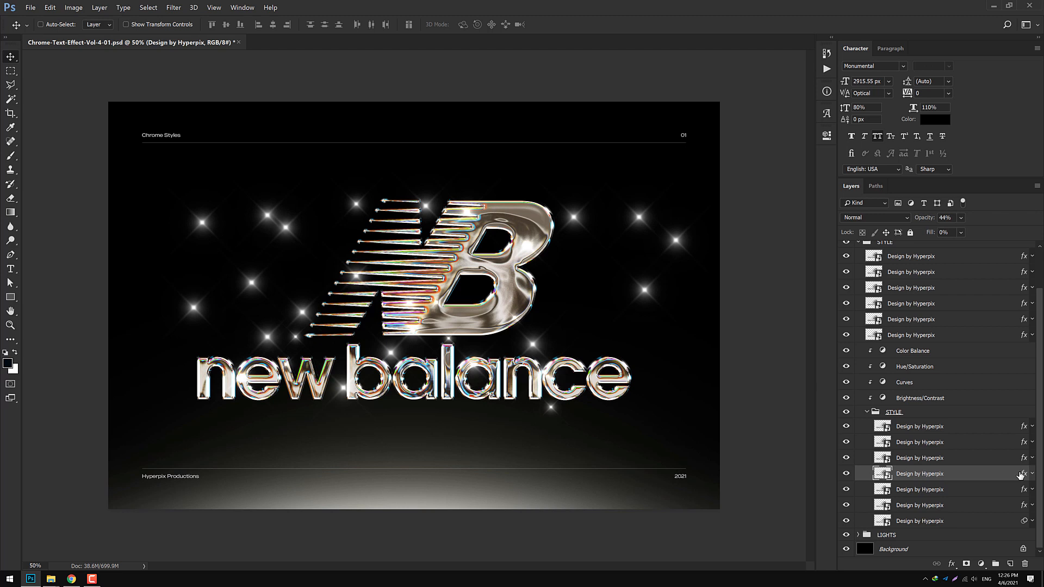
{"action": "double_click", "coordinate": [1021, 473]}
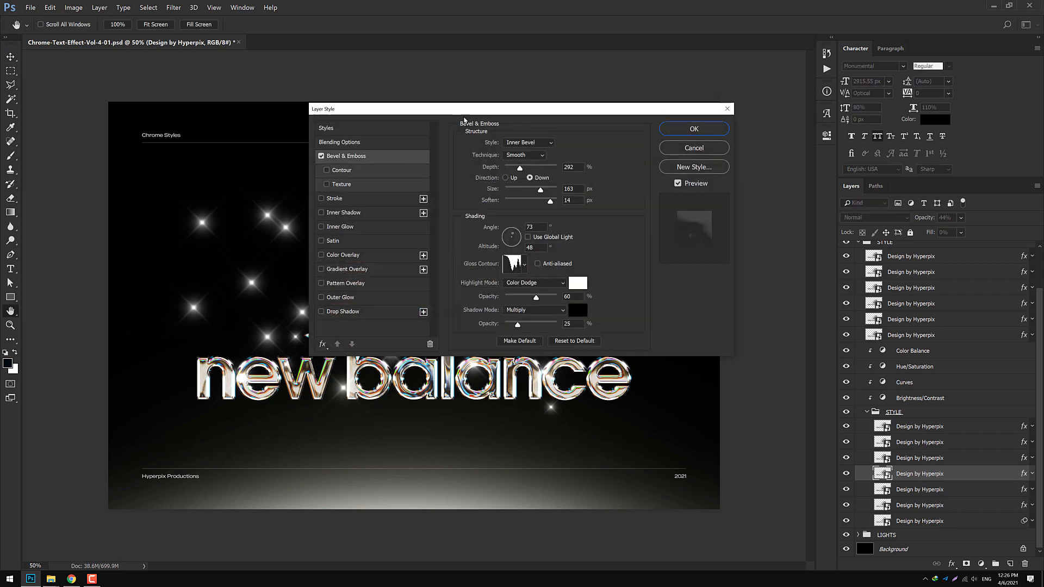
{"action": "left_click_drag", "start_coordinate": [521, 109], "coordinate": [851, 229]}
{"action": "left_click_drag", "start_coordinate": [871, 310], "coordinate": [846, 310]}
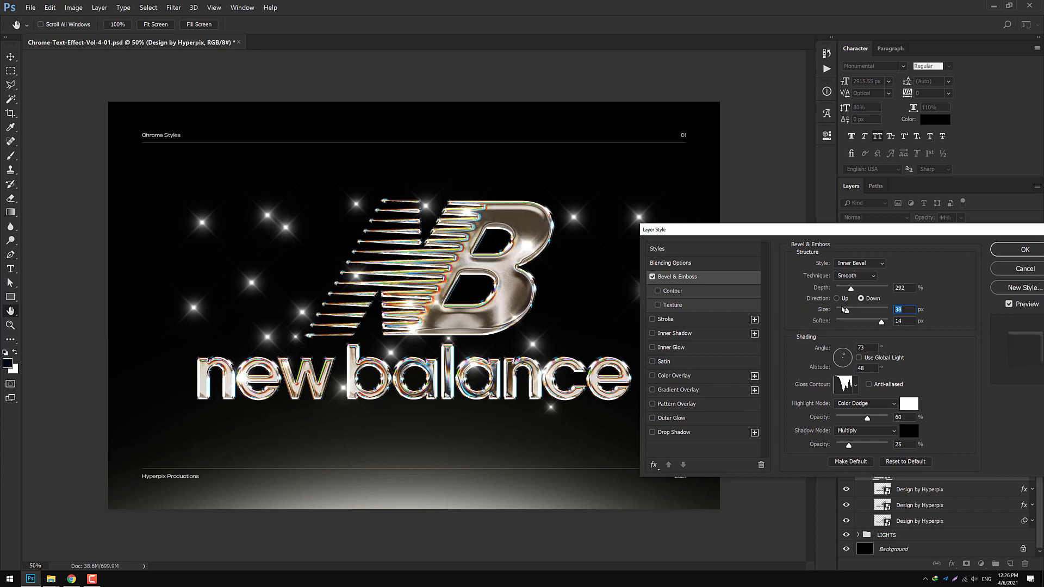
{"action": "left_click_drag", "start_coordinate": [843, 310], "coordinate": [838, 311]}
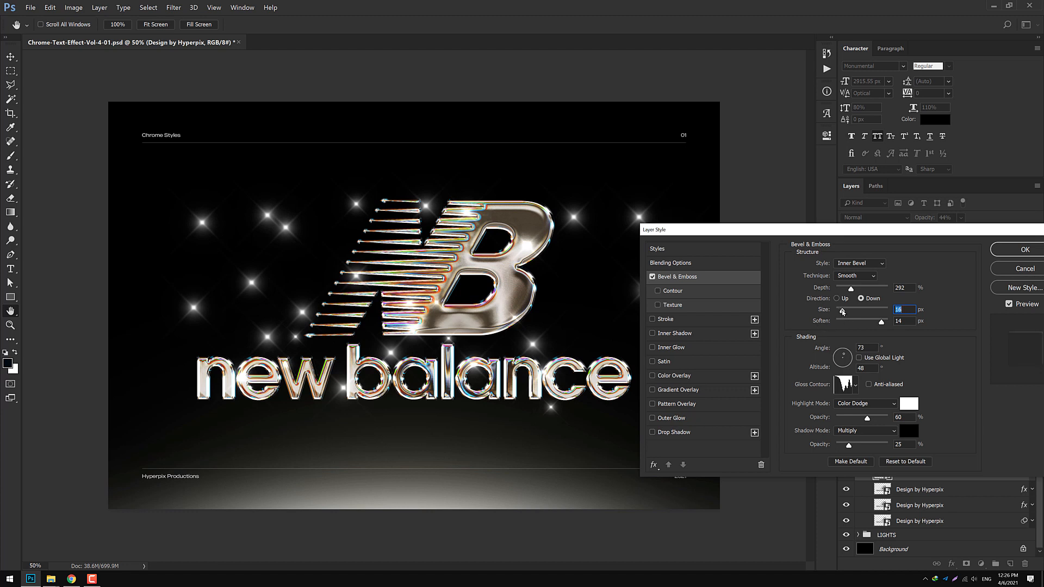
{"action": "left_click_drag", "start_coordinate": [835, 233], "coordinate": [626, 245]}
{"action": "left_click", "coordinate": [816, 265]}
{"action": "scroll", "coordinate": [861, 256], "scroll_direction": "up", "scroll_amount": 2}
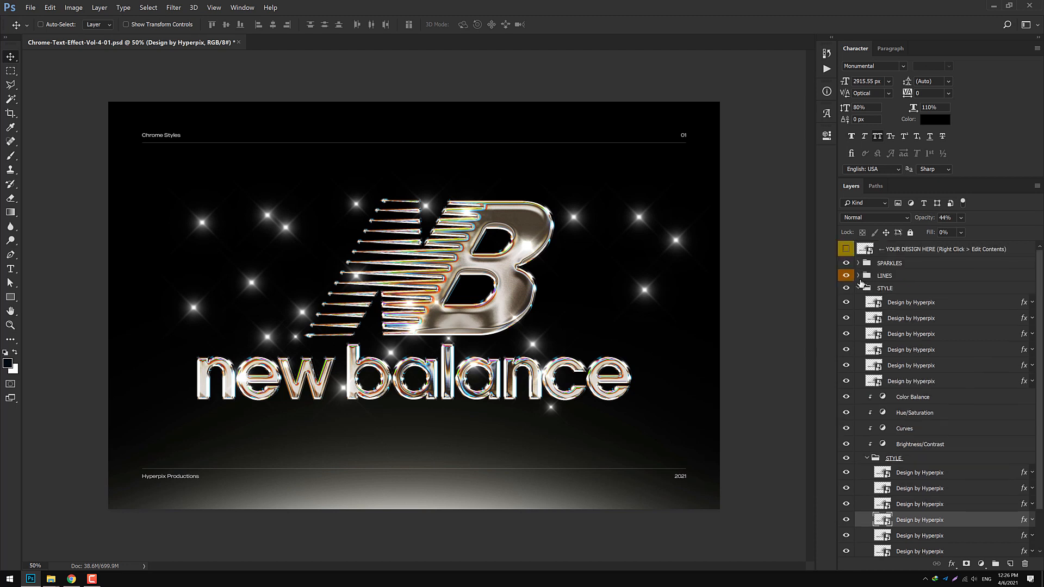
{"action": "left_click", "coordinate": [859, 288]}
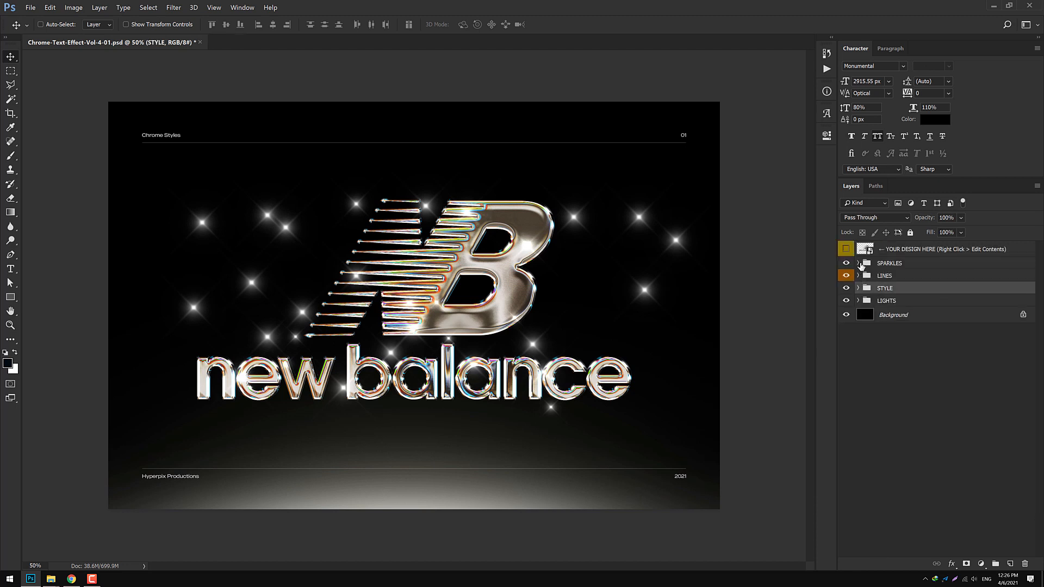
Delete every Sparkle layer in the SPARKLES group except the first one.
{"action": "left_click", "coordinate": [858, 264]}
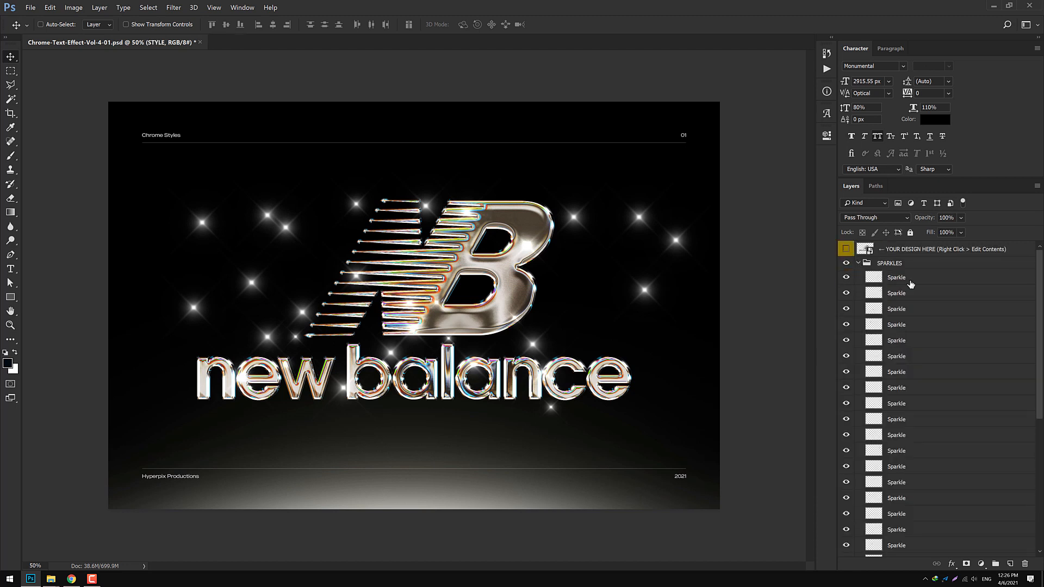
{"action": "left_click", "coordinate": [893, 294]}
{"action": "scroll", "coordinate": [924, 413], "scroll_direction": "down", "scroll_amount": 5}
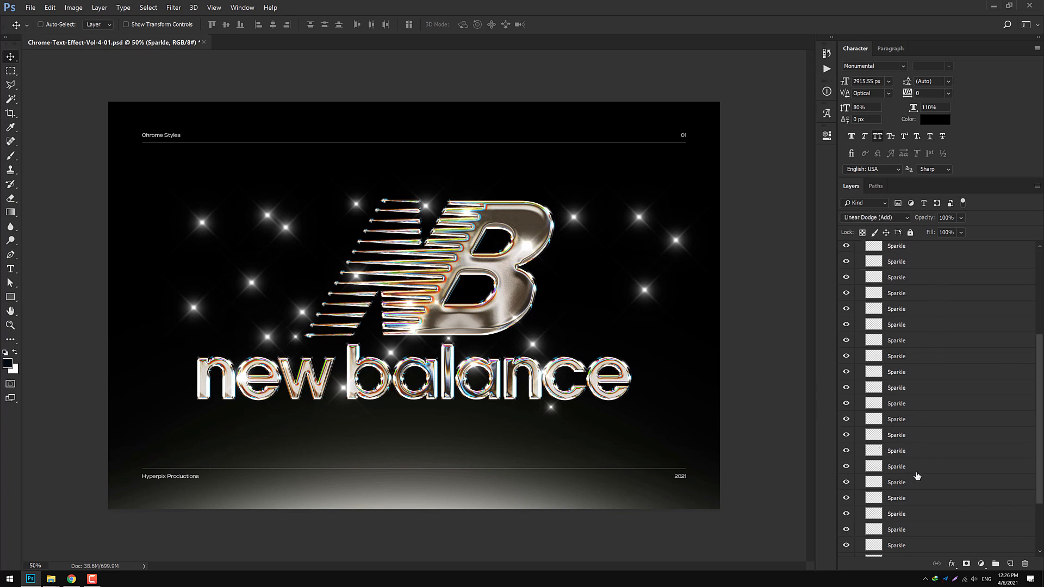
{"action": "left_click", "coordinate": [919, 498], "text": "shift"}
{"action": "key", "text": "ctrl+e"}
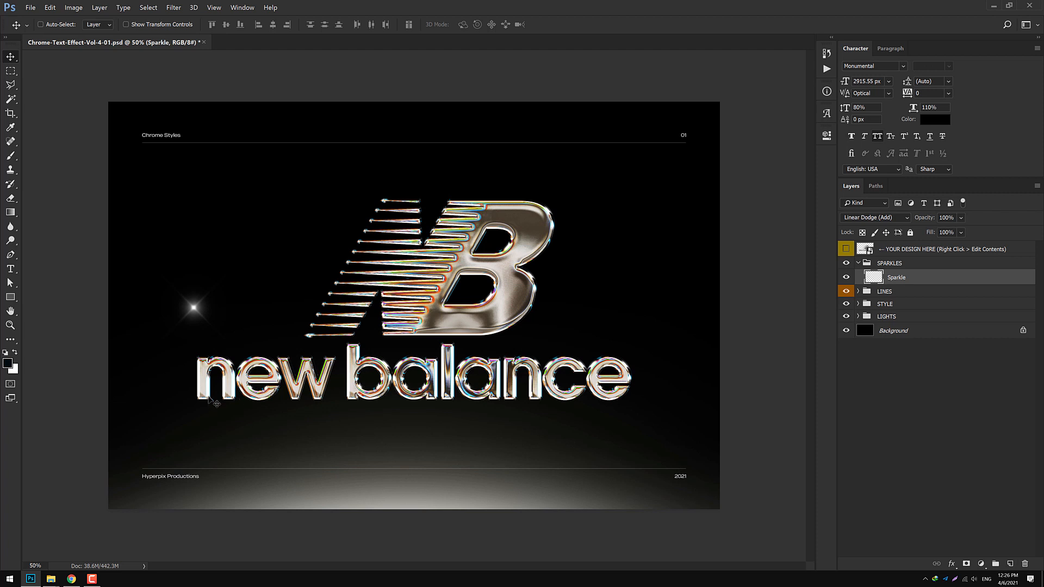
Scale the remaining sparkle down and place copies of it on the bright edges of the logo and lettering.
{"action": "left_click_drag", "start_coordinate": [212, 391], "coordinate": [567, 284]}
{"action": "key", "text": "ctrl+t"}
{"action": "left_click_drag", "start_coordinate": [592, 242], "coordinate": [571, 500]}
{"action": "key", "text": "Return"}
{"action": "scroll", "coordinate": [469, 223], "scroll_direction": "up", "scroll_amount": 1}
{"action": "left_click_drag", "start_coordinate": [468, 223], "coordinate": [570, 461]}
{"action": "scroll", "coordinate": [456, 441], "scroll_direction": "down", "scroll_amount": 1}
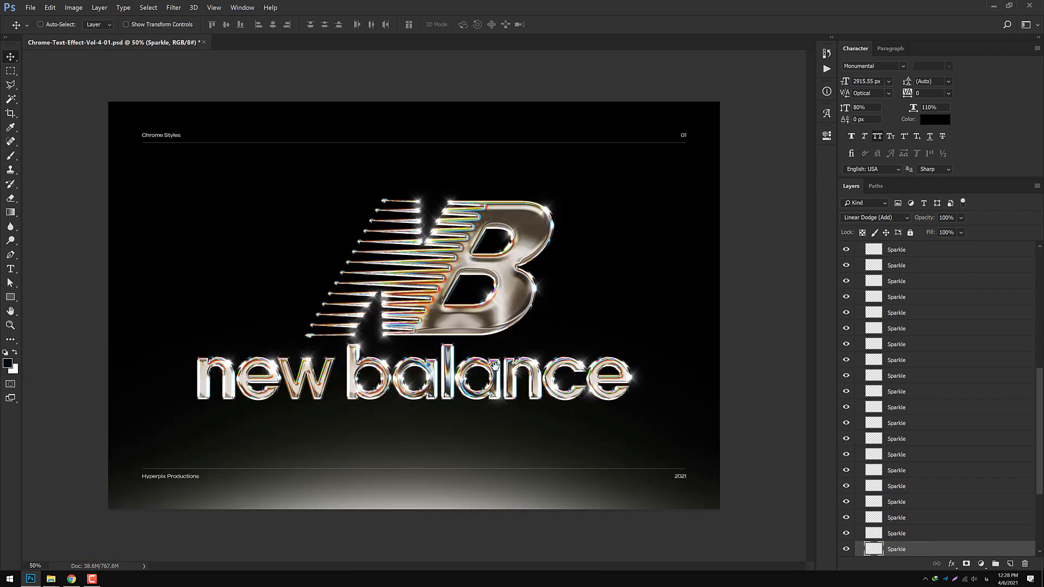
Inspect the finished chrome logo up close and close Chrome-Text-Effect-Vol-4-01.psd without saving.
{"action": "left_click", "coordinate": [459, 351], "text": "ctrl"}
{"action": "left_click", "coordinate": [459, 350], "text": "ctrl"}
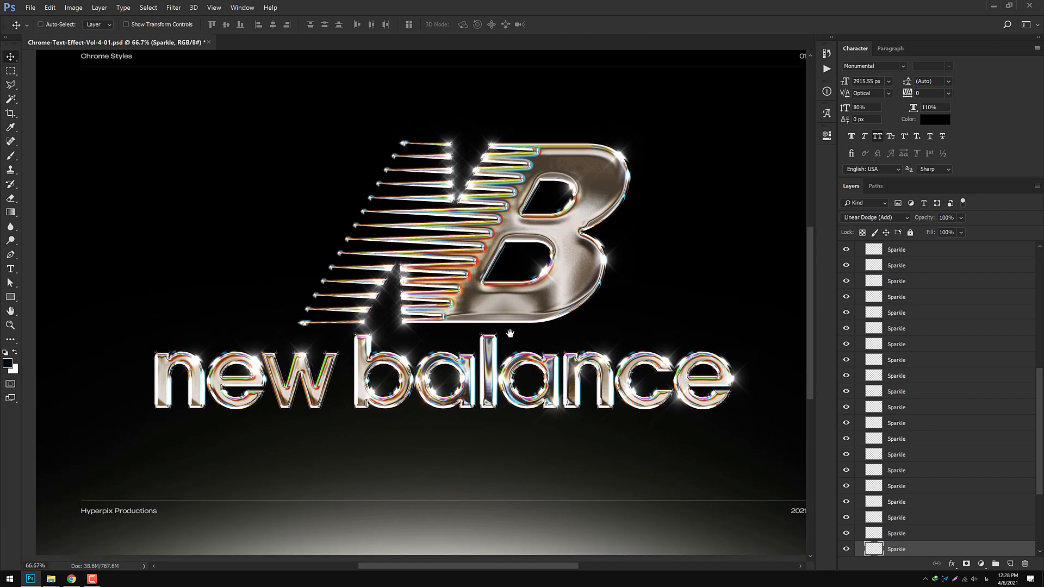
{"action": "left_click", "coordinate": [625, 381], "text": "ctrl"}
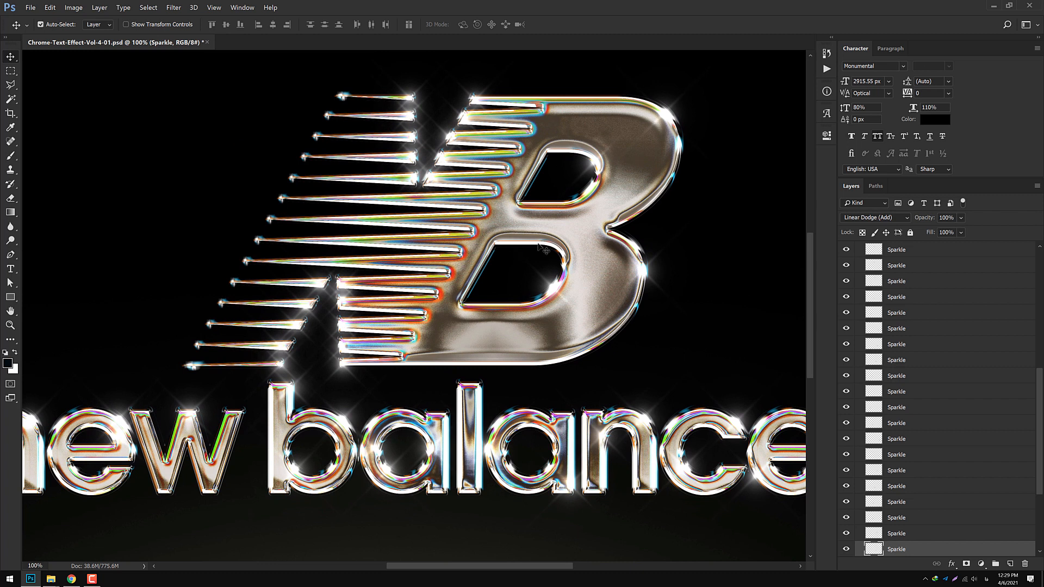
{"action": "key", "text": "ctrl+w"}
{"action": "left_click", "coordinate": [538, 216]}
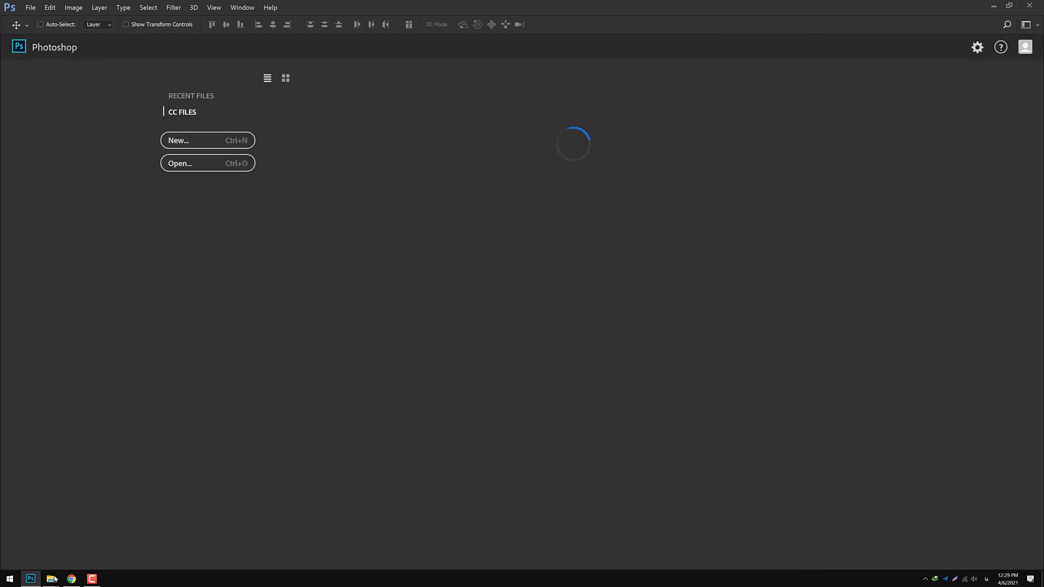
Open Chrome-Text-Effect-Vol-4-04.psd from the Chrome Text Effects Vol.4 folder and edit the contents of its YOUR DESIGN HERE smart object.
{"action": "mouse_move", "coordinate": [55, 579]}
{"action": "left_click", "coordinate": [55, 547]}
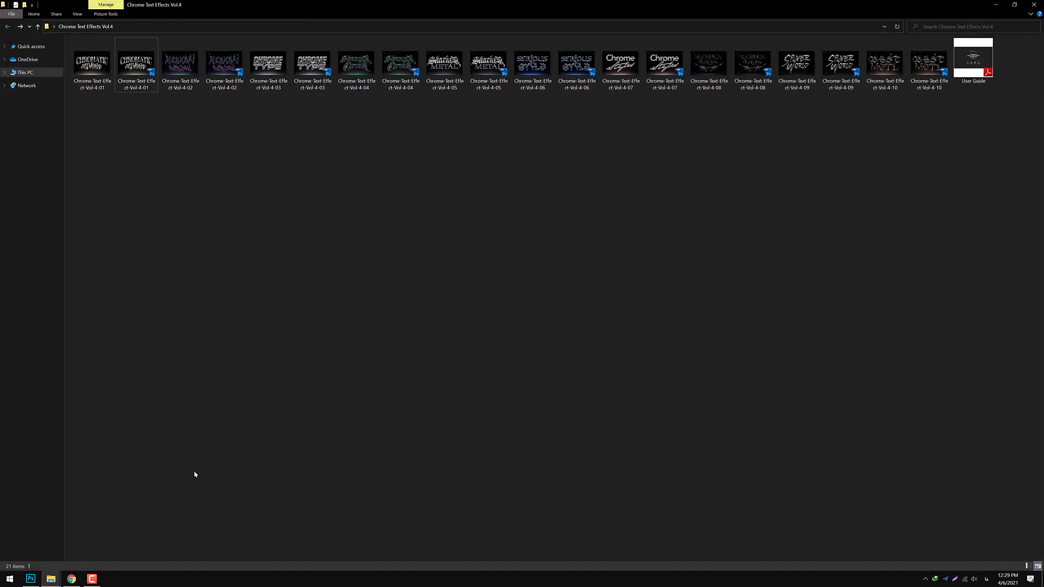
{"action": "double_click", "coordinate": [400, 69]}
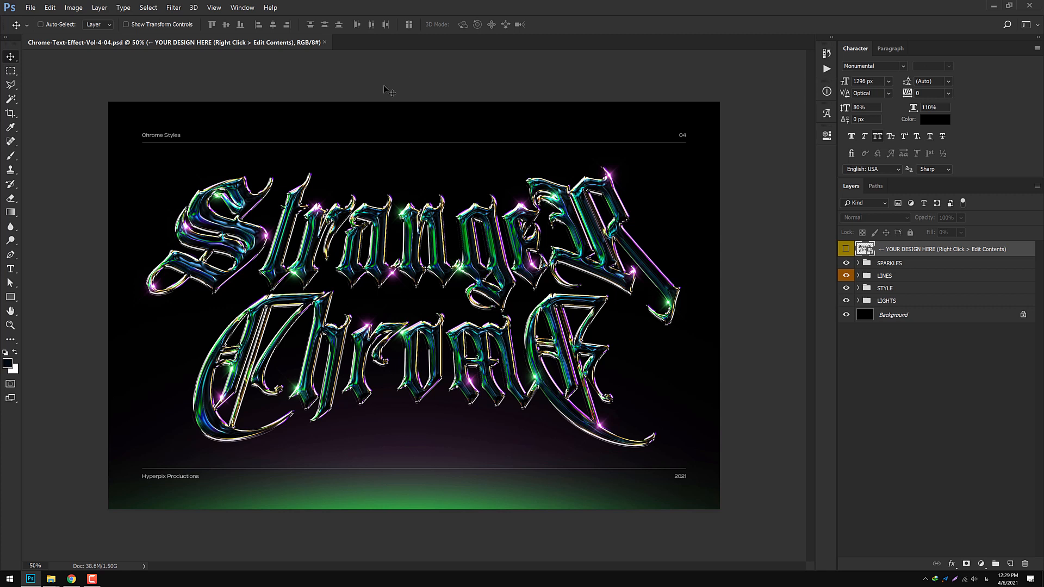
{"action": "right_click", "coordinate": [934, 256]}
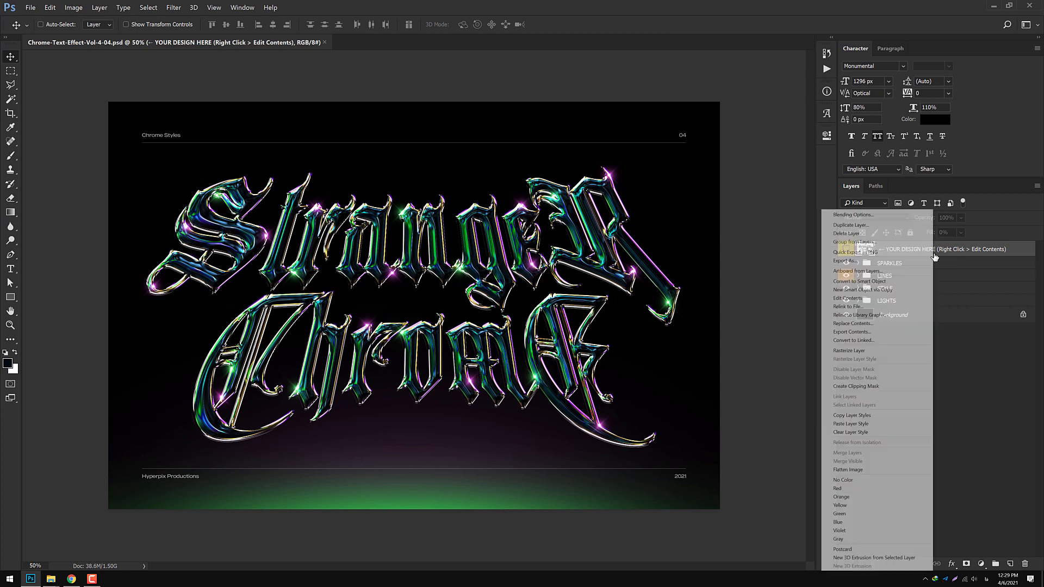
{"action": "left_click", "coordinate": [851, 298]}
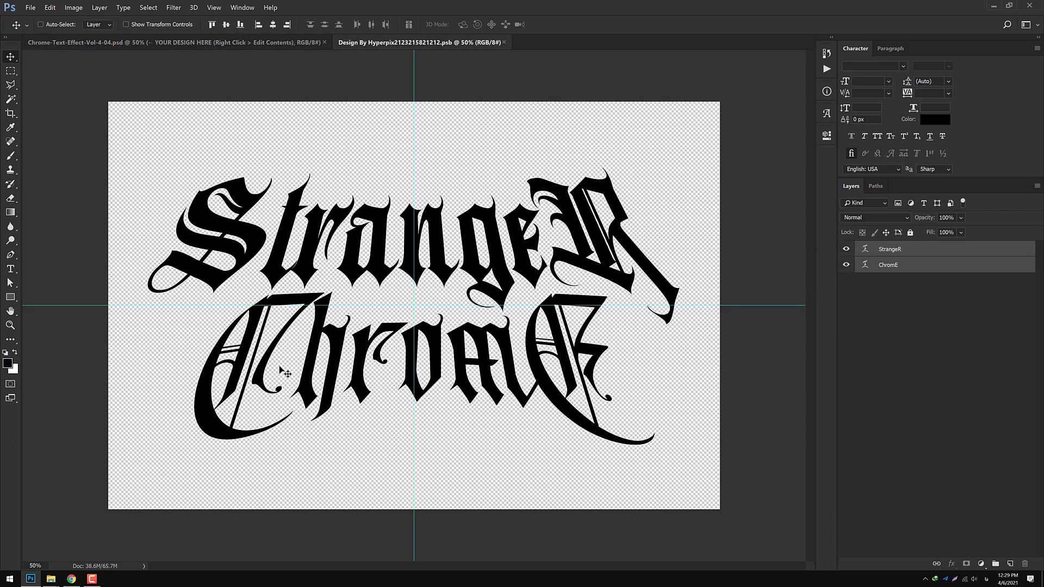
Replace the StrangeR text with the first line, 体風明朝, copied from the Test file in the Video folder.
{"action": "left_click", "coordinate": [124, 539]}
{"action": "double_click", "coordinate": [183, 70]}
{"action": "left_click_drag", "start_coordinate": [292, 96], "coordinate": [231, 96]}
{"action": "key", "text": "ctrl+c"}
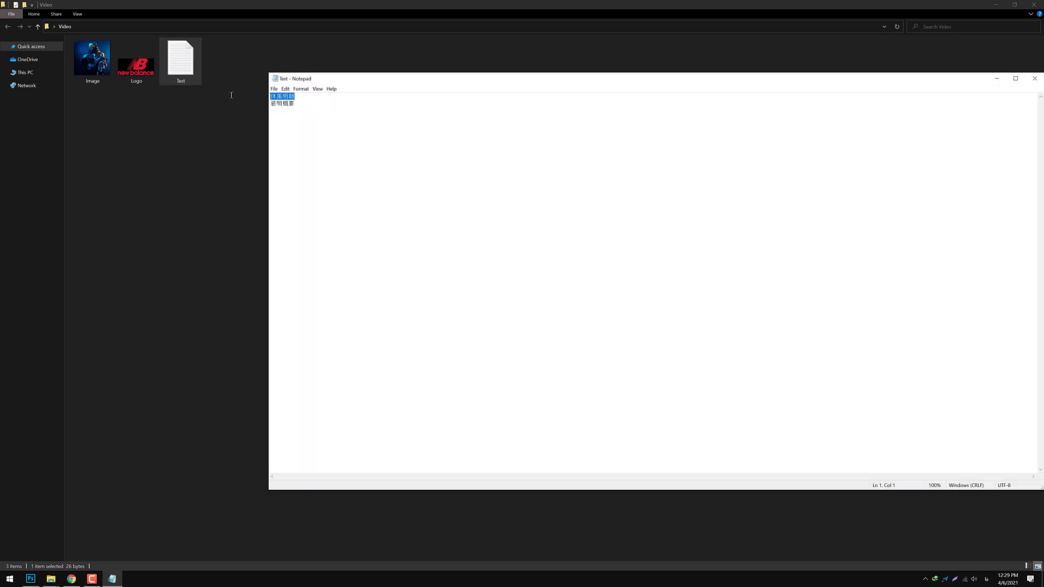
{"action": "left_click", "coordinate": [31, 579]}
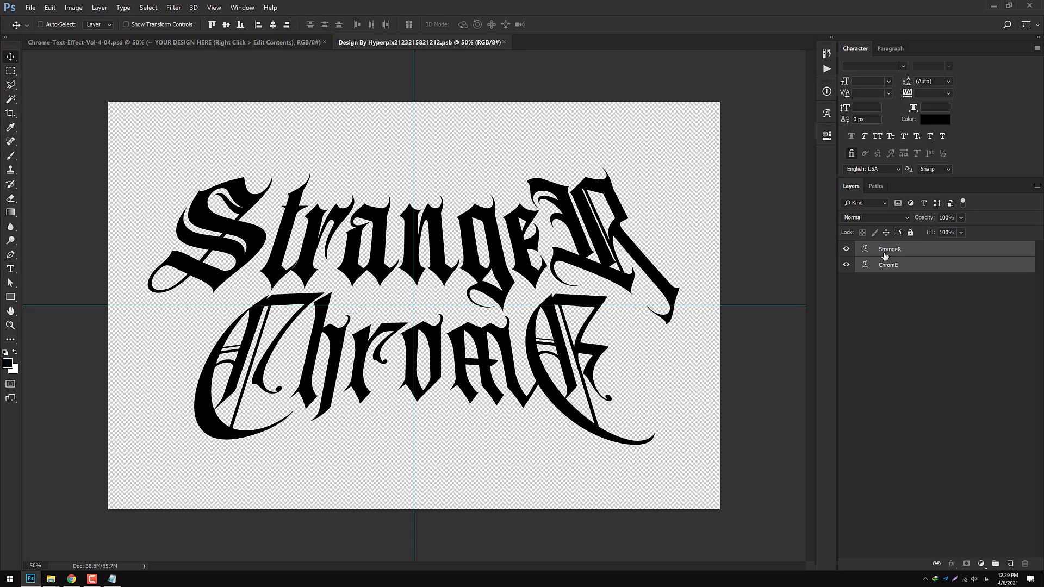
{"action": "double_click", "coordinate": [865, 249]}
{"action": "key", "text": "ctrl+v"}
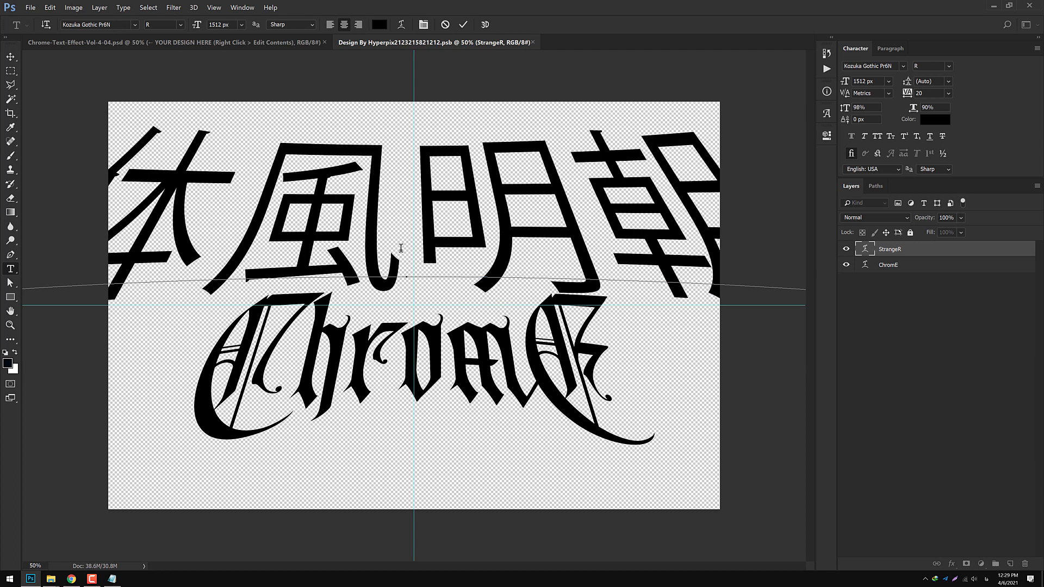
Set the whole Japanese text line to the SoukouMincho font and reduce its size to 972 px.
{"action": "key", "text": "ctrl+a"}
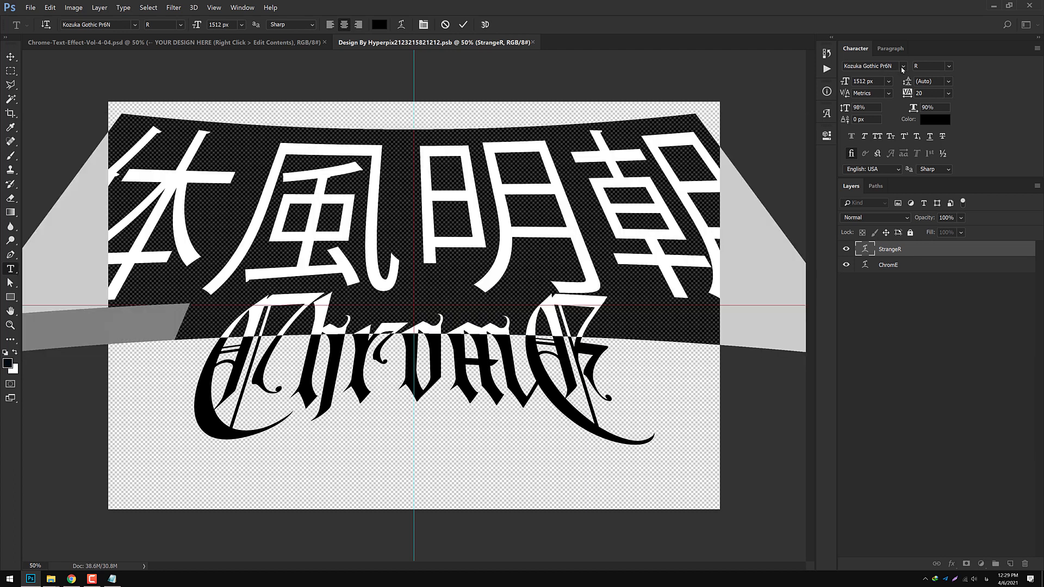
{"action": "left_click", "coordinate": [902, 68]}
{"action": "left_click", "coordinate": [870, 87]}
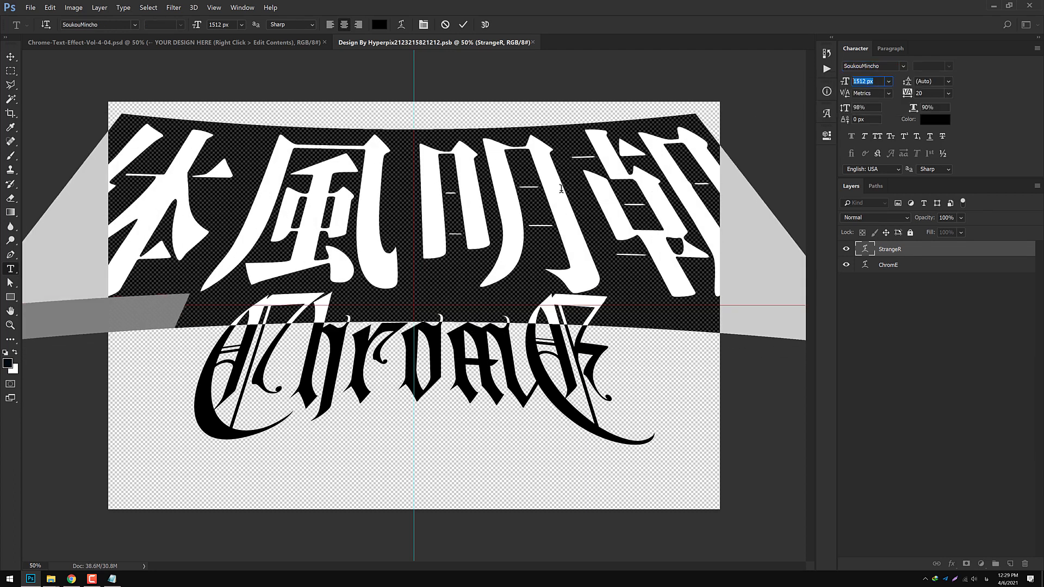
{"action": "key", "text": "shift+Down"}
{"action": "key", "text": "shift+Down"}
{"action": "key", "text": "shift+Down"}
{"action": "key", "text": "shift+Down"}
{"action": "key", "text": "shift+Down"}
{"action": "key", "text": "shift+Down"}
{"action": "key", "text": "shift+Down"}
{"action": "key", "text": "shift+Down"}
{"action": "key", "text": "shift+Down"}
{"action": "key", "text": "shift+Down"}
{"action": "key", "text": "shift+Down"}
{"action": "key", "text": "shift+Down"}
{"action": "key", "text": "shift+Down"}
{"action": "key", "text": "shift+Down"}
{"action": "key", "text": "shift+Down"}
{"action": "key", "text": "shift+Down"}
{"action": "key", "text": "shift+Down"}
{"action": "key", "text": "shift+Down"}
{"action": "key", "text": "shift+Down"}
{"action": "key", "text": "shift+Down"}
{"action": "key", "text": "shift+Down"}
{"action": "key", "text": "shift+Down"}
{"action": "key", "text": "shift+Down"}
{"action": "key", "text": "shift+Down"}
{"action": "key", "text": "shift+Down"}
{"action": "key", "text": "shift+Down"}
{"action": "key", "text": "shift+Down"}
{"action": "key", "text": "shift+Down"}
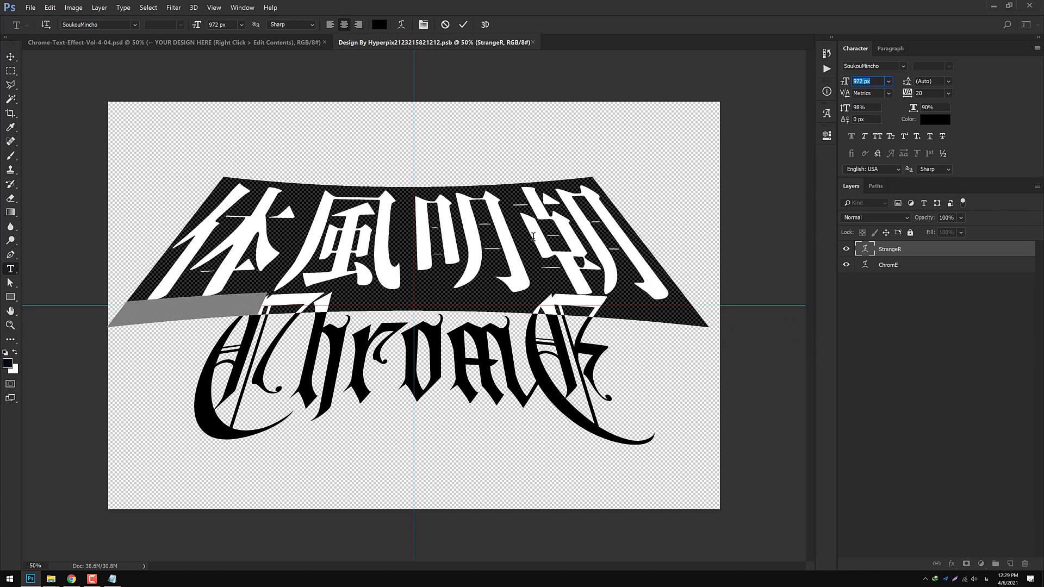
Commit the first text line and replace the ChromE text with the second line, 装明概要, copied from the Text file.
{"action": "key", "text": "Return"}
{"action": "key", "text": "ctrl+Return"}
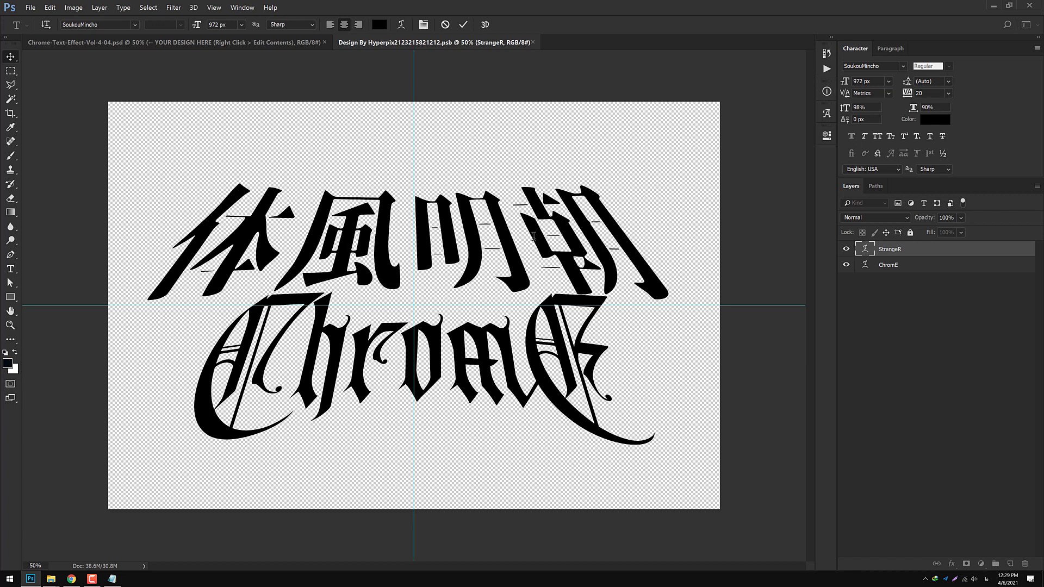
{"action": "left_click", "coordinate": [112, 578]}
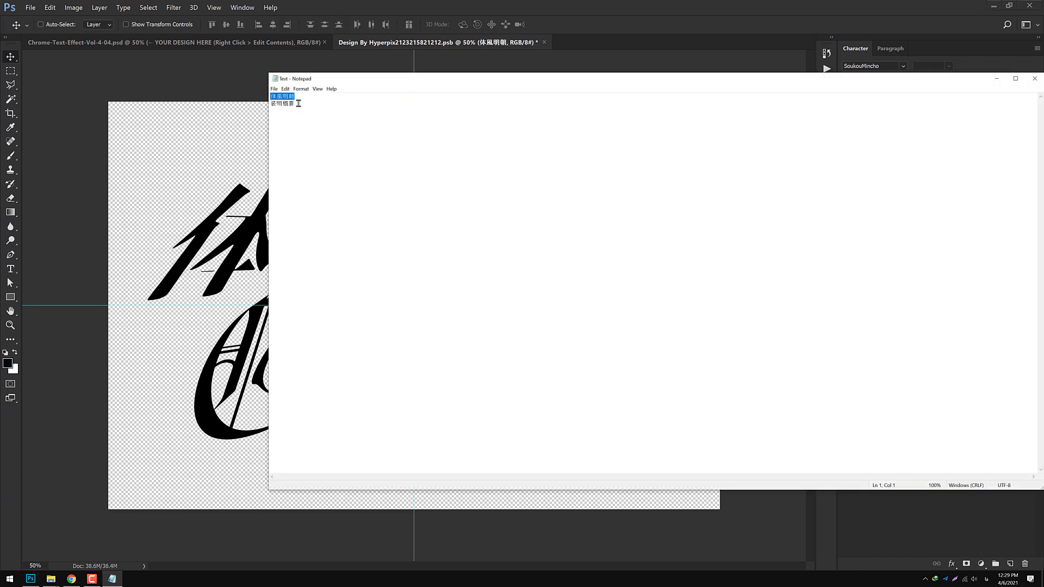
{"action": "left_click", "coordinate": [218, 200]}
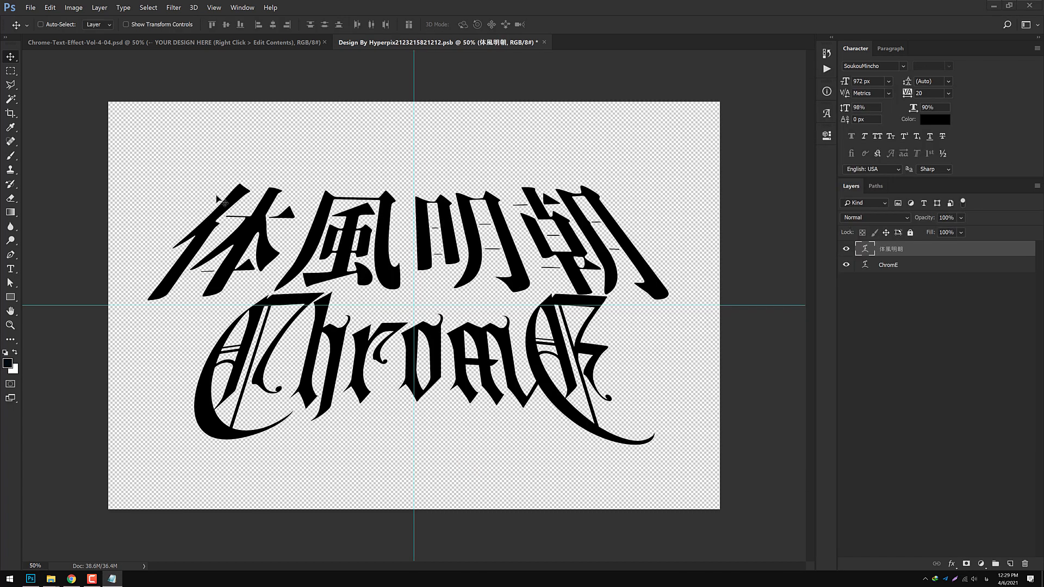
{"action": "double_click", "coordinate": [865, 265]}
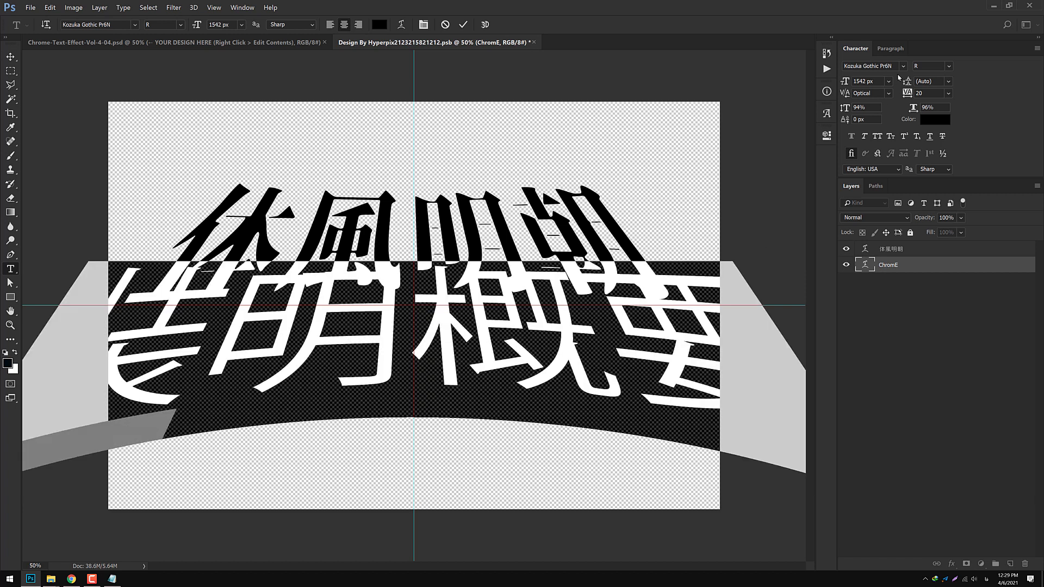
Set the second Japanese text line to the SoukouMincho font and reduce its size to 982 px.
{"action": "left_click", "coordinate": [898, 67]}
{"action": "left_click", "coordinate": [848, 112]}
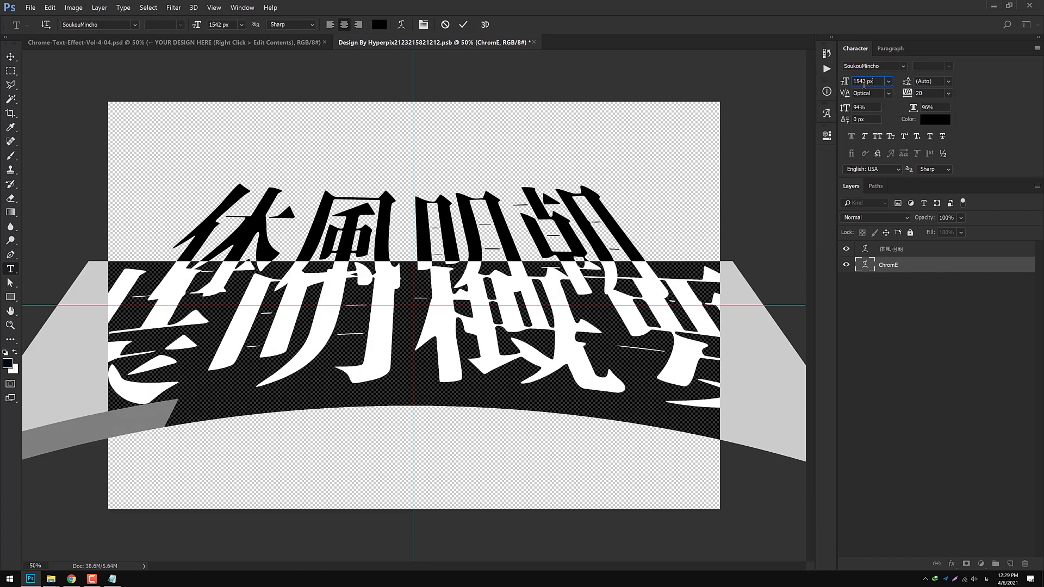
{"action": "type", "text": "1"}
{"action": "key", "text": "Return"}
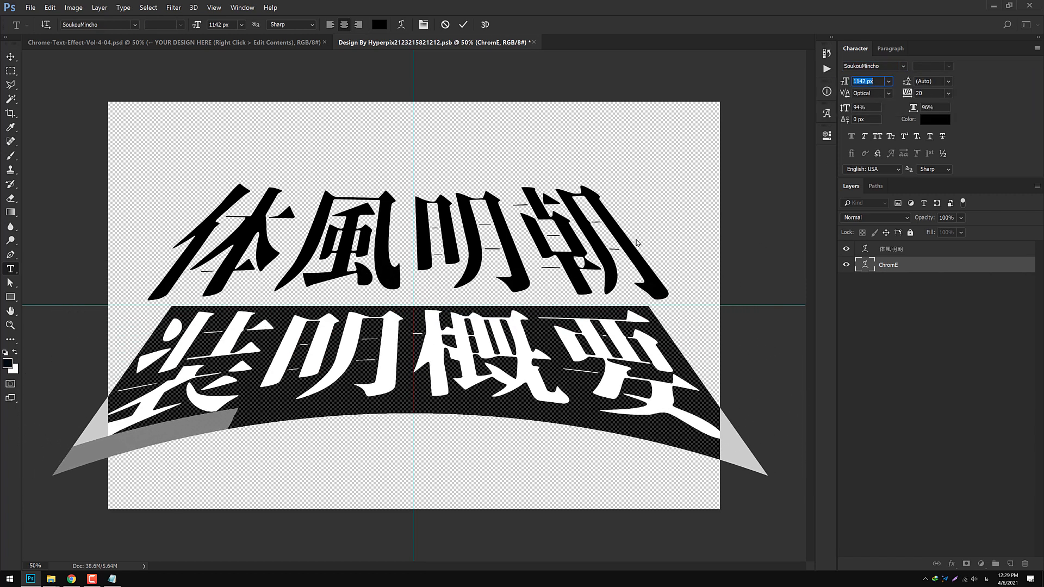
{"action": "key", "text": "shift+Down"}
{"action": "key", "text": "shift+Down"}
{"action": "key", "text": "shift+Down"}
{"action": "key", "text": "shift+Down"}
{"action": "key", "text": "shift+Down"}
{"action": "key", "text": "shift+Down"}
{"action": "key", "text": "shift+Down"}
{"action": "key", "text": "shift+Down"}
{"action": "key", "text": "shift+Down"}
{"action": "key", "text": "shift+Down"}
{"action": "key", "text": "shift+Down"}
{"action": "key", "text": "shift+Down"}
{"action": "key", "text": "shift+Down"}
{"action": "key", "text": "shift+Down"}
{"action": "key", "text": "shift+Down"}
{"action": "key", "text": "shift+Down"}
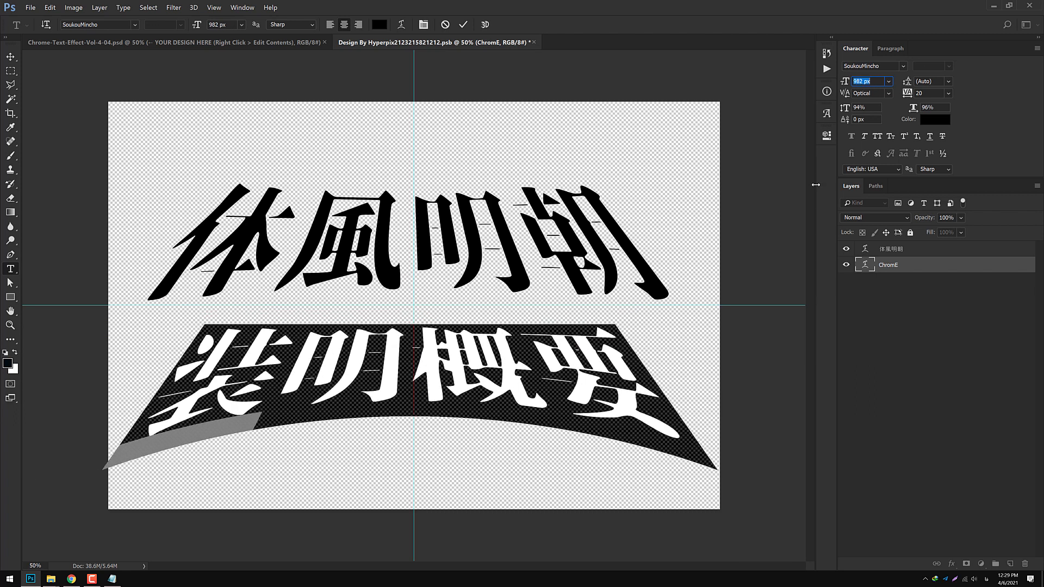
Set the second line's vertical scale to 110%, commit the text and move the line up about 120 px toward the first line.
{"action": "left_click", "coordinate": [876, 109]}
{"action": "type", "text": "104"}
{"action": "key", "text": "Return"}
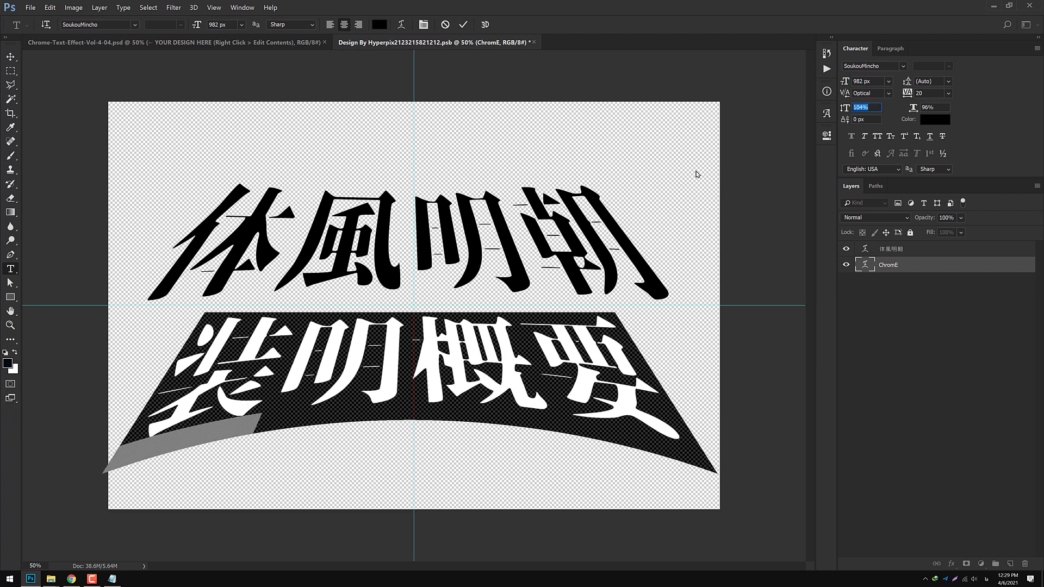
{"action": "key", "text": "Up"}
{"action": "key", "text": "Up"}
{"action": "key", "text": "Up"}
{"action": "key", "text": "Up"}
{"action": "key", "text": "Up"}
{"action": "key", "text": "Up"}
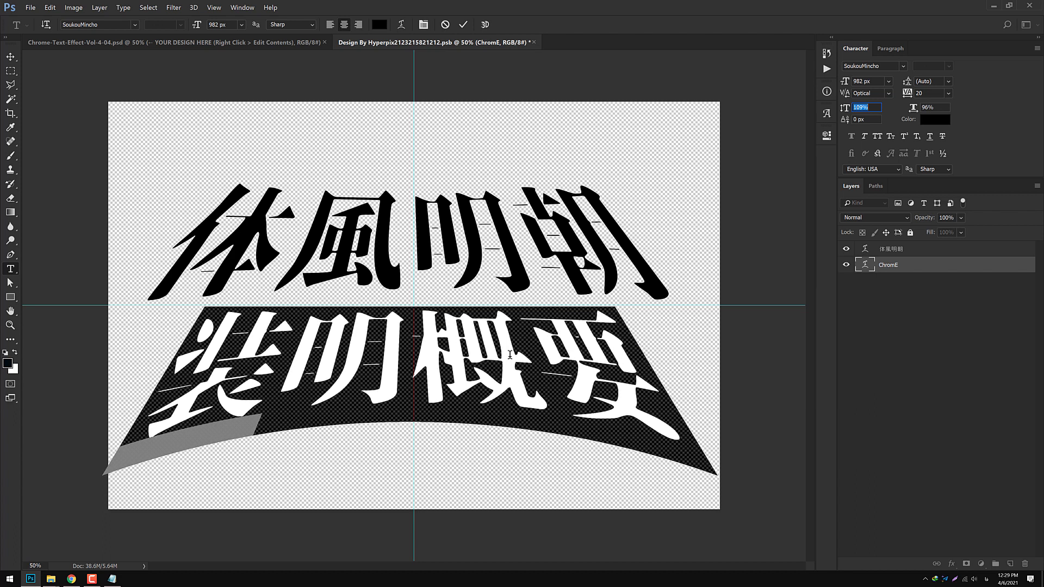
{"action": "left_click", "coordinate": [502, 352]}
{"action": "key", "text": "ctrl+Return"}
{"action": "key", "text": "v"}
{"action": "left_click_drag", "start_coordinate": [502, 353], "coordinate": [505, 337]}
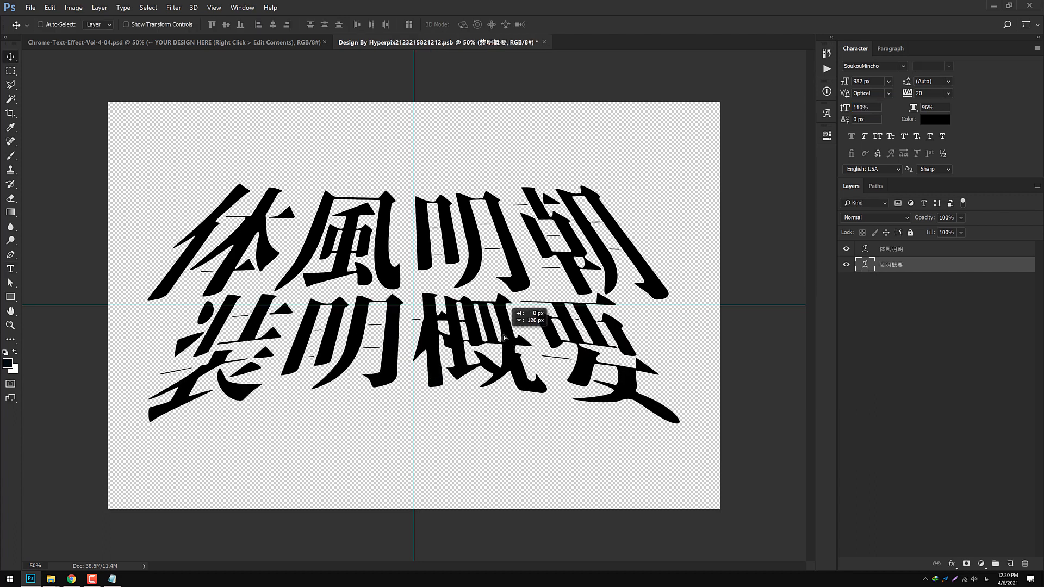
Scale the 体風明朝 line down to about 89% and close the smart object contents, saving the changes.
{"action": "left_click", "coordinate": [586, 283], "text": "ctrl"}
{"action": "key", "text": "ctrl+t"}
{"action": "left_click_drag", "start_coordinate": [704, 325], "coordinate": [670, 312]}
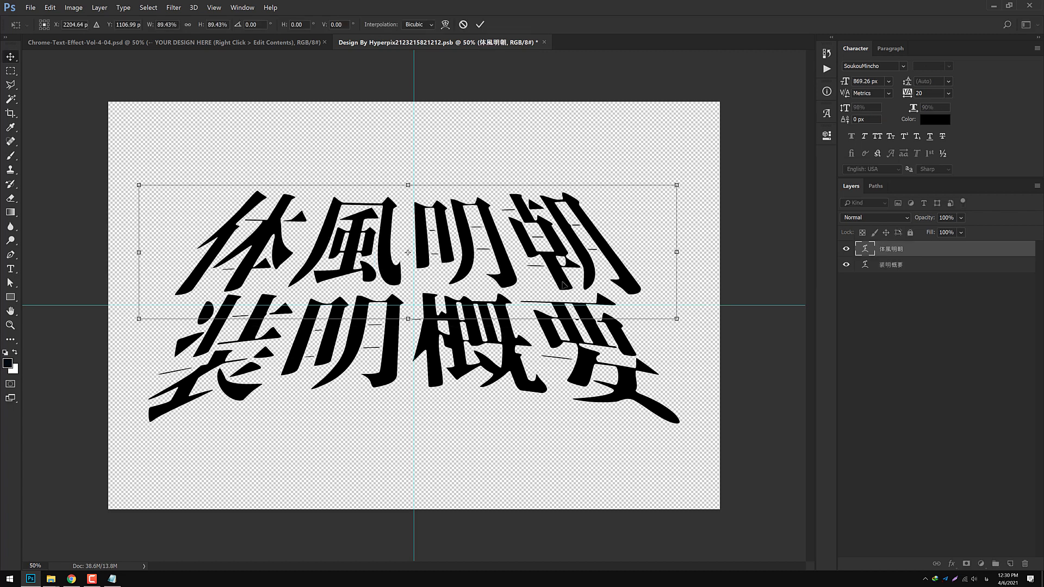
{"action": "key", "text": "Return"}
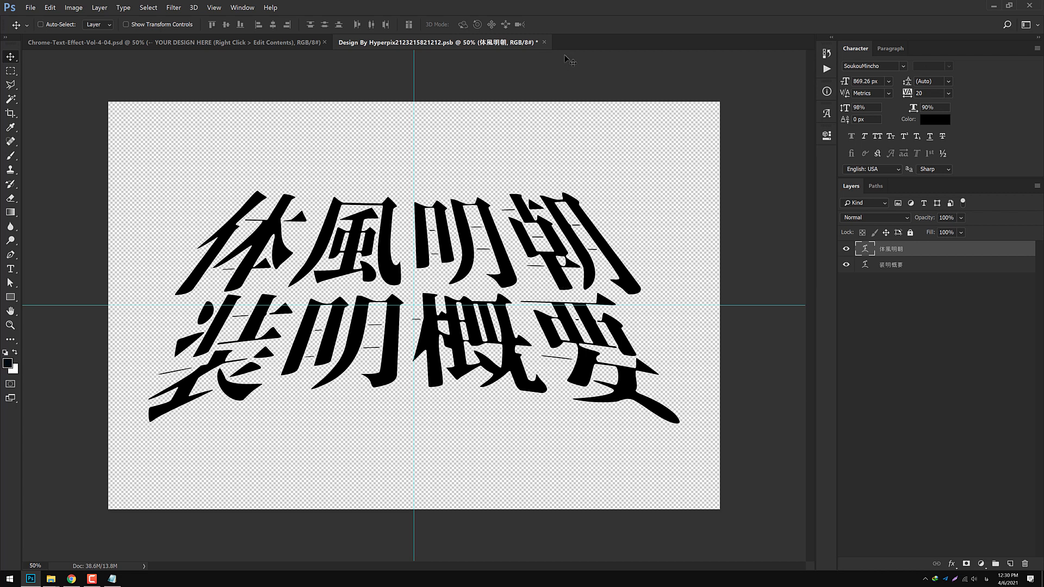
{"action": "left_click", "coordinate": [543, 42]}
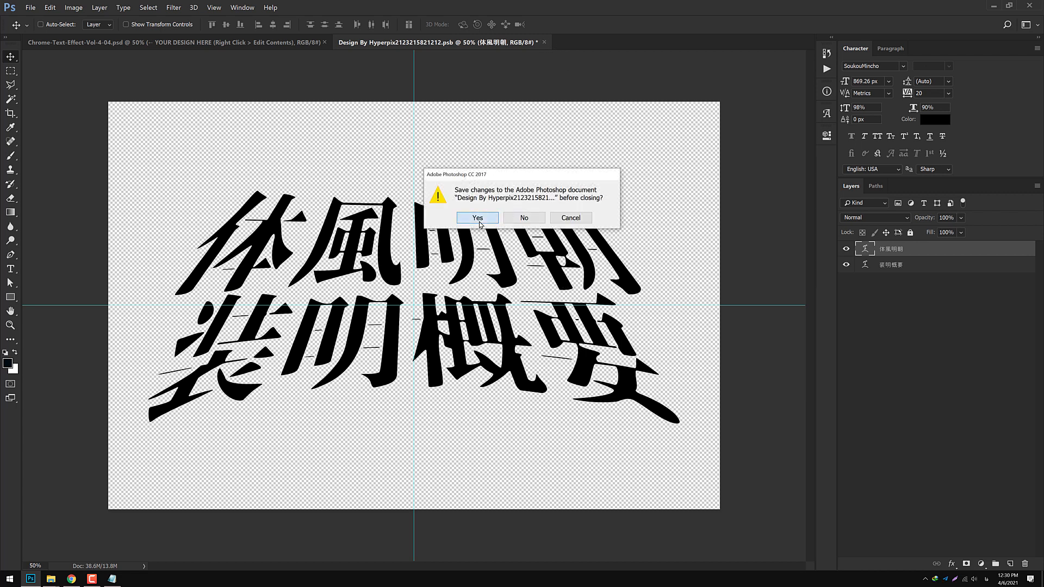
{"action": "left_click", "coordinate": [470, 218]}
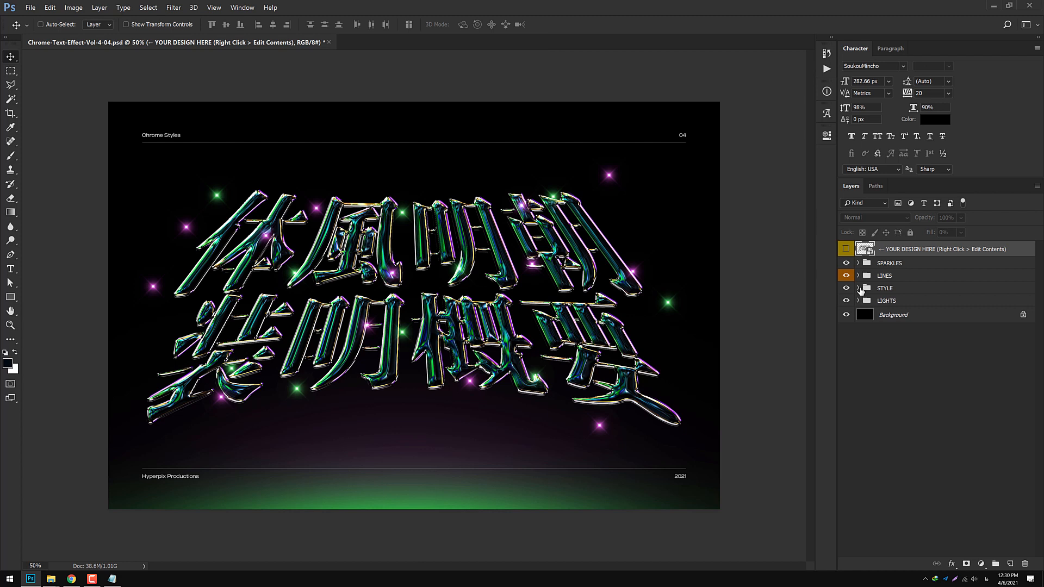
Expand the SPARKLES group and move the green sparkles one by one onto the tips and edges of the Japanese characters.
{"action": "left_click", "coordinate": [858, 263]}
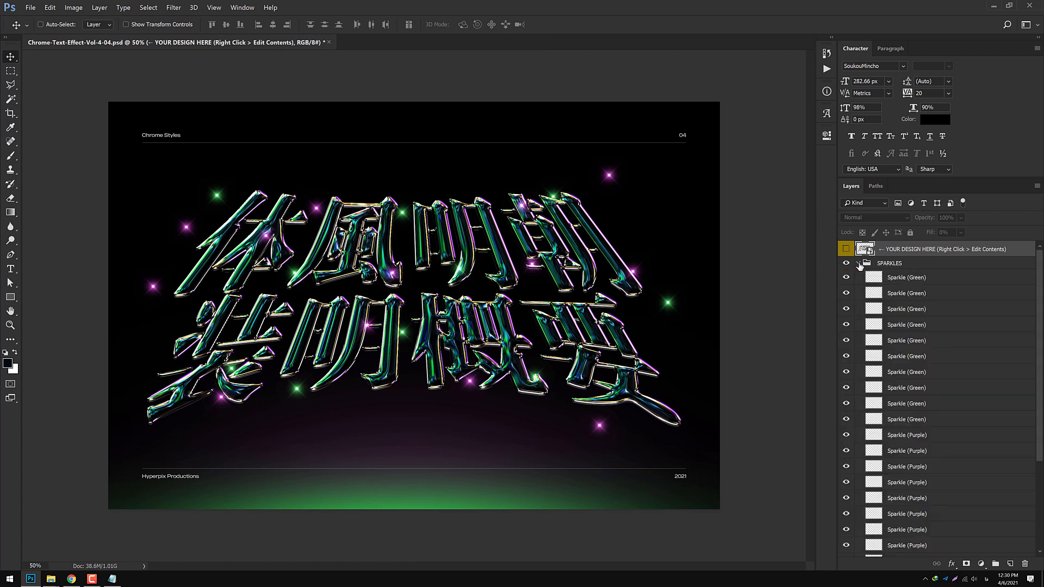
{"action": "left_click", "coordinate": [912, 278]}
{"action": "left_click_drag", "start_coordinate": [577, 298], "coordinate": [623, 243]}
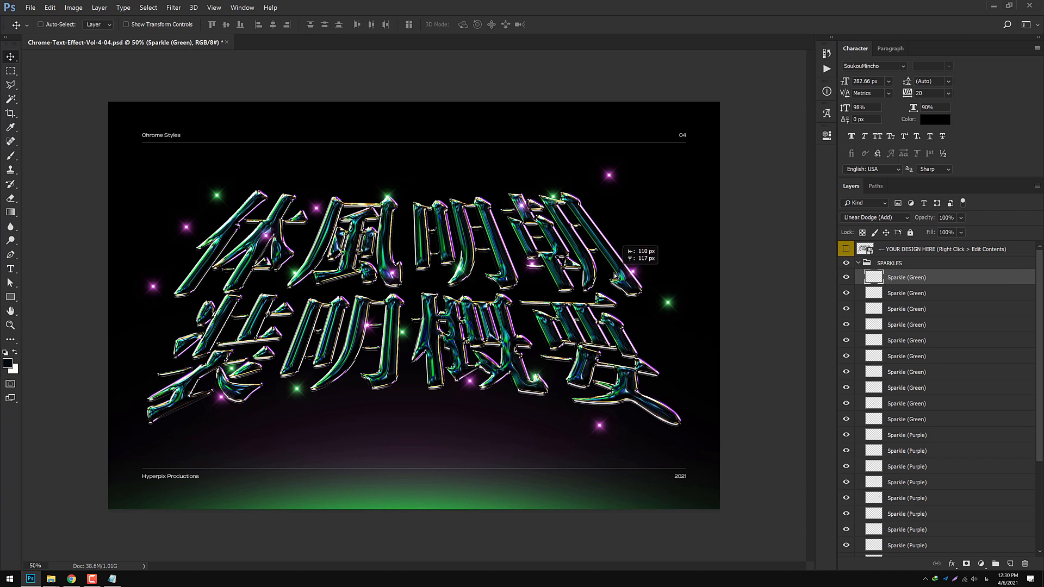
{"action": "key", "text": "alt+bracketleft"}
{"action": "key", "text": "alt+bracketleft"}
{"action": "key", "text": "alt+bracketleft"}
{"action": "key", "text": "alt+bracketleft"}
{"action": "key", "text": "alt+bracketleft"}
{"action": "key", "text": "alt+bracketleft"}
{"action": "key", "text": "alt+bracketleft"}
{"action": "key", "text": "alt+bracketleft"}
{"action": "key", "text": "alt+bracketleft"}
{"action": "key", "text": "alt+bracketleft"}
{"action": "key", "text": "alt+bracketleft"}
{"action": "key", "text": "alt+bracketleft"}
{"action": "key", "text": "alt+bracketleft"}
{"action": "key", "text": "alt+bracketleft"}
{"action": "key", "text": "alt+bracketleft"}
{"action": "key", "text": "alt+bracketleft"}
{"action": "key", "text": "alt+bracketleft"}
{"action": "key", "text": "alt+bracketleft"}
{"action": "key", "text": "alt+bracketleft"}
{"action": "key", "text": "alt+bracketleft"}
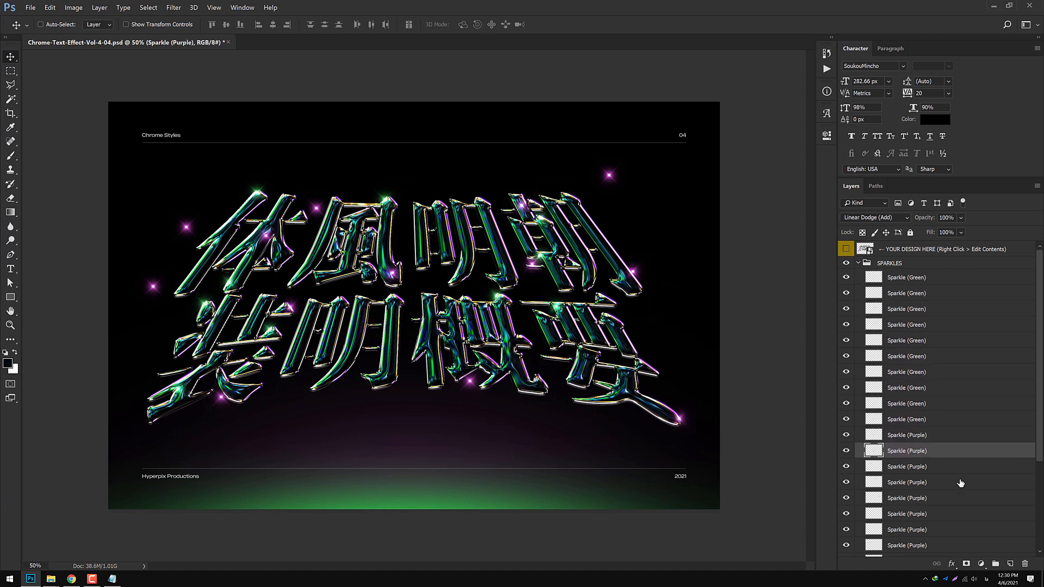
Move the remaining purple sparkles onto the tips and edges of the characters and collapse the SPARKLES group.
{"action": "key", "text": "alt+bracketleft"}
{"action": "key", "text": "alt+bracketleft"}
{"action": "left_click_drag", "start_coordinate": [363, 450], "coordinate": [607, 485]}
{"action": "mouse_move", "coordinate": [630, 451]}
{"action": "left_mouse_down"}
{"action": "mouse_move", "coordinate": [571, 397]}
{"action": "mouse_move", "coordinate": [586, 433]}
{"action": "mouse_move", "coordinate": [647, 452]}
{"action": "left_mouse_up"}
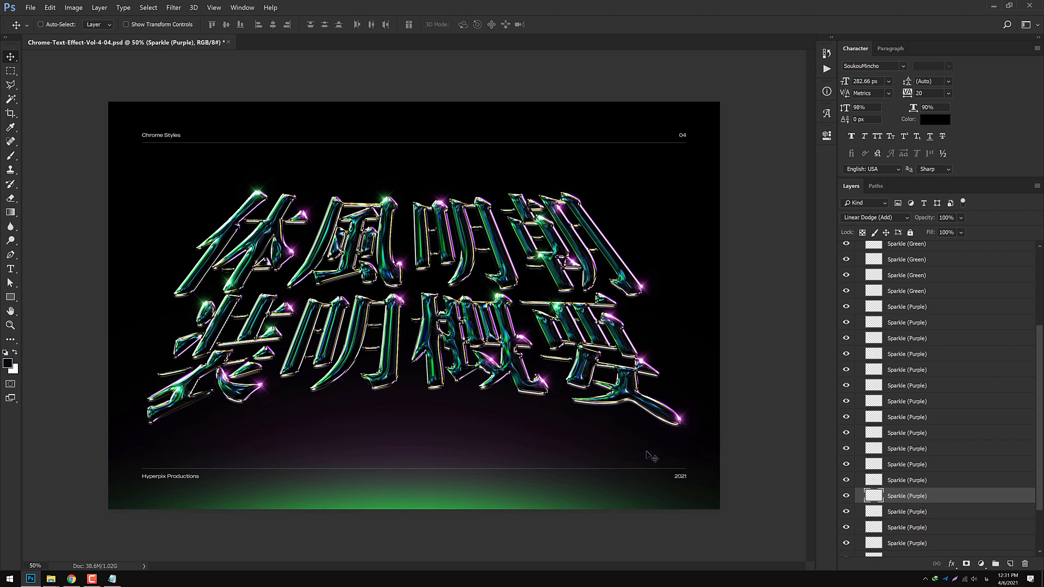
{"action": "scroll", "coordinate": [885, 263], "scroll_direction": "up", "scroll_amount": 5}
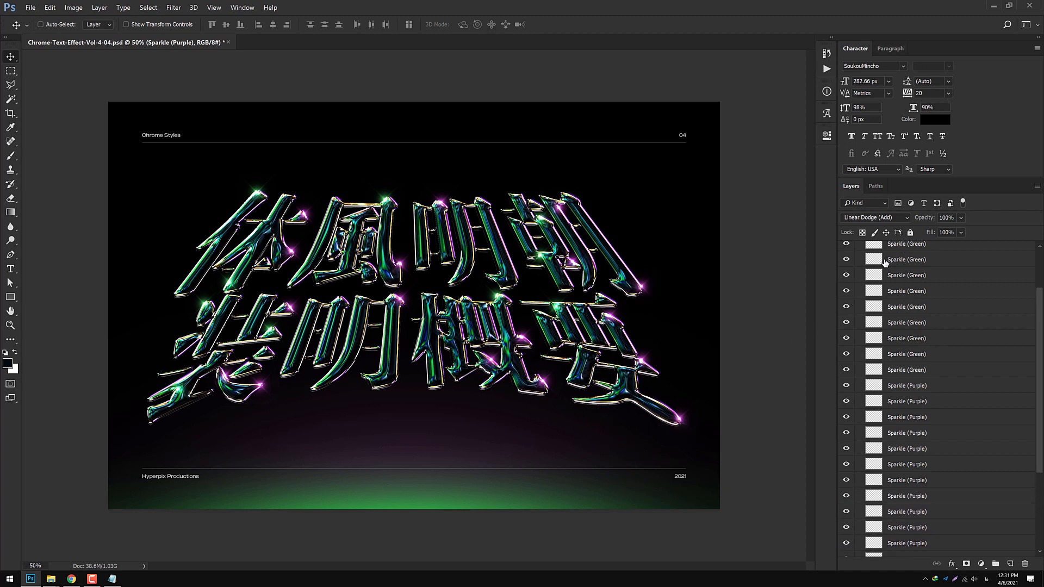
{"action": "scroll", "coordinate": [885, 263], "scroll_direction": "up", "scroll_amount": 2}
{"action": "left_click", "coordinate": [864, 263]}
{"action": "left_click", "coordinate": [858, 263]}
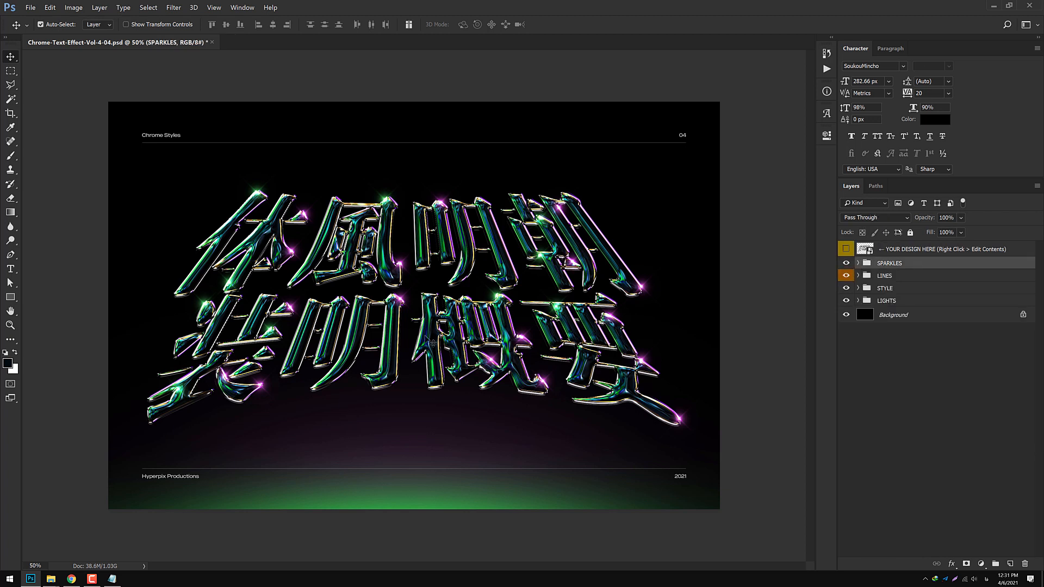
Inspect the chrome text up close, including the STYLE group in isolation, and close Chrome-Text-Effect-Vol-4-04.psd without saving.
{"action": "key", "text": "ctrl+0"}
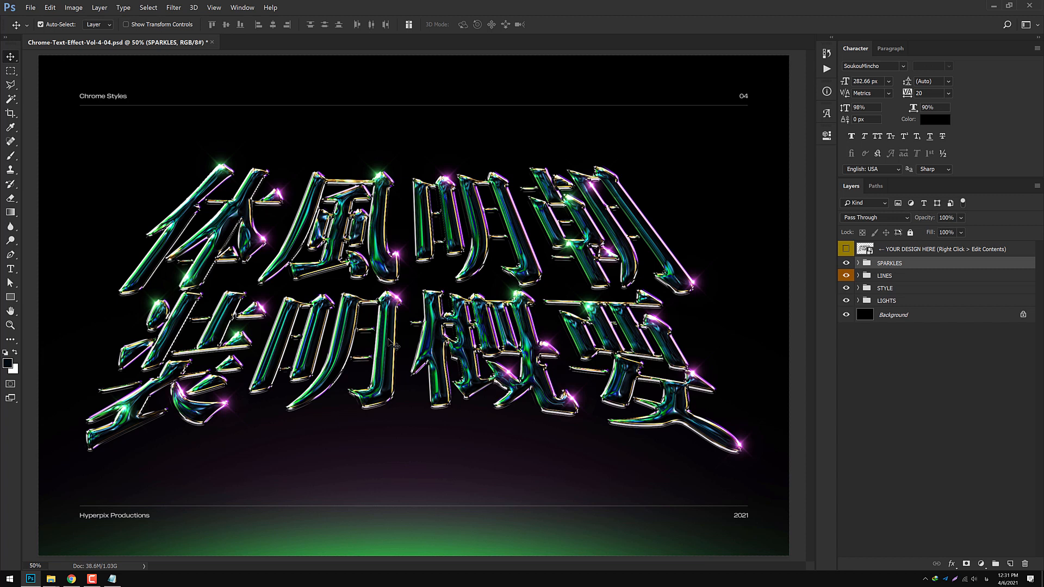
{"action": "key", "text": "ctrl+1"}
{"action": "left_click_drag", "start_coordinate": [431, 344], "coordinate": [378, 312]}
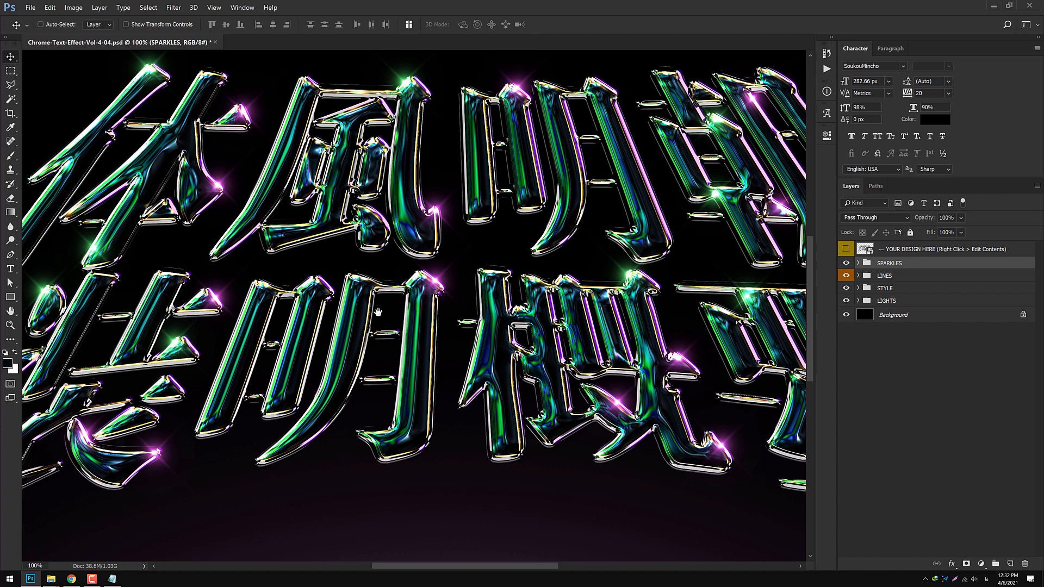
{"action": "left_click", "coordinate": [846, 289], "text": "alt"}
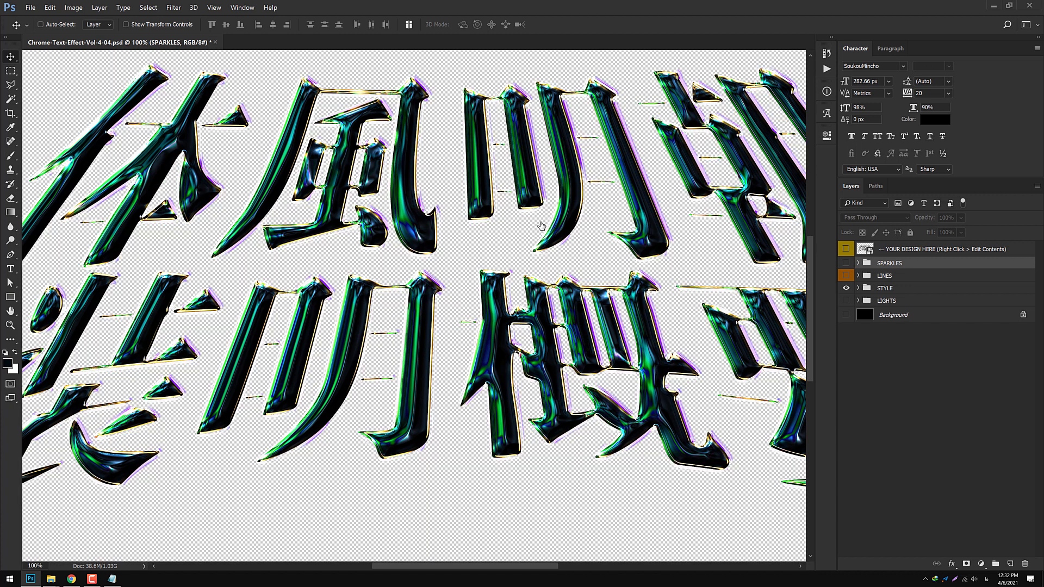
{"action": "left_click_drag", "start_coordinate": [541, 225], "coordinate": [410, 289]}
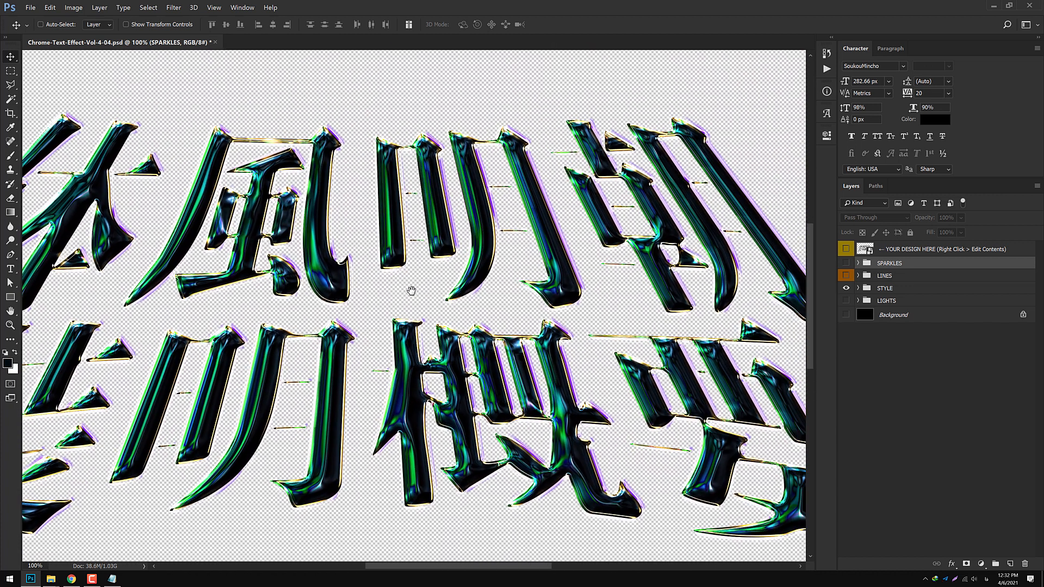
{"action": "left_click", "coordinate": [214, 42]}
{"action": "left_click", "coordinate": [524, 219]}
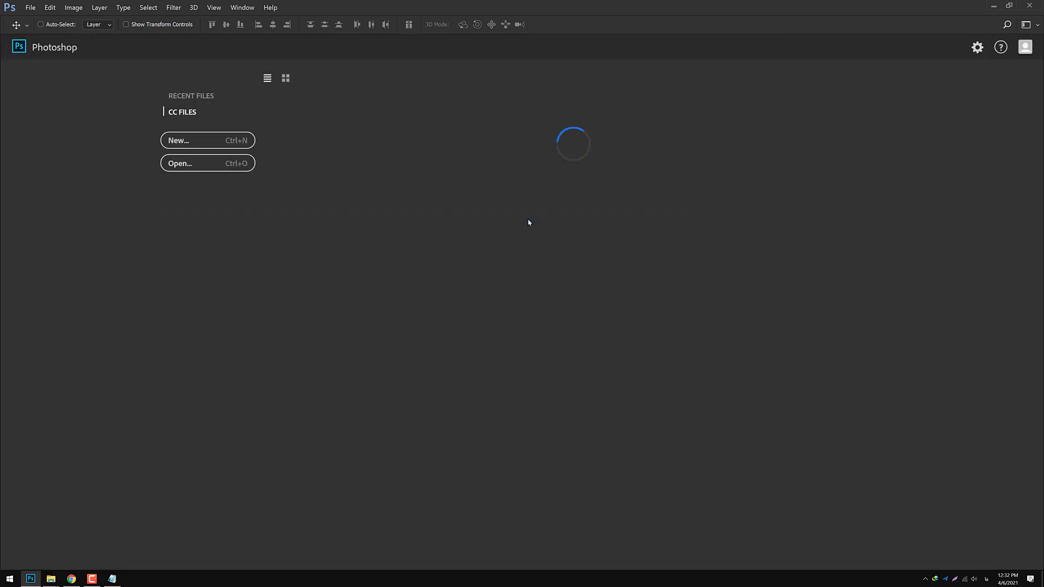
Open Chrome-Text-Effect-Vol-4-02.psd from the Chrome Text Effects Vol.4 folder and edit the contents of its YOUR DESIGN HERE smart object.
{"action": "mouse_move", "coordinate": [50, 583]}
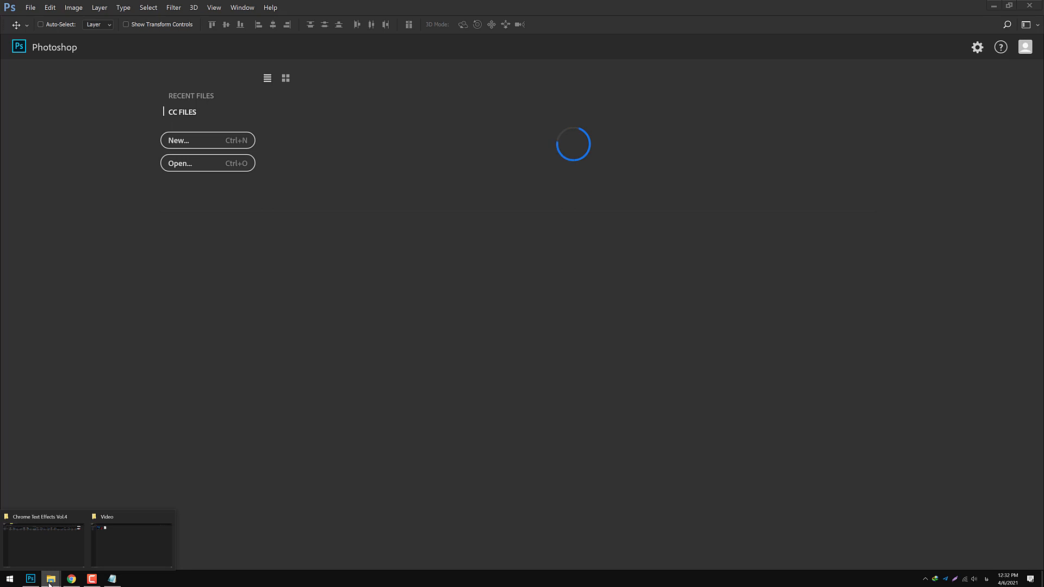
{"action": "left_click", "coordinate": [46, 547]}
{"action": "left_click", "coordinate": [514, 167]}
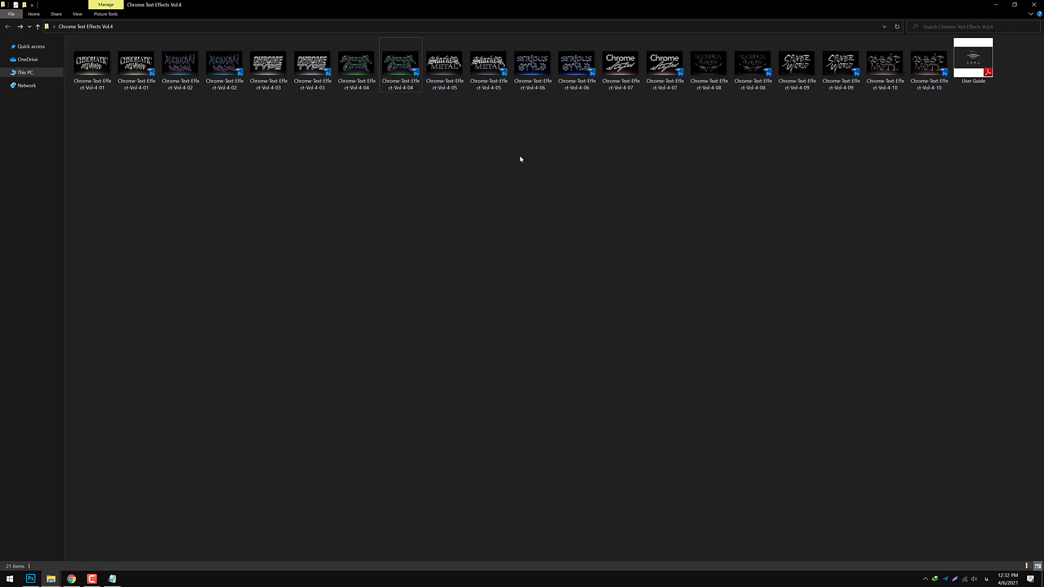
{"action": "double_click", "coordinate": [224, 62]}
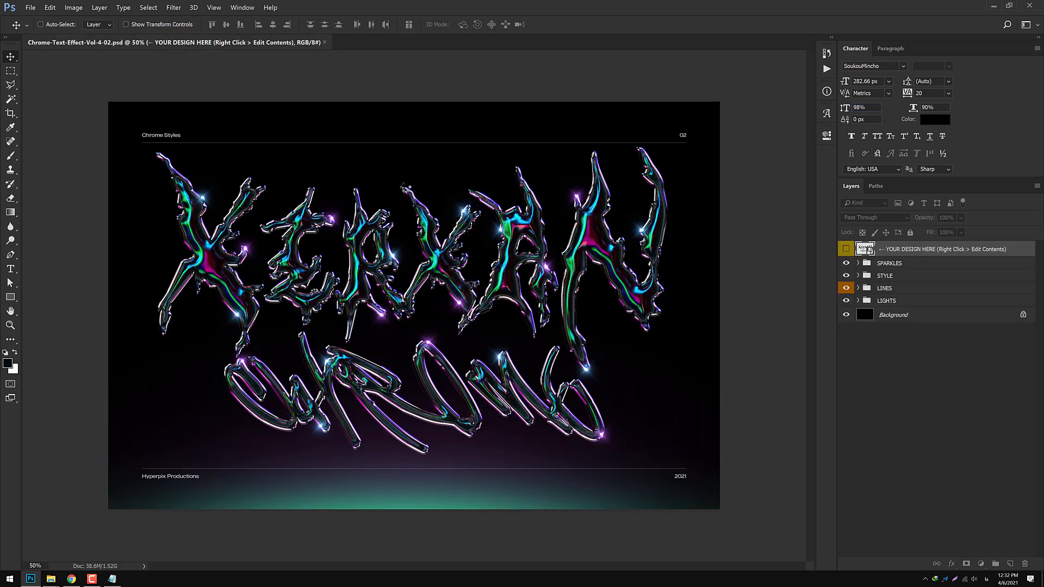
{"action": "double_click", "coordinate": [860, 250]}
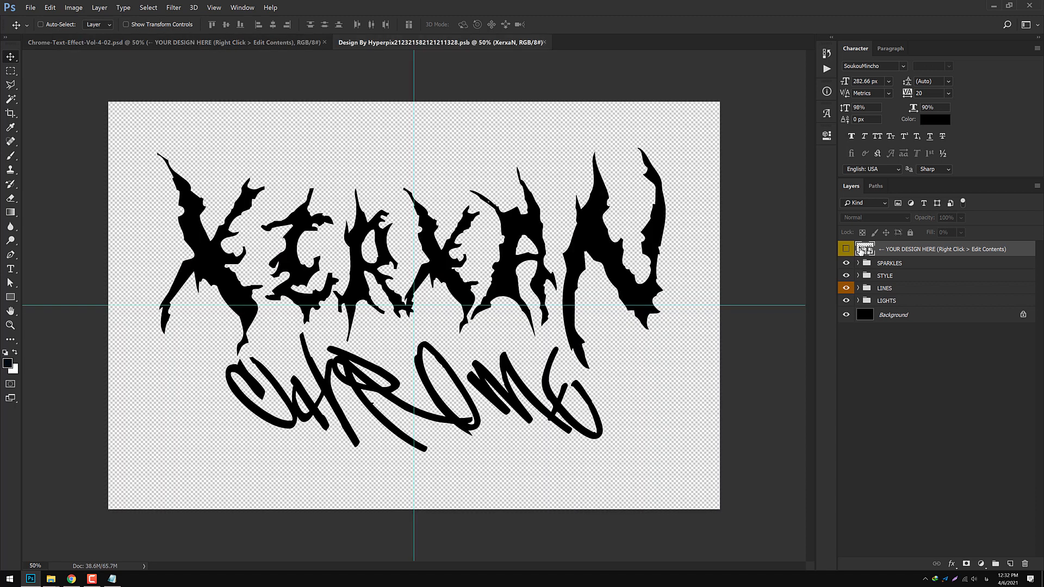
Hide the CHROME text layer and replace the XerxaN text with CybeR, keeping the larger first and last letters.
{"action": "left_click", "coordinate": [846, 265]}
{"action": "double_click", "coordinate": [865, 249]}
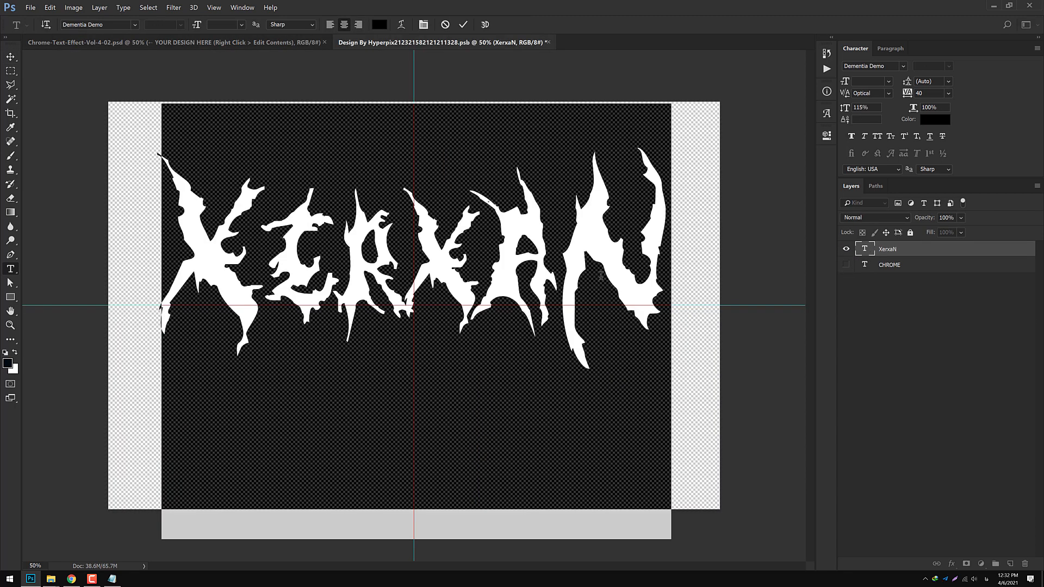
{"action": "left_click_drag", "start_coordinate": [267, 276], "coordinate": [190, 282]}
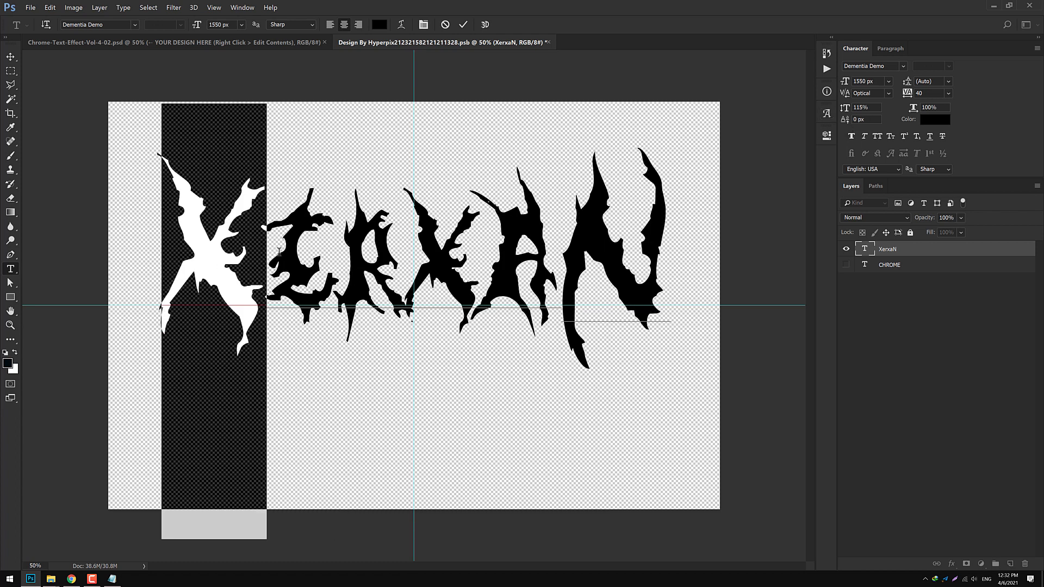
{"action": "type", "text": "C"}
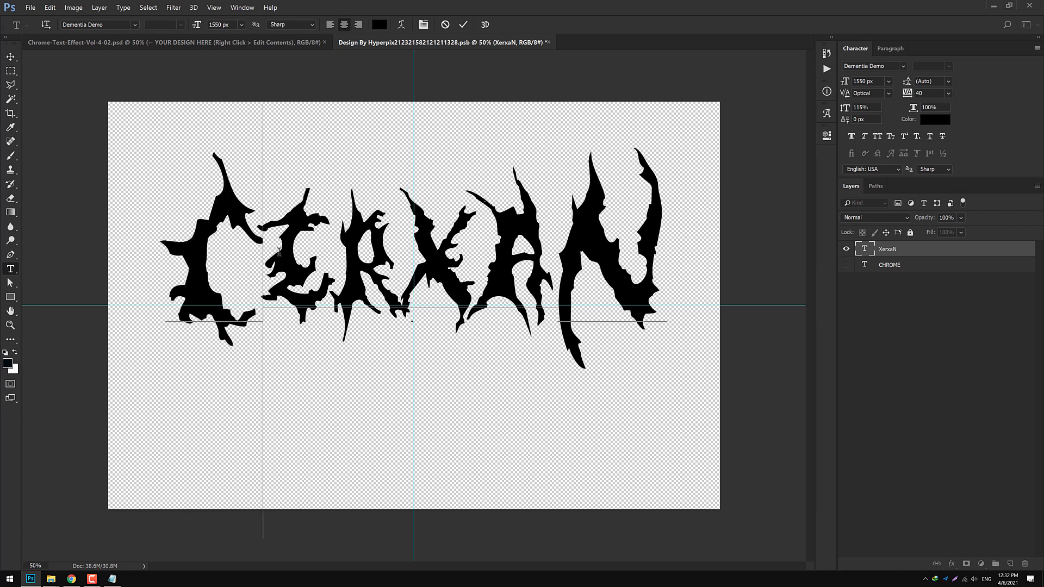
{"action": "left_click_drag", "start_coordinate": [264, 256], "coordinate": [558, 258]}
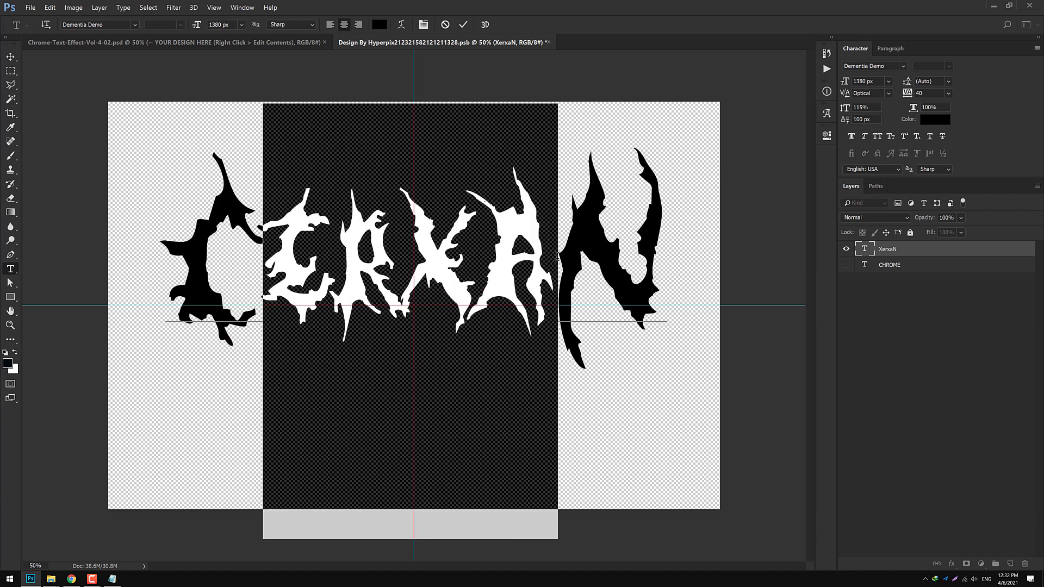
{"action": "key", "text": "BackSpace"}
{"action": "type", "text": "YN"}
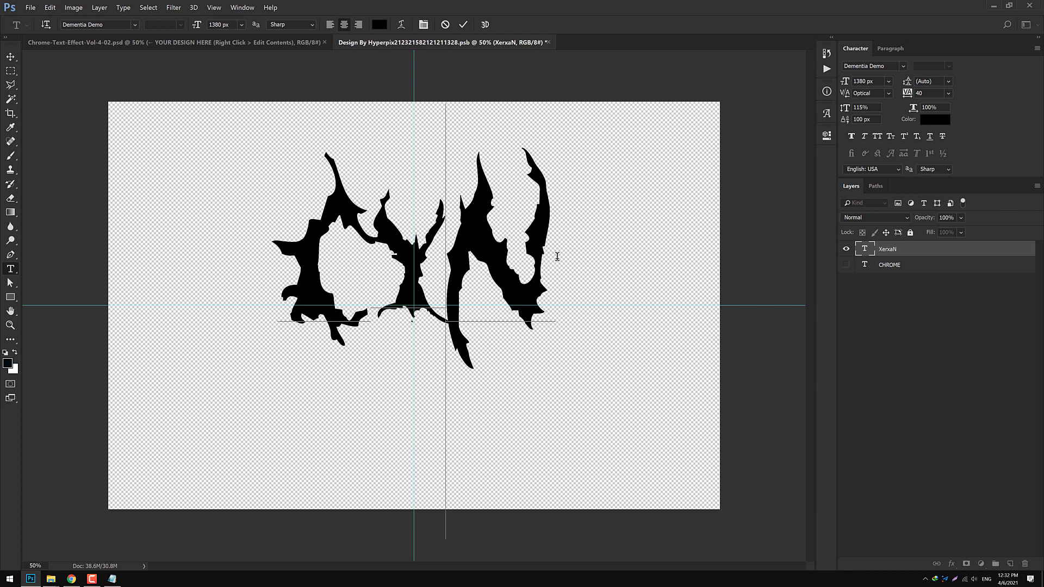
{"action": "type", "text": "BE"}
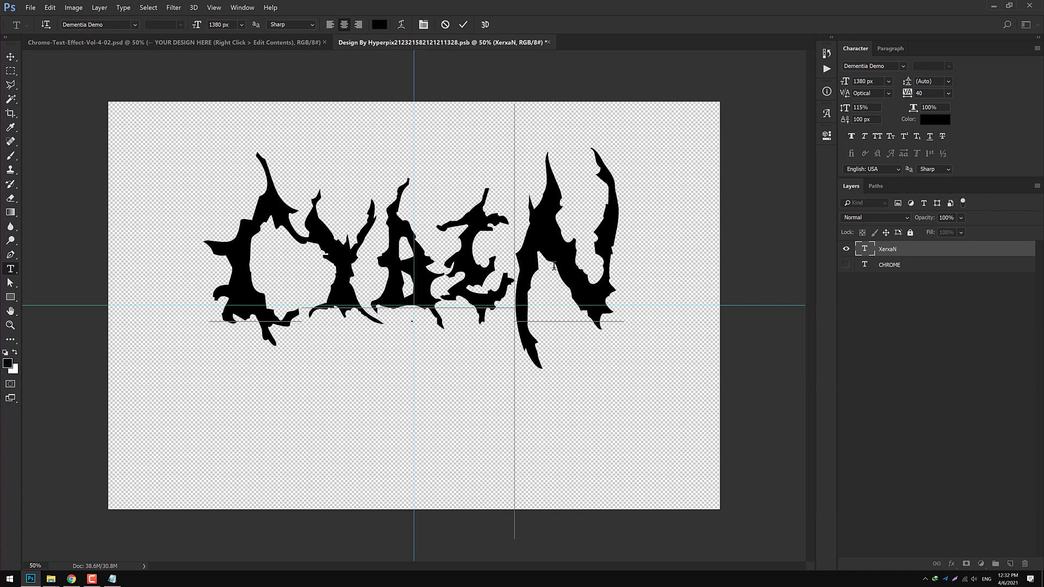
{"action": "left_click_drag", "start_coordinate": [553, 266], "coordinate": [622, 265]}
{"action": "type", "text": "R"}
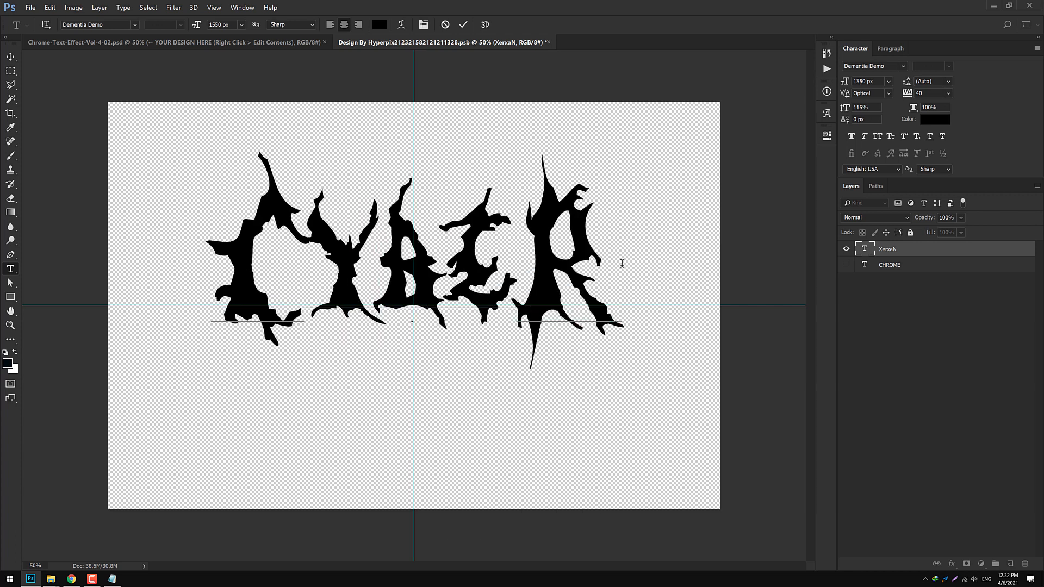
Set the tracking of the whole CybeR text to 60 and its horizontal scale to 104%.
{"action": "key", "text": "ctrl+a"}
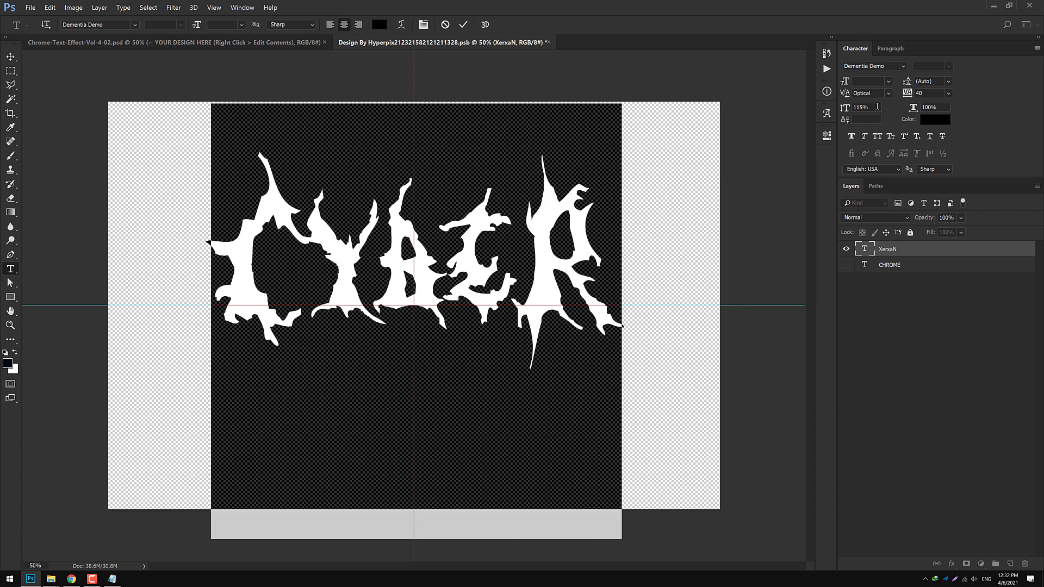
{"action": "key", "text": "Up"}
{"action": "key", "text": "Up"}
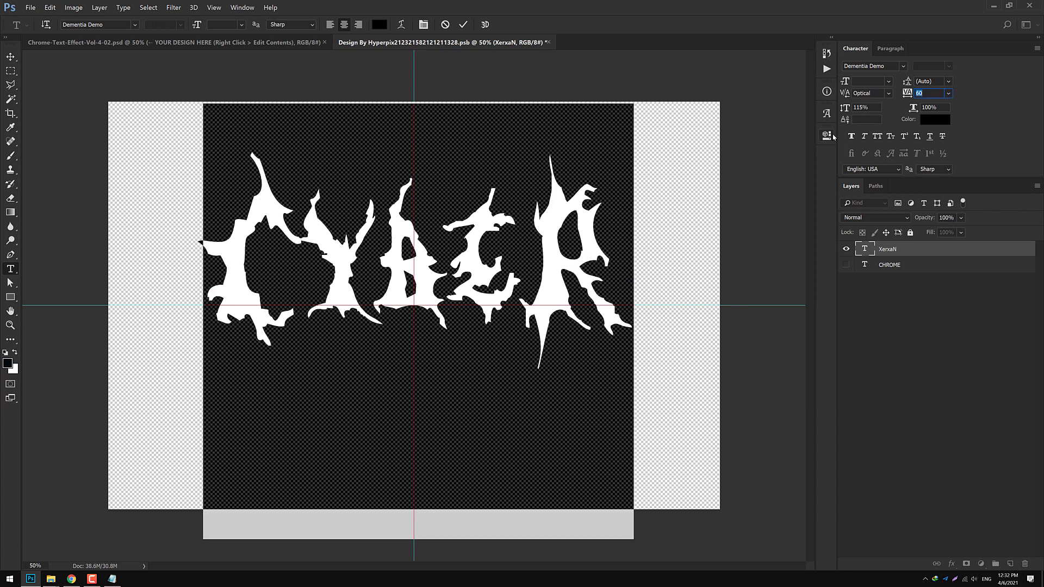
{"action": "left_click", "coordinate": [874, 106]}
{"action": "key", "text": "Up"}
{"action": "key", "text": "Up"}
{"action": "key", "text": "Up"}
{"action": "key", "text": "Up"}
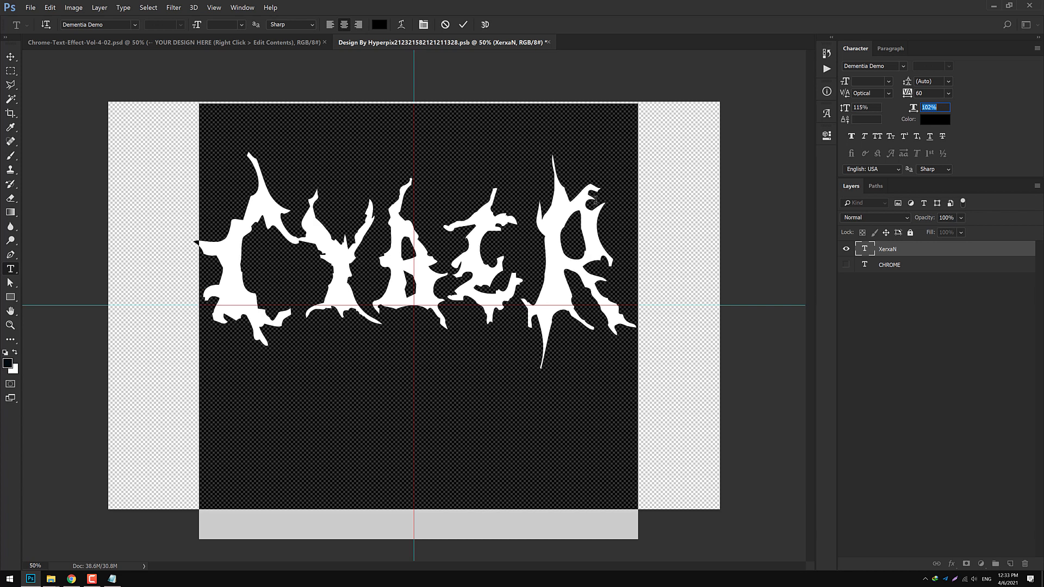
Move the CybeR text about 304 px straight down to the canvas middle, and save and close the smart object.
{"action": "key", "text": "ctrl+Return"}
{"action": "key", "text": "ctrl+t"}
{"action": "left_click_drag", "start_coordinate": [472, 254], "coordinate": [471, 297]}
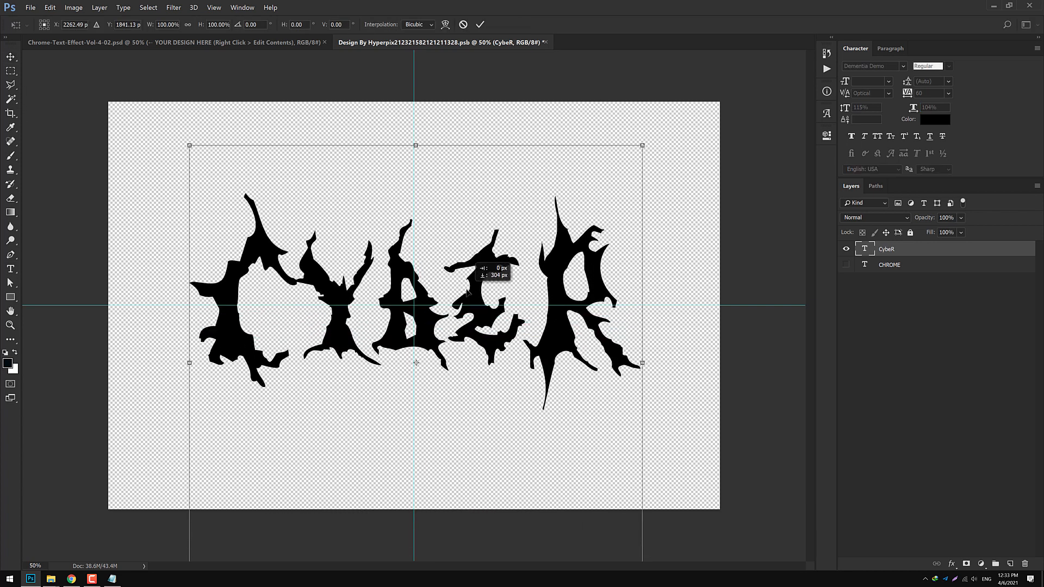
{"action": "key", "text": "Return"}
{"action": "left_click", "coordinate": [546, 43]}
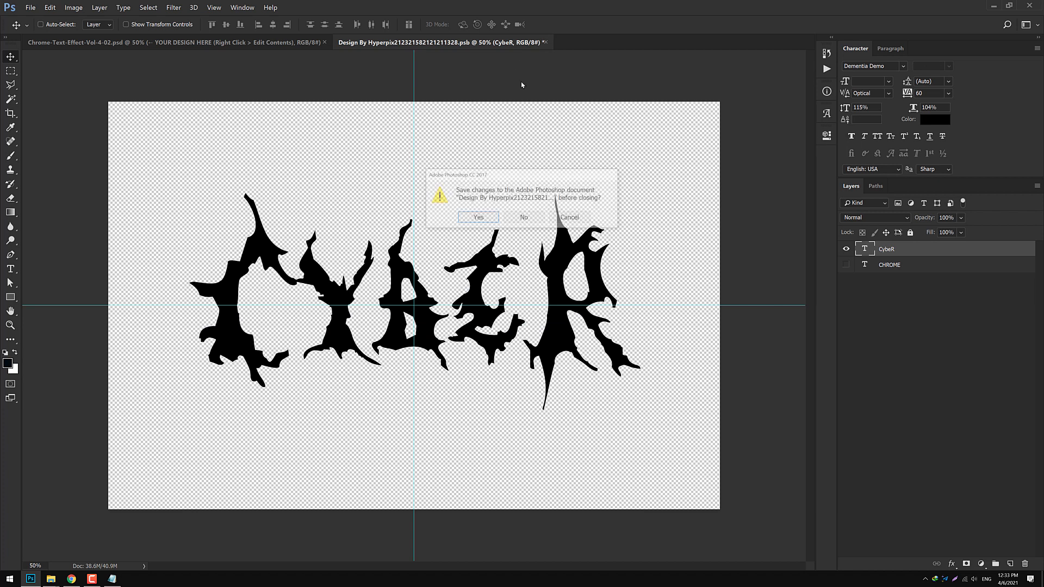
{"action": "left_click", "coordinate": [473, 216]}
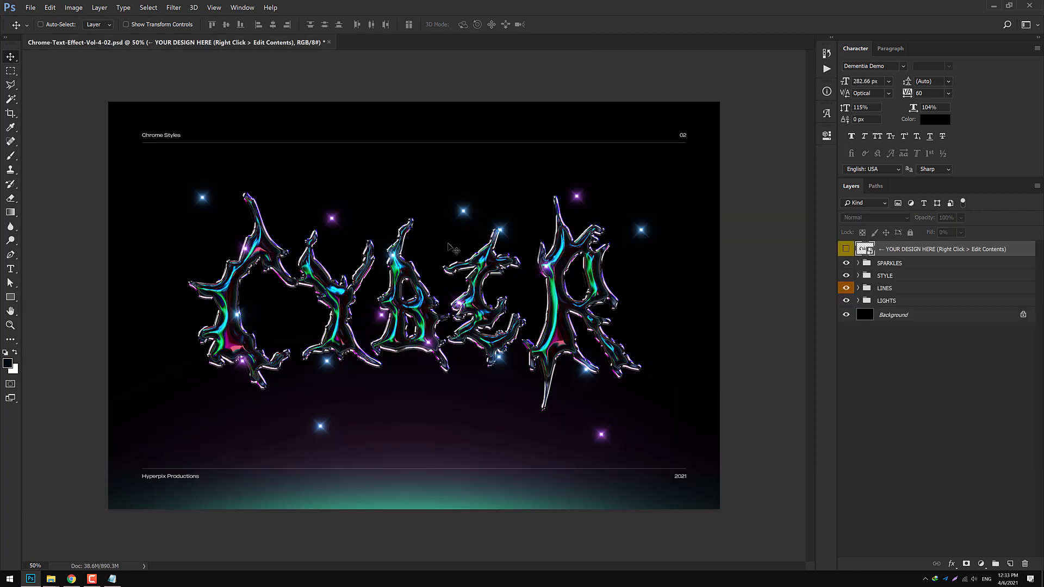
Open Image.jpg from the Video folder as a separate document.
{"action": "scroll", "coordinate": [622, 320], "scroll_direction": "up", "scroll_amount": 2}
{"action": "left_click_drag", "start_coordinate": [405, 373], "coordinate": [569, 352]}
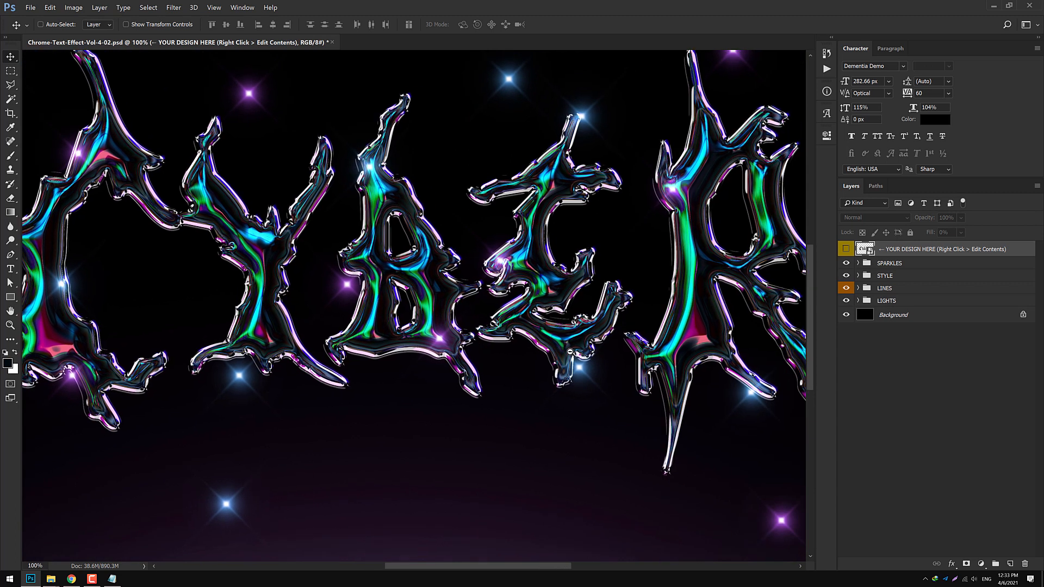
{"action": "scroll", "coordinate": [569, 352], "scroll_direction": "down", "scroll_amount": 2}
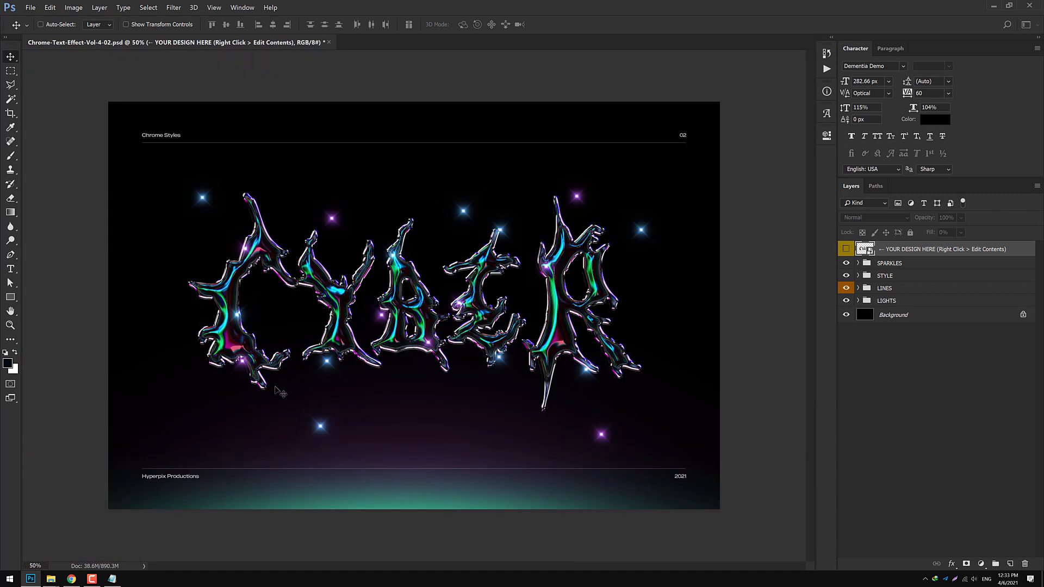
{"action": "mouse_move", "coordinate": [51, 578]}
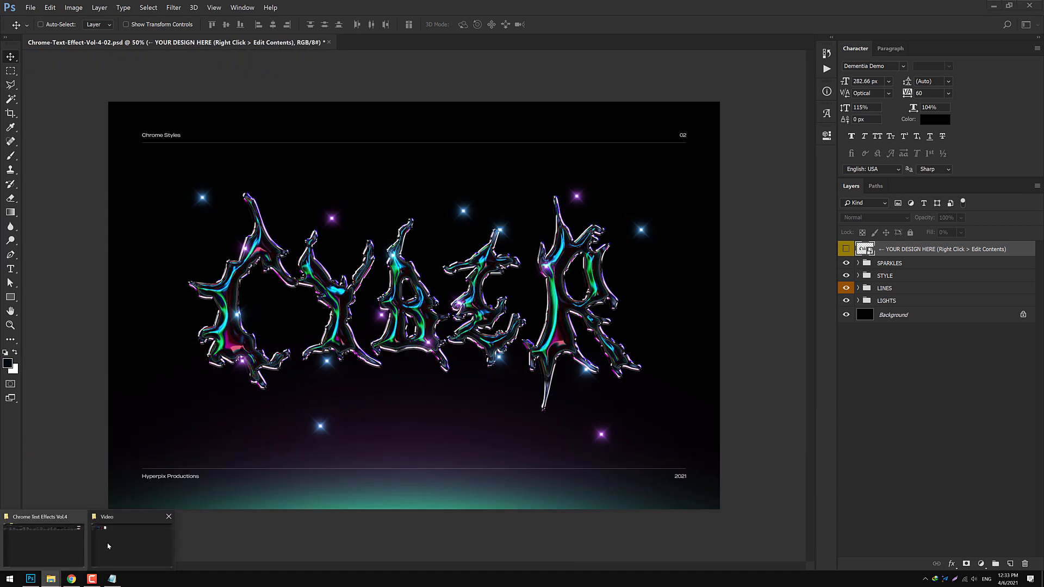
{"action": "left_click", "coordinate": [132, 541]}
{"action": "left_click_drag", "start_coordinate": [92, 59], "coordinate": [489, 44]}
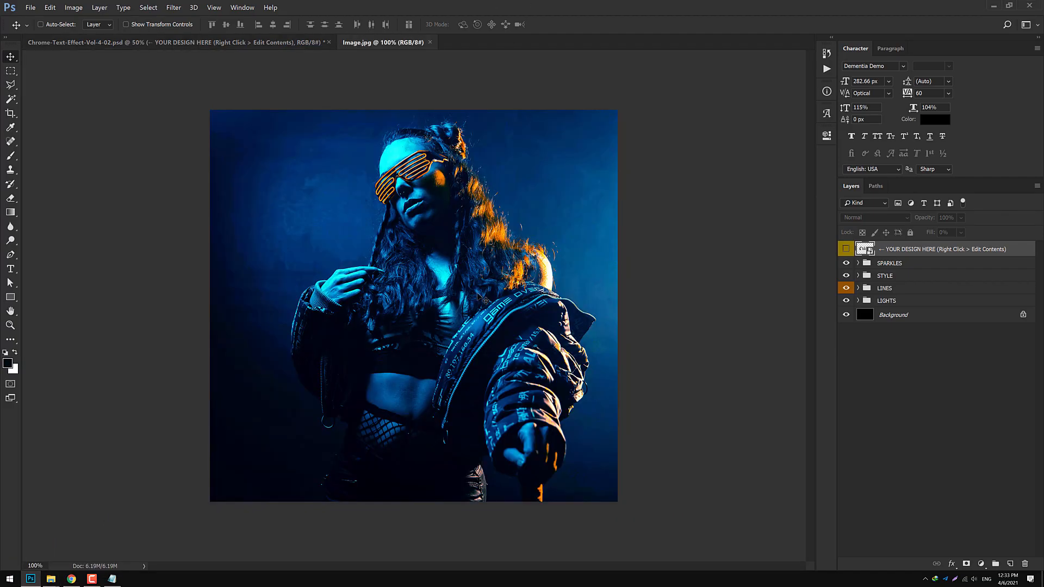
Convert the STYLE group in Chrome-Text-Effect-Vol-4-02.psd to a smart object and copy it into Image.jpg.
{"action": "key", "text": "ctrl+Tab"}
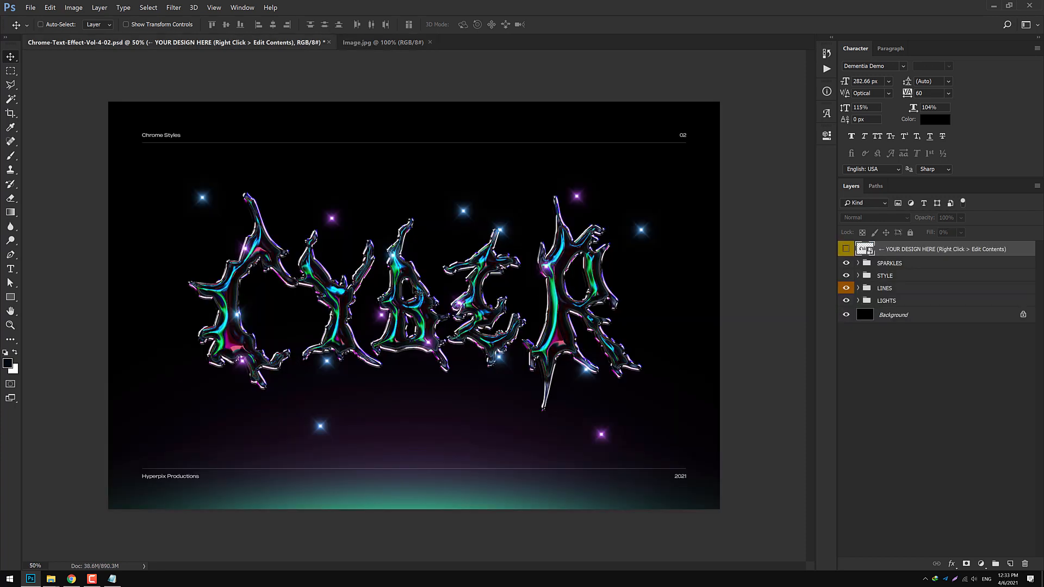
{"action": "left_click", "coordinate": [897, 292]}
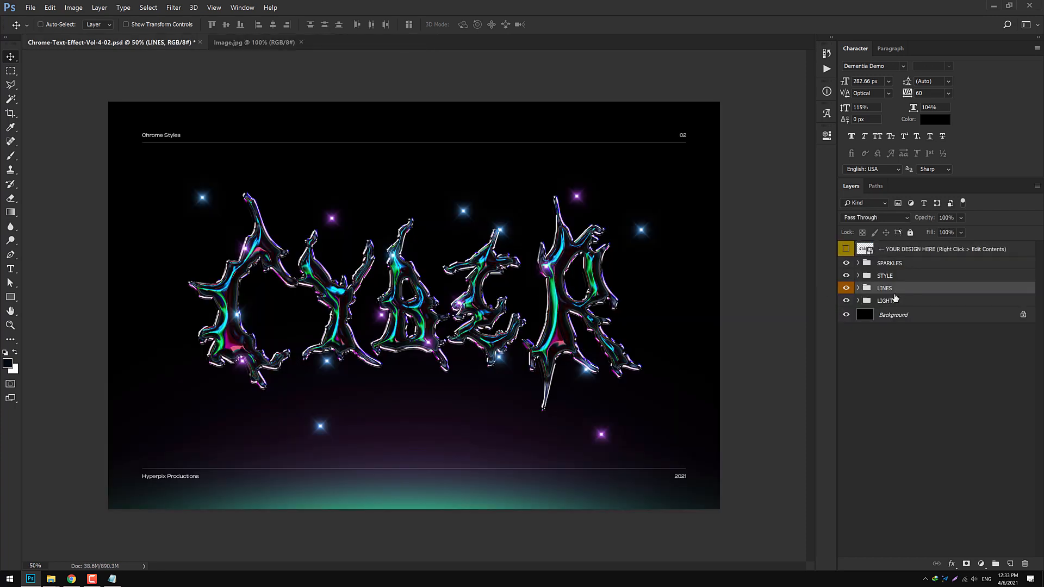
{"action": "left_click", "coordinate": [897, 277]}
{"action": "right_click", "coordinate": [914, 275]}
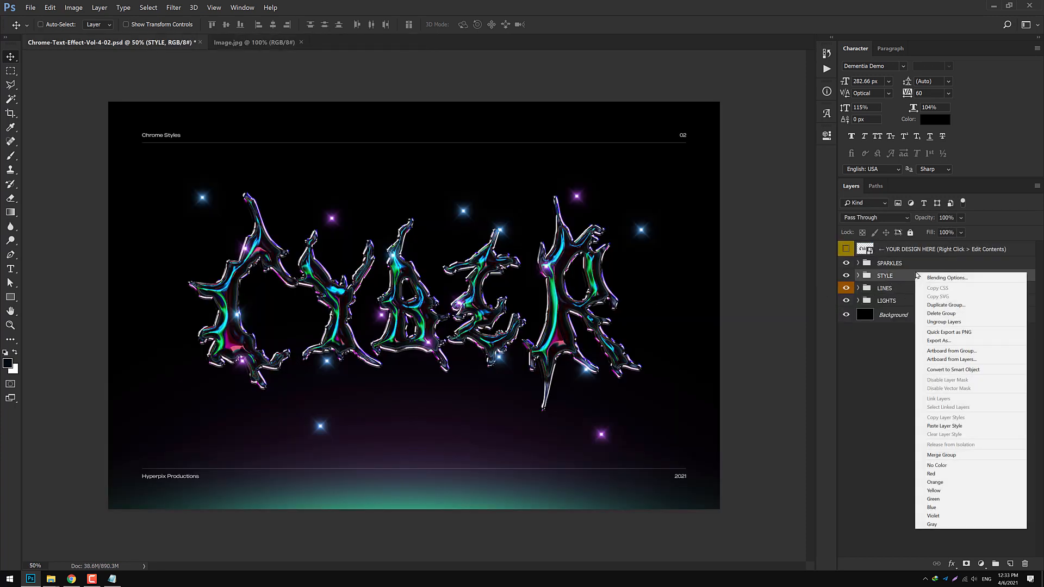
{"action": "left_click", "coordinate": [970, 372]}
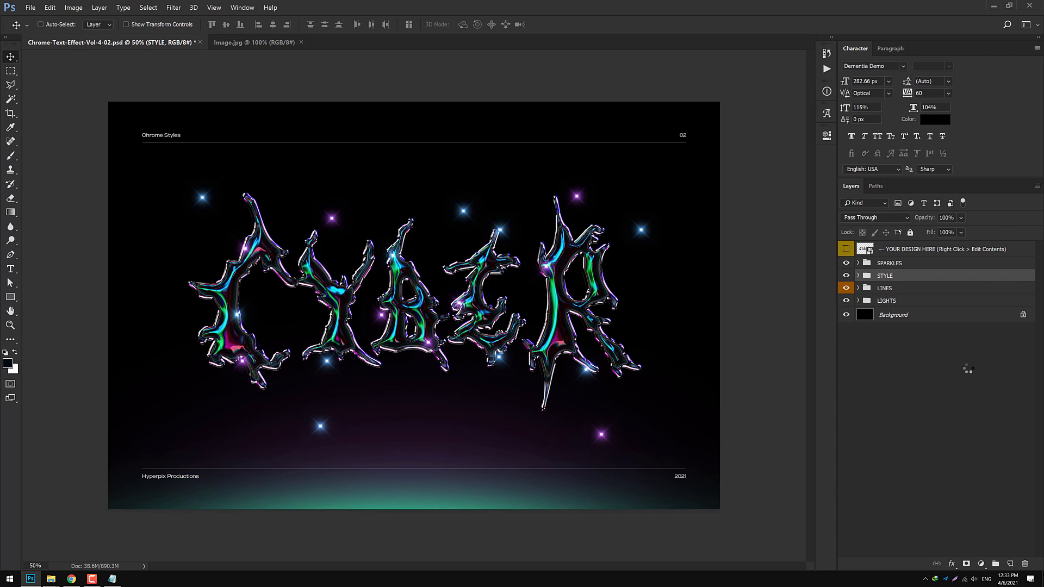
{"action": "mouse_move", "coordinate": [409, 294]}
{"action": "left_mouse_down"}
{"action": "mouse_move", "coordinate": [348, 69]}
{"action": "mouse_move", "coordinate": [267, 46]}
{"action": "mouse_move", "coordinate": [326, 142]}
{"action": "mouse_move", "coordinate": [424, 234]}
{"action": "mouse_move", "coordinate": [354, 348]}
{"action": "mouse_move", "coordinate": [392, 294]}
{"action": "left_mouse_up"}
Scale the STYLE layer down to nearly the photo's full width and place it across the lower part of the figure.
{"action": "key", "text": "ctrl+t"}
{"action": "key", "text": "ctrl+minus"}
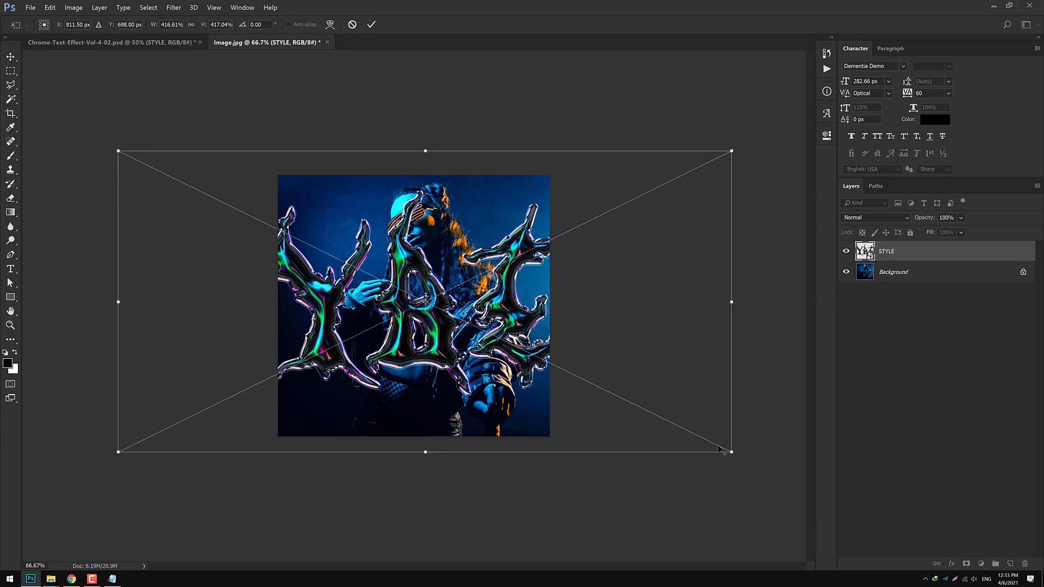
{"action": "left_click_drag", "start_coordinate": [731, 452], "coordinate": [551, 379]}
{"action": "left_click_drag", "start_coordinate": [520, 345], "coordinate": [515, 393]}
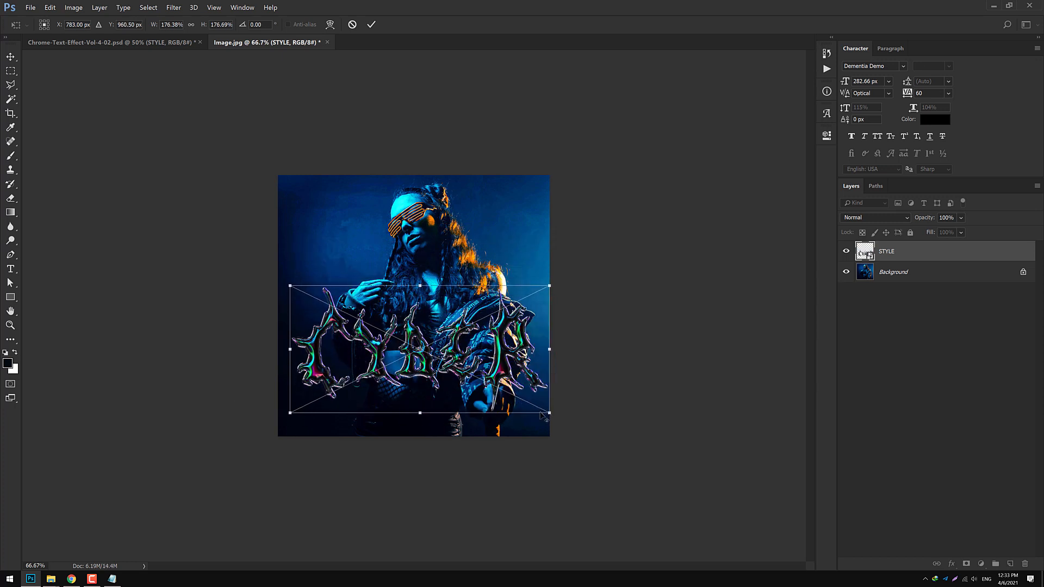
{"action": "left_click_drag", "start_coordinate": [284, 416], "coordinate": [276, 419]}
{"action": "key", "text": "Return"}
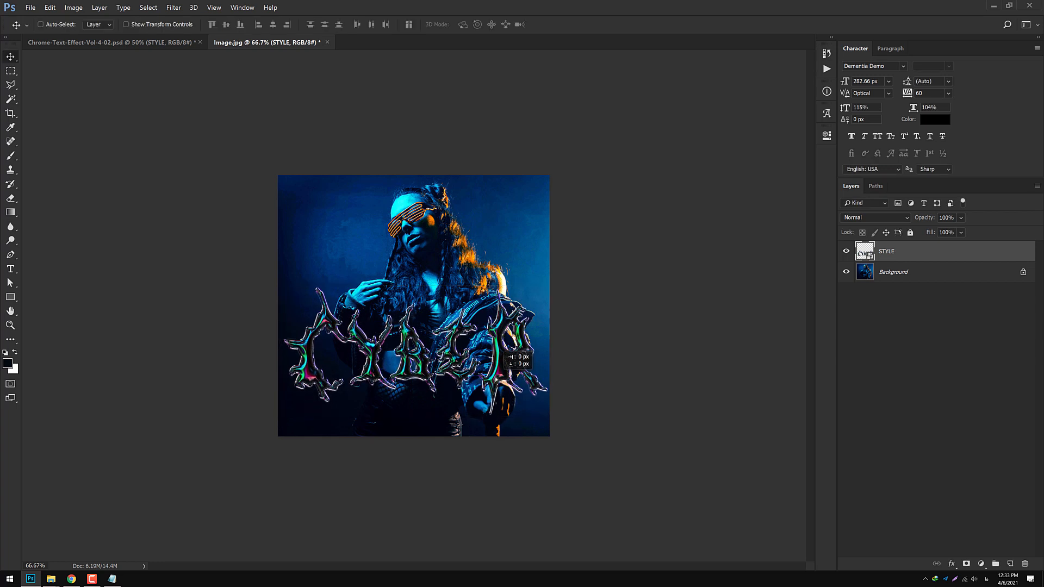
Add a new layer between Background and STYLE and draw a dark-to-transparent linear gradient upward from the photo's lower edge.
{"action": "left_click", "coordinate": [925, 280]}
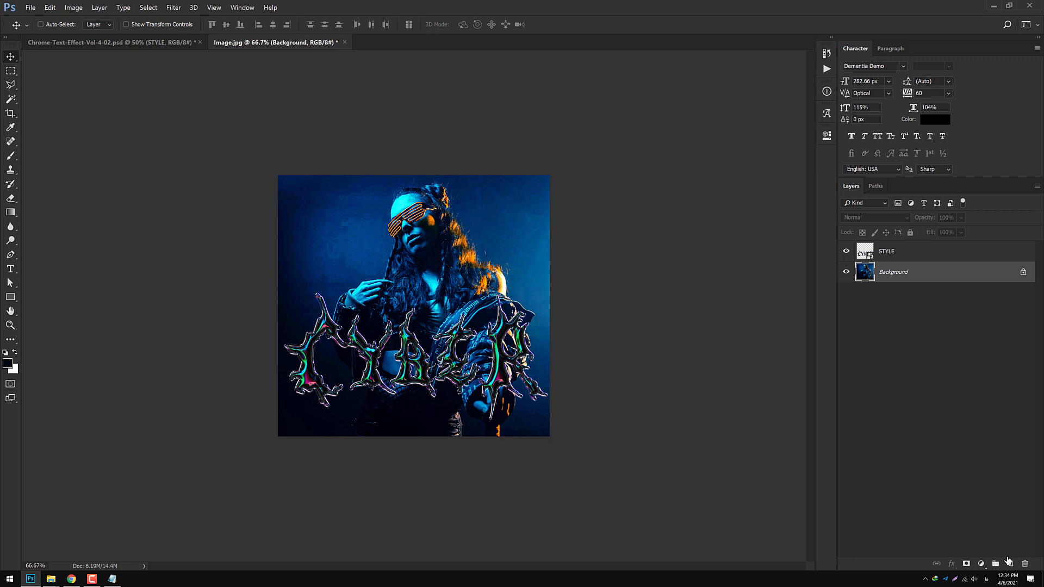
{"action": "left_click", "coordinate": [1009, 564]}
{"action": "key", "text": "b"}
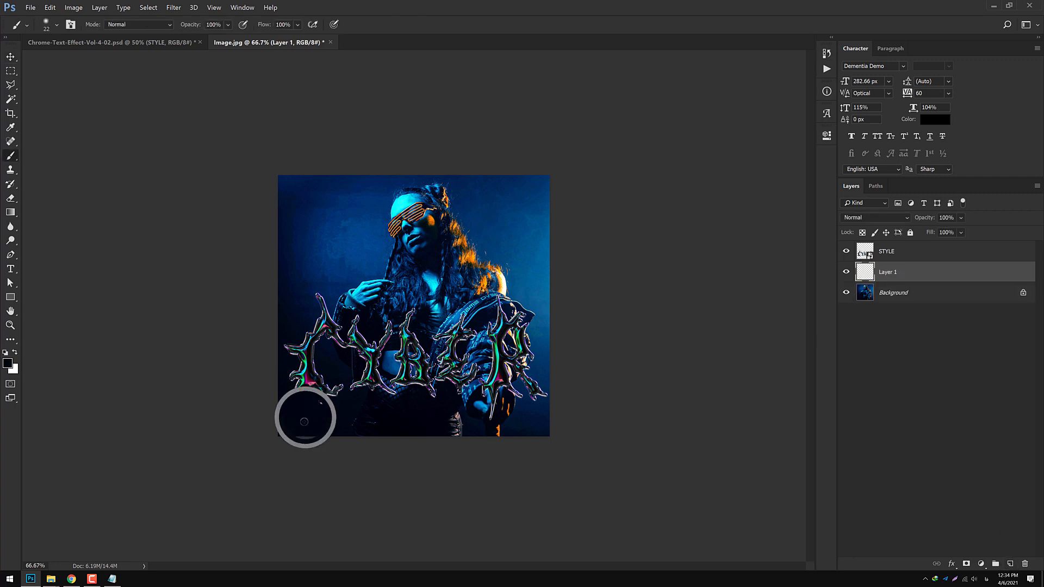
{"action": "key", "text": "v"}
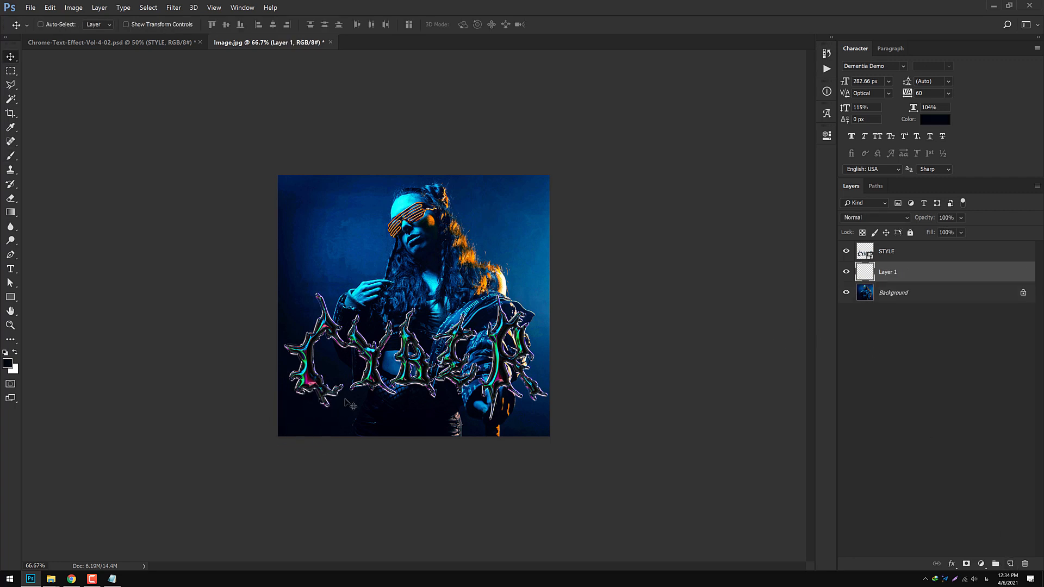
{"action": "left_click", "coordinate": [13, 214]}
{"action": "left_click_drag", "start_coordinate": [434, 419], "coordinate": [434, 306]}
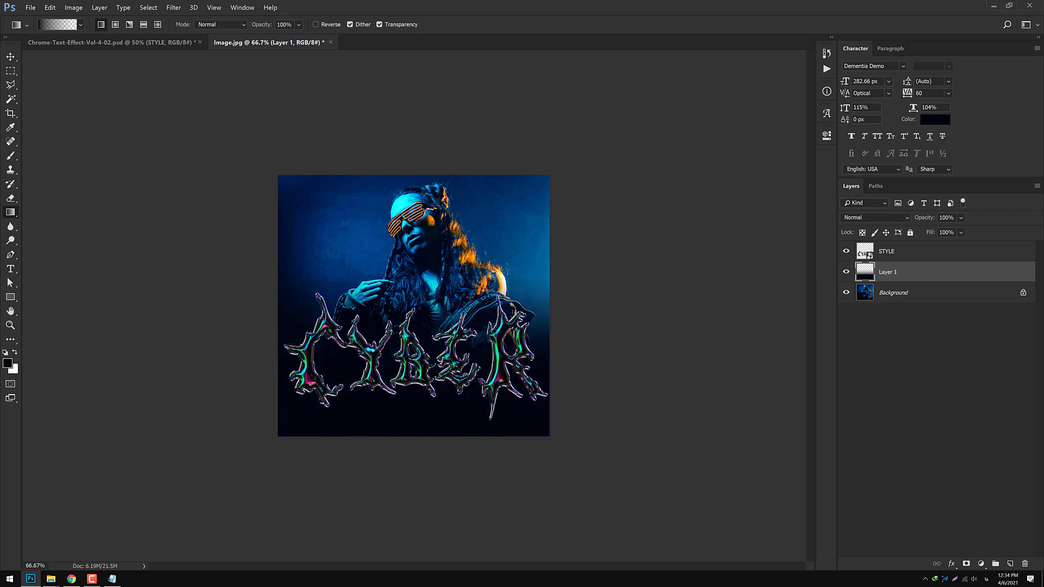
{"action": "key", "text": "v"}
Copy blue and purple sparkles from Chrome-Text-Effect-Vol-4-02.psd into Image.jpg and spread them over the tips and edges of the chrome letters.
{"action": "left_click", "coordinate": [160, 42]}
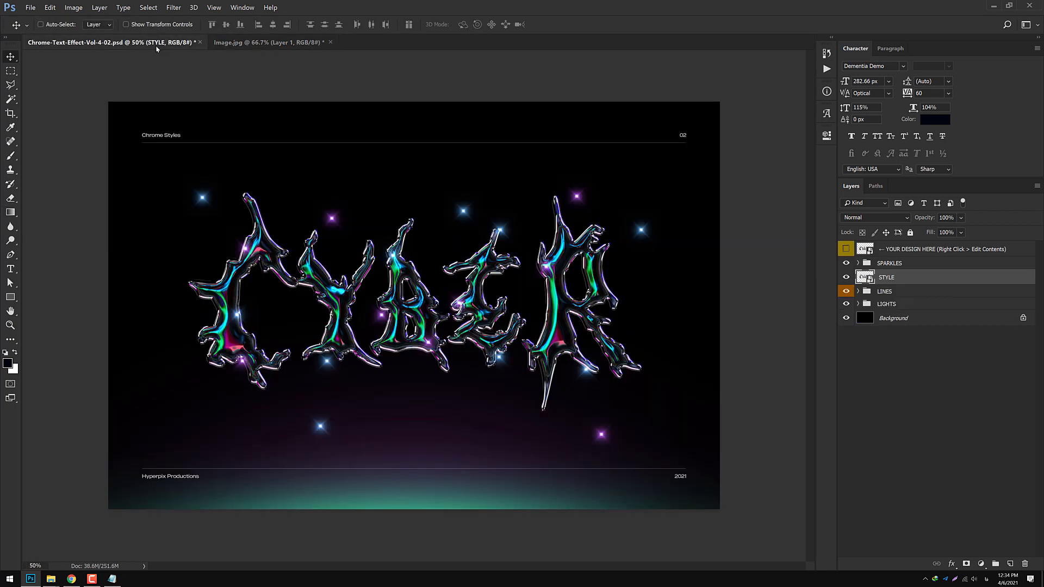
{"action": "key", "text": "ctrl"}
{"action": "left_click_drag", "start_coordinate": [584, 212], "coordinate": [621, 206]}
{"action": "left_click_drag", "start_coordinate": [522, 193], "coordinate": [585, 455]}
{"action": "key", "text": "ctrl+1"}
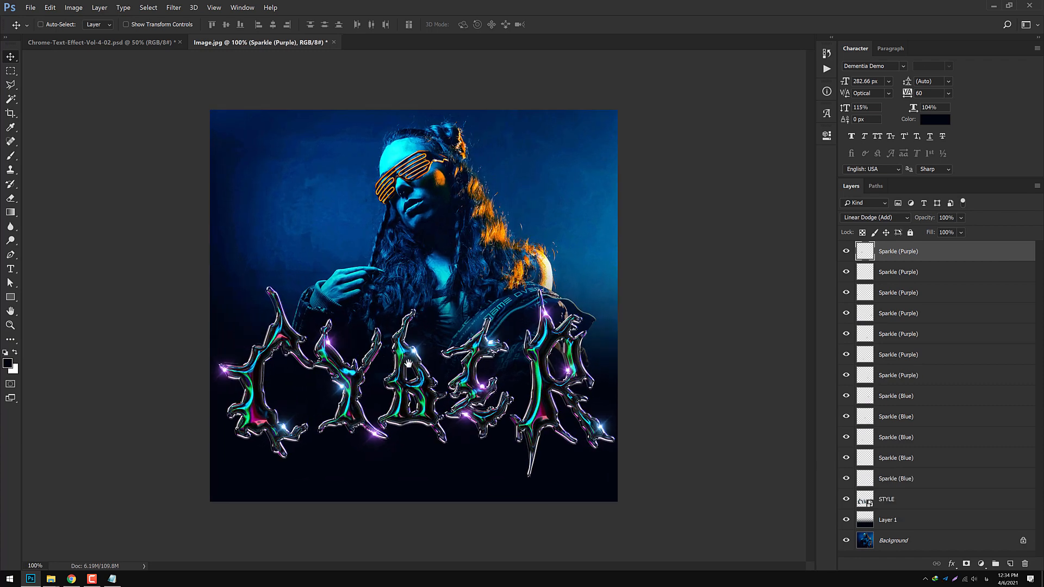
{"action": "key", "text": "ctrl+plus"}
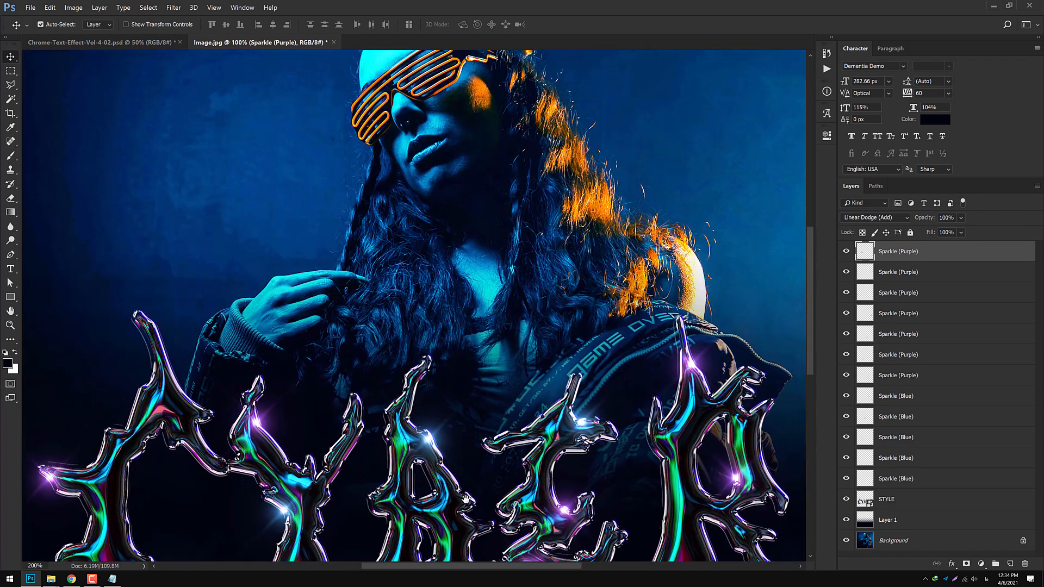
{"action": "key", "text": "ctrl+minus"}
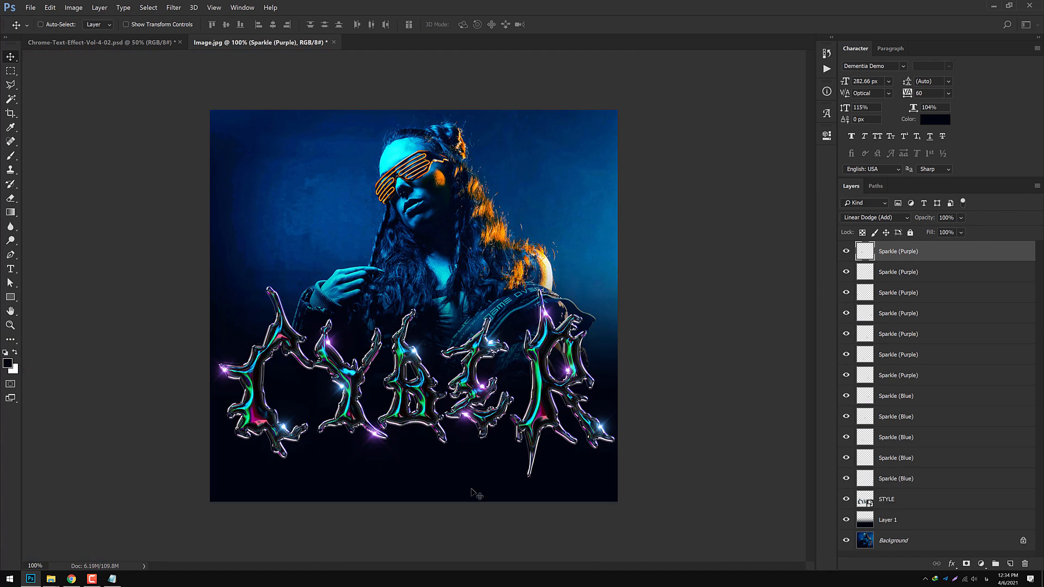